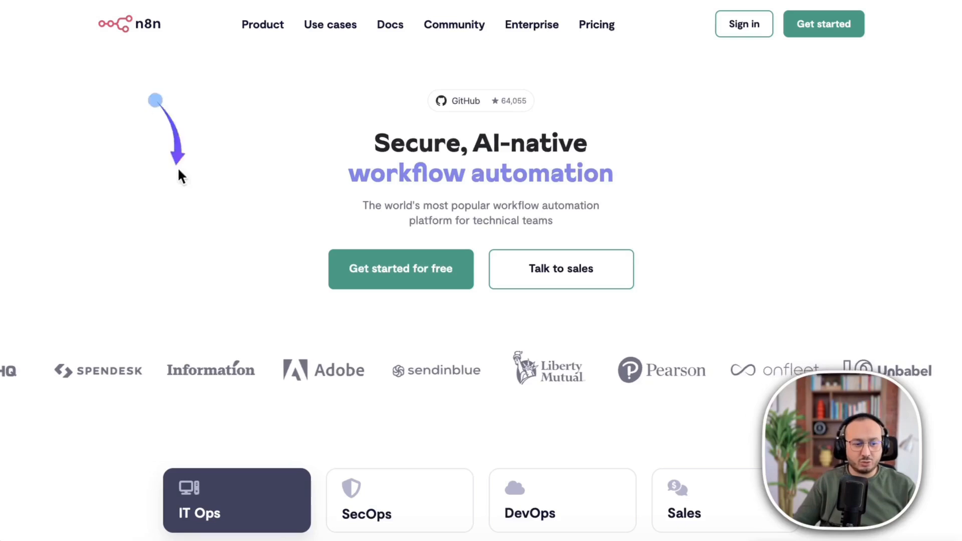
Scroll the n8n homepage past the IT Ops demo, AI and code sections to 'over 400 integrations'.
scroll(425, 381, "down", 9)
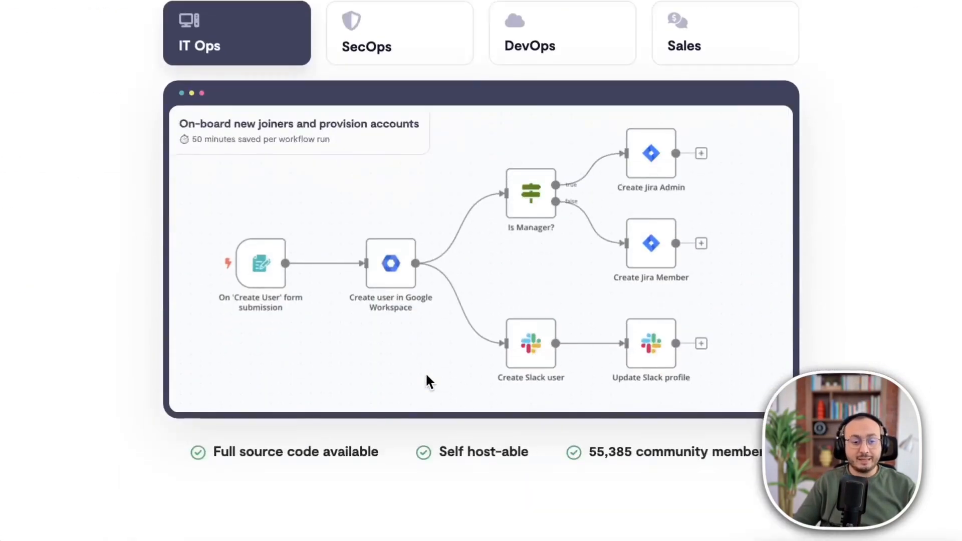
scroll(427, 375, "down", 3)
scroll(426, 381, "down", 7)
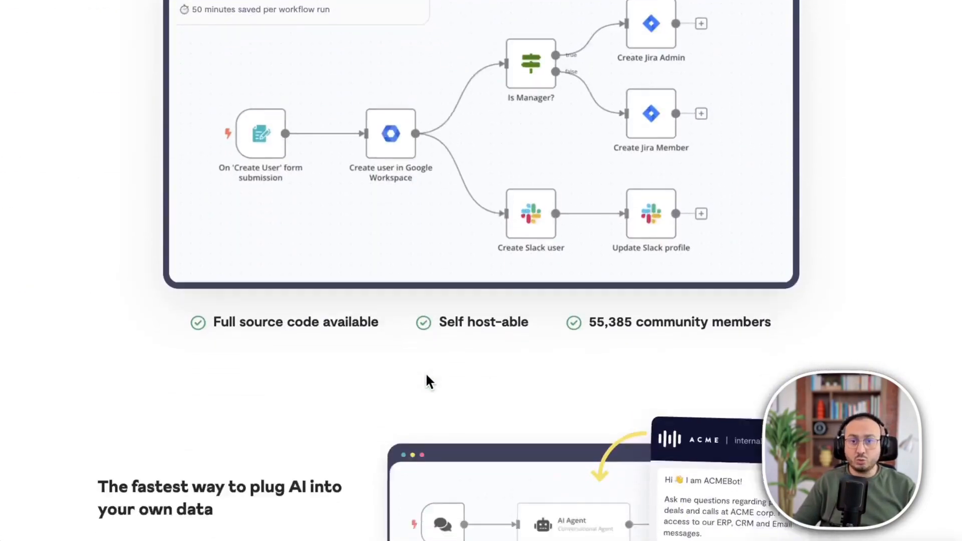
scroll(426, 375, "down", 1)
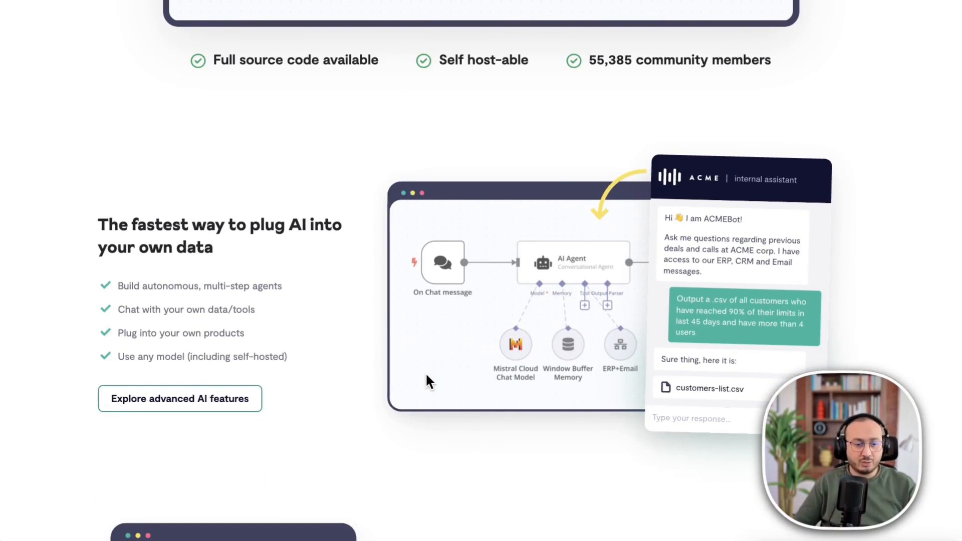
scroll(277, 299, "down", 10)
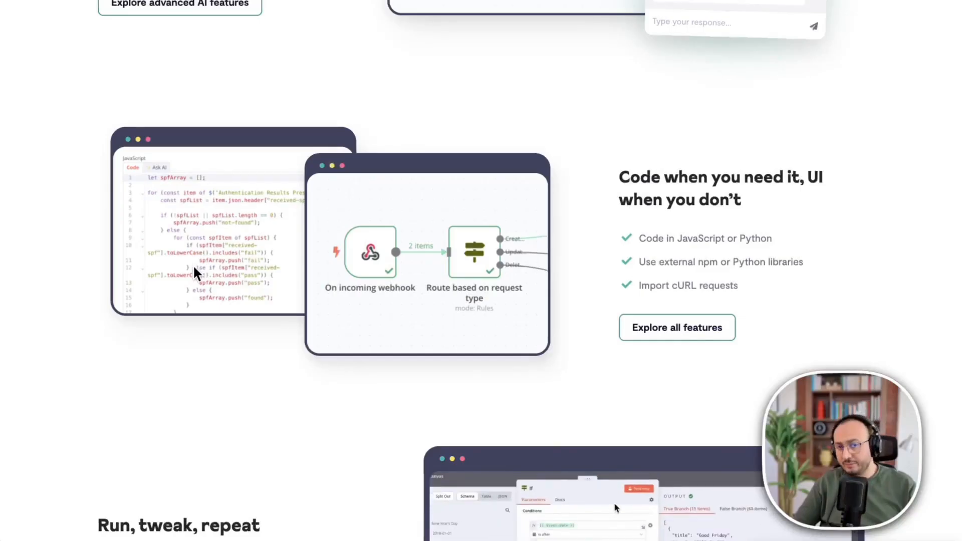
left_click(262, 336)
scroll(250, 342, "down", 8)
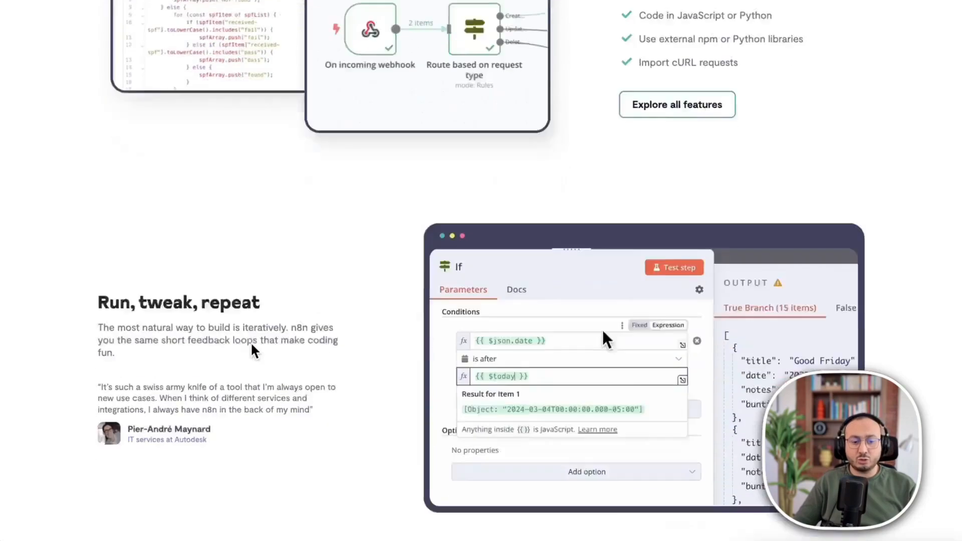
scroll(253, 351, "down", 10)
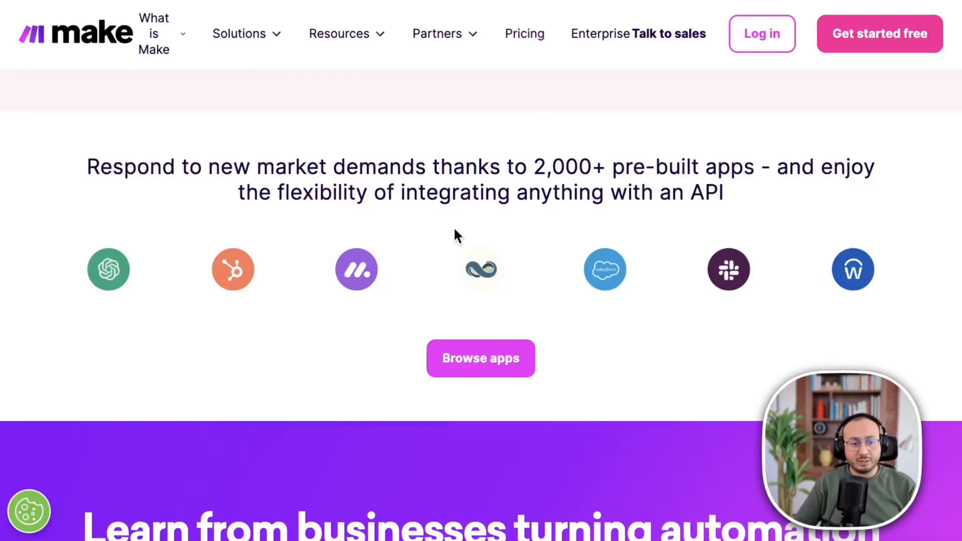
Scroll the make.com homepage back up toward the 'Automation you can see, flex, and scale' hero.
scroll(454, 229, "up", 20)
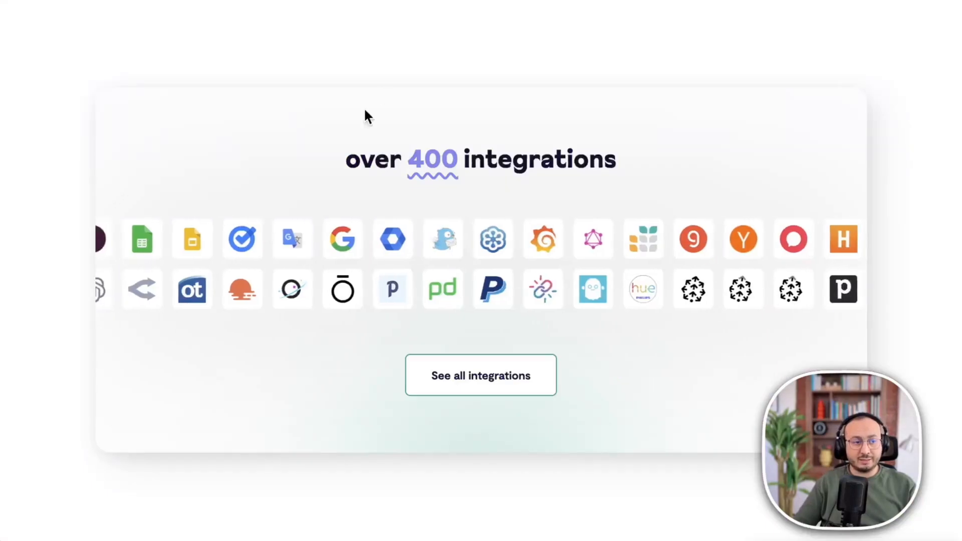
Scroll n8n's homepage through the Enterprise ready features and GitHub user testimonials.
scroll(356, 126, "up", 2)
scroll(347, 139, "down", 5)
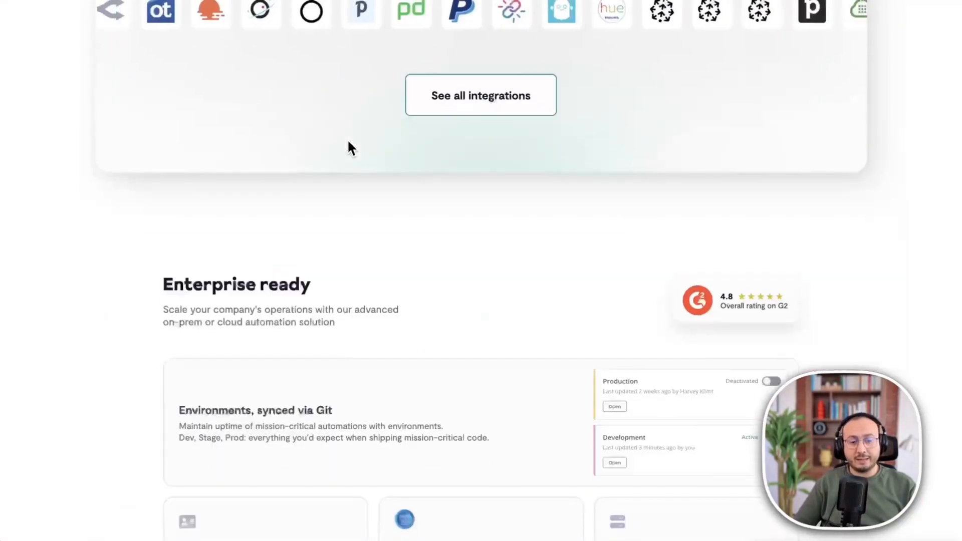
scroll(349, 146, "down", 10)
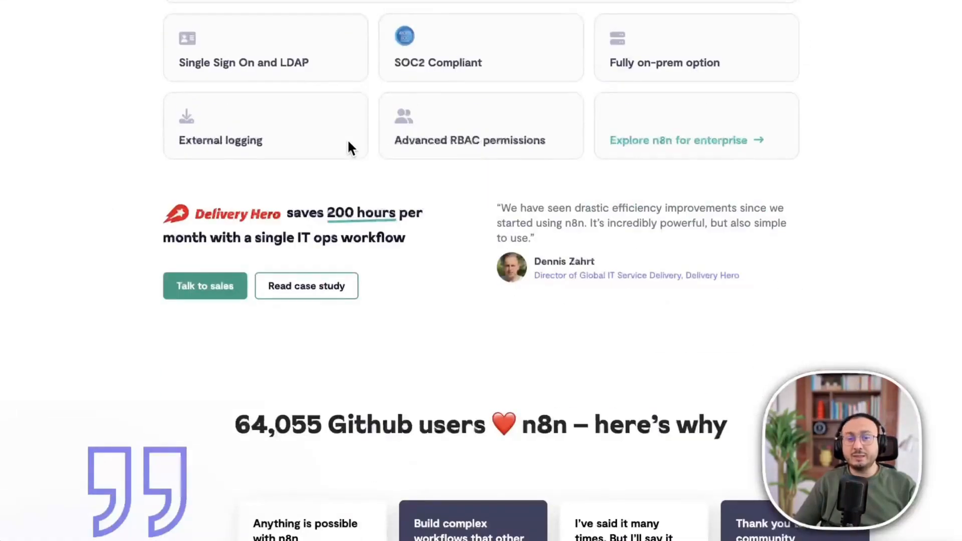
scroll(348, 142, "down", 4)
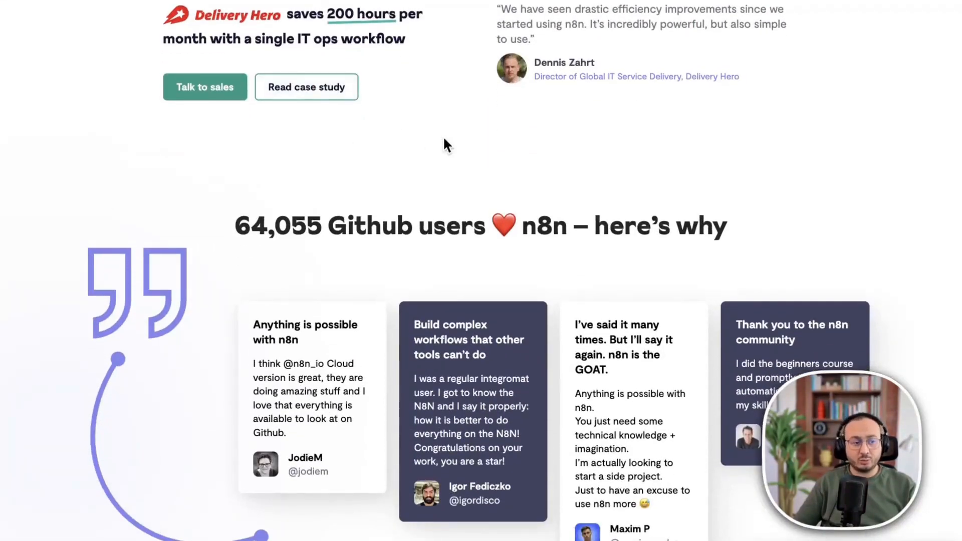
scroll(444, 139, "up", 15)
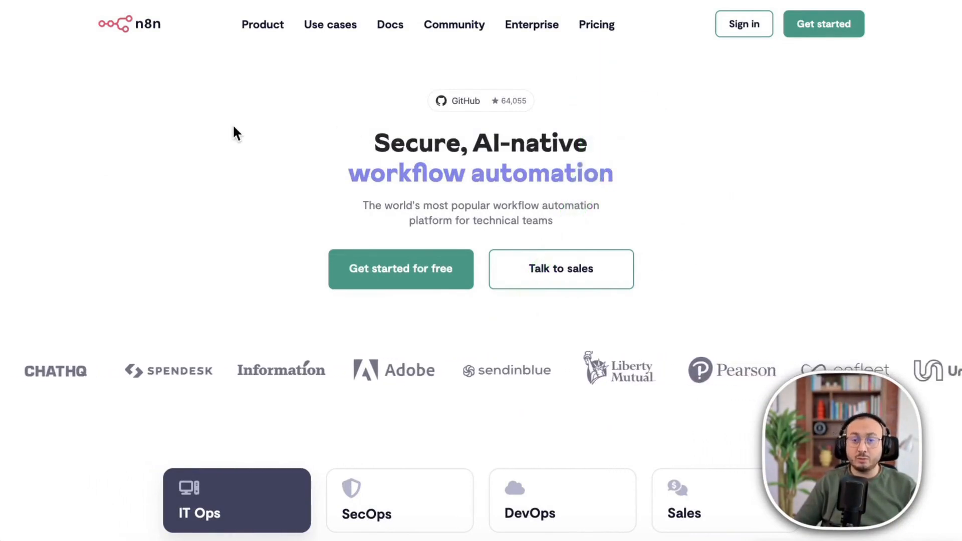
Return to the top of n8n's homepage and switch to the Udemy instructor profile page.
left_click(184, 125)
mouse_move(188, 245)
left_mouse_down()
mouse_move(152, 217)
mouse_move(156, 204)
left_mouse_up()
scroll(155, 203, "down", 15)
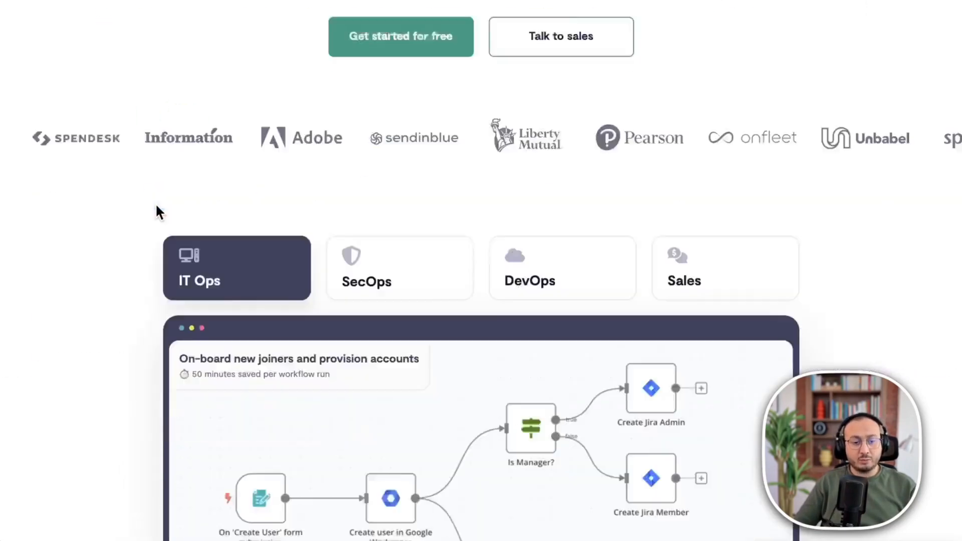
scroll(156, 206, "down", 3)
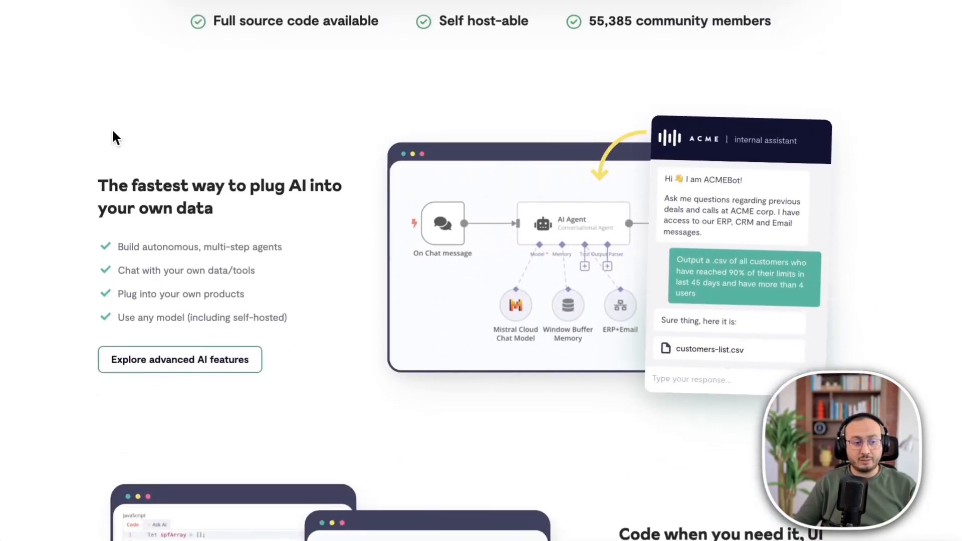
mouse_move(99, 93)
left_mouse_down()
mouse_move(347, 76)
mouse_move(526, 147)
mouse_move(568, 180)
left_mouse_up()
left_click(568, 180)
scroll(508, 120, "up", 10)
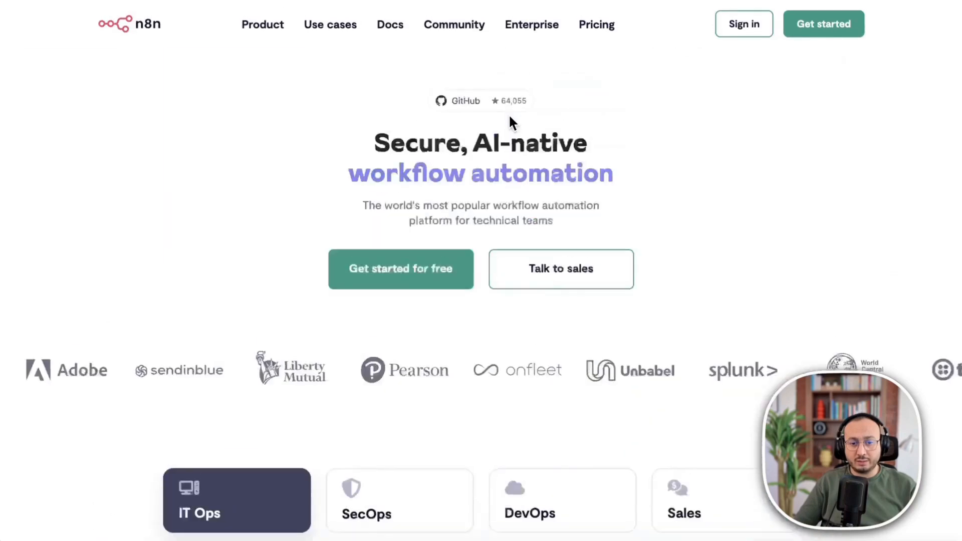
mouse_move(519, 343)
left_mouse_down()
mouse_move(624, 350)
mouse_move(804, 45)
mouse_move(830, 27)
left_mouse_up()
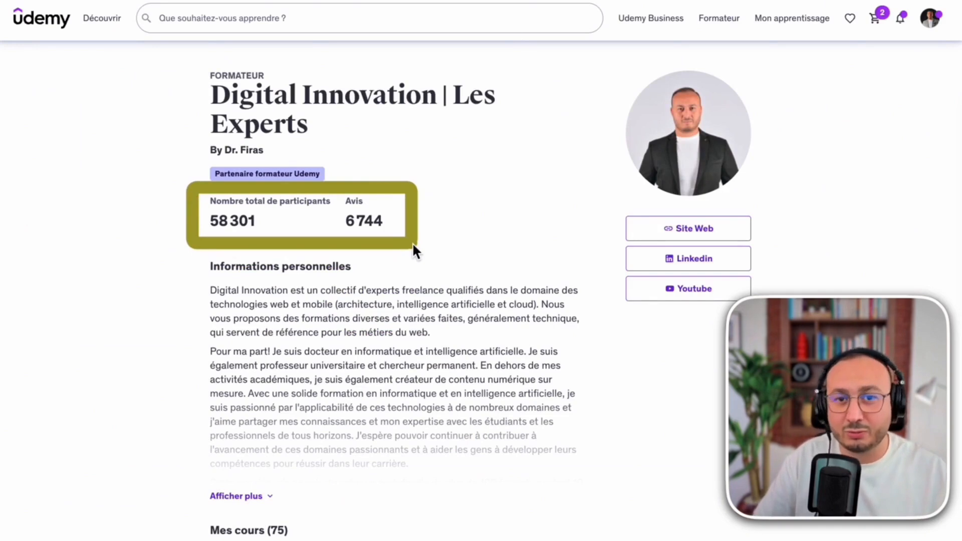
Scroll the Udemy instructor profile past the stats into 'Mes cours' and its course title list.
scroll(480, 245, "down", 10)
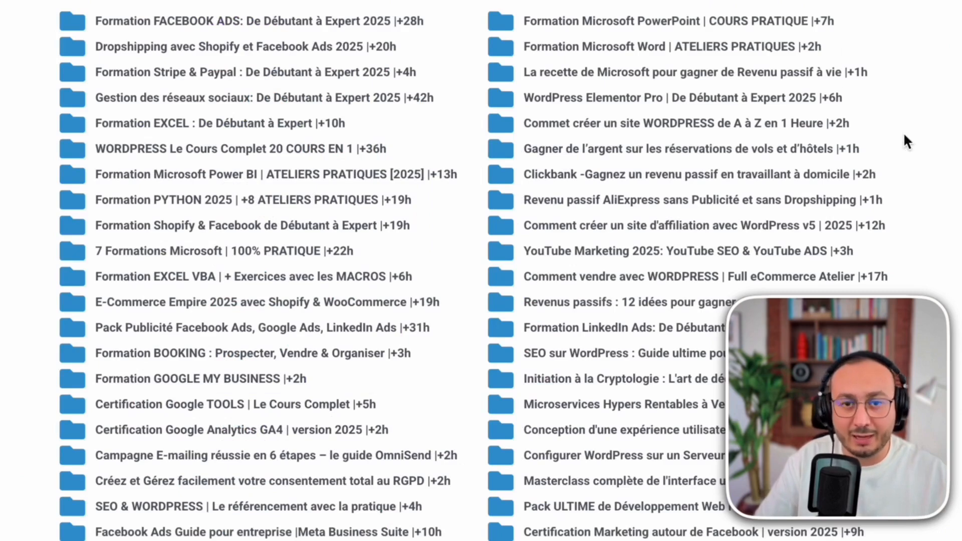
scroll(904, 136, "down", 6)
scroll(904, 137, "down", 4)
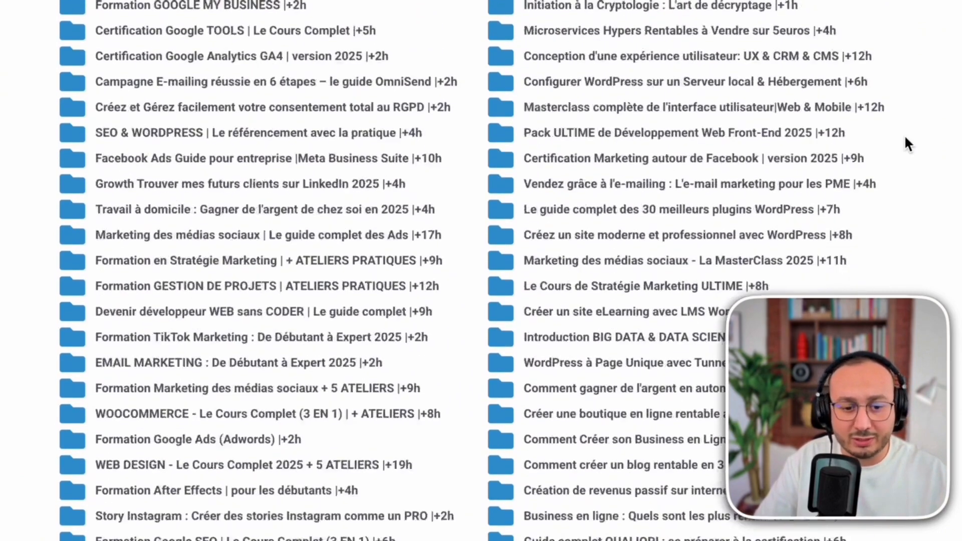
scroll(905, 137, "down", 1)
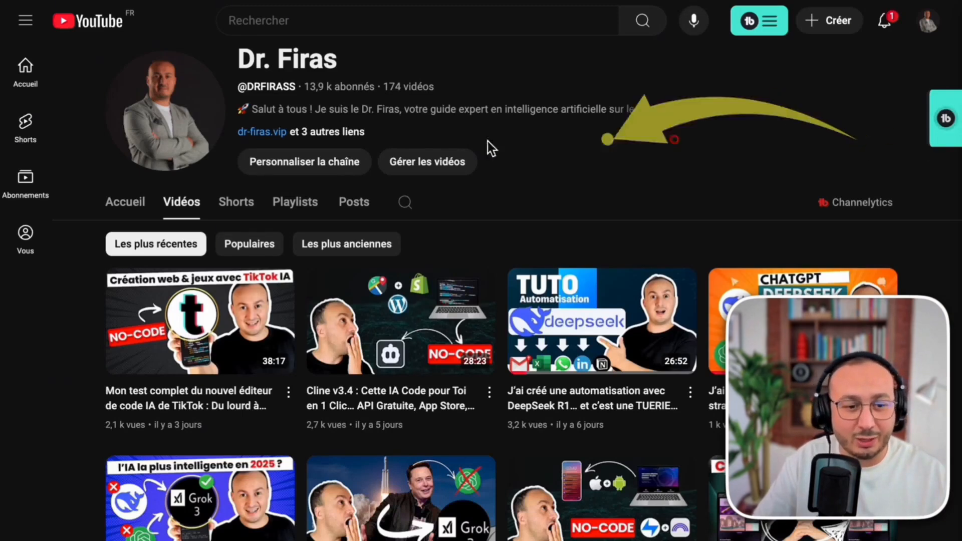
Scroll through the YouTube channel's Vidéos tab listing its 174 videos.
scroll(643, 221, "down", 3)
scroll(646, 225, "down", 4)
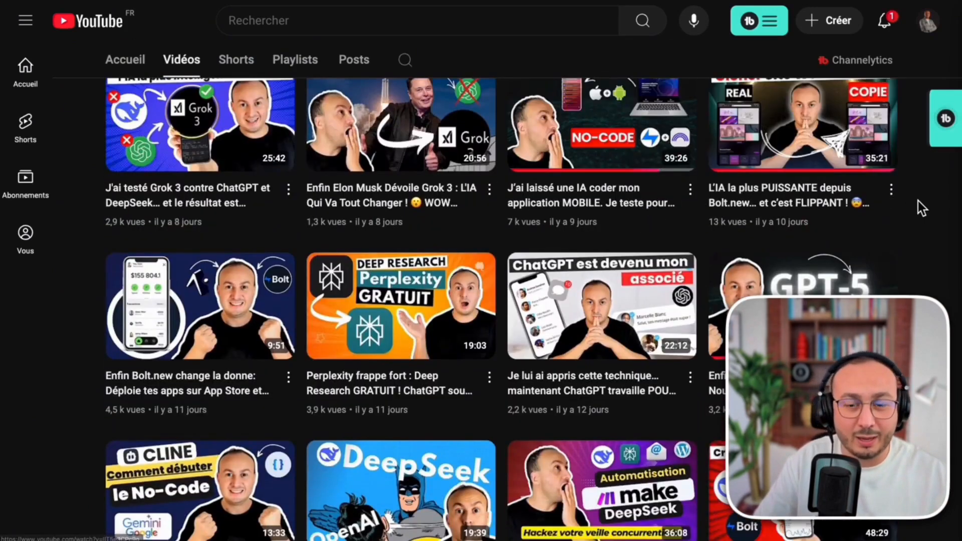
scroll(921, 208, "down", 6)
scroll(921, 208, "down", 10)
scroll(918, 202, "down", 7)
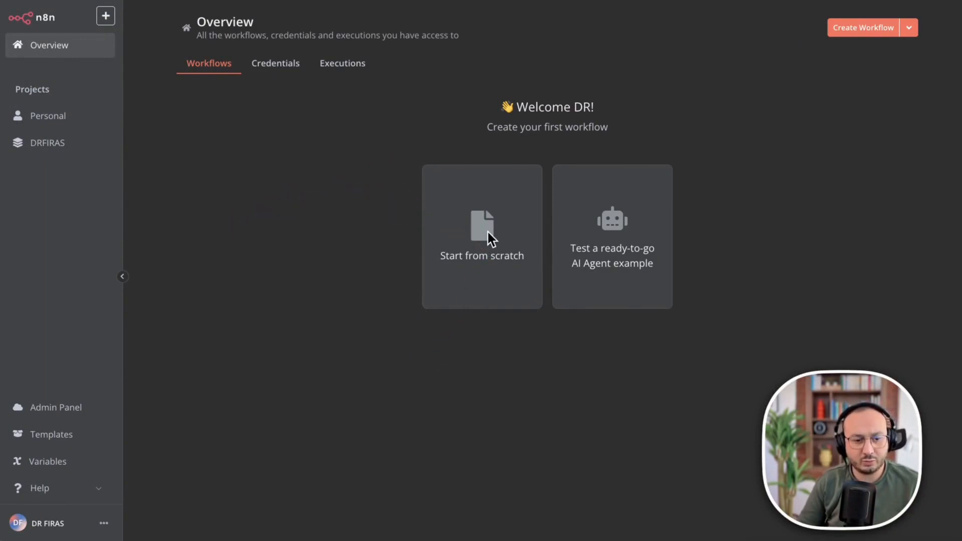
Create a blank workflow from scratch and search the first-step triggers for 'chat'.
left_click(476, 242)
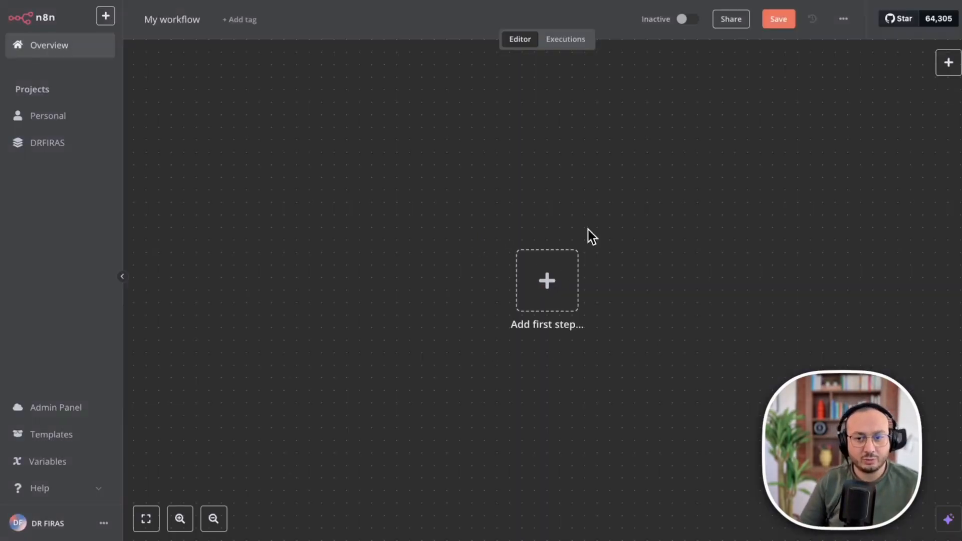
left_click(547, 283)
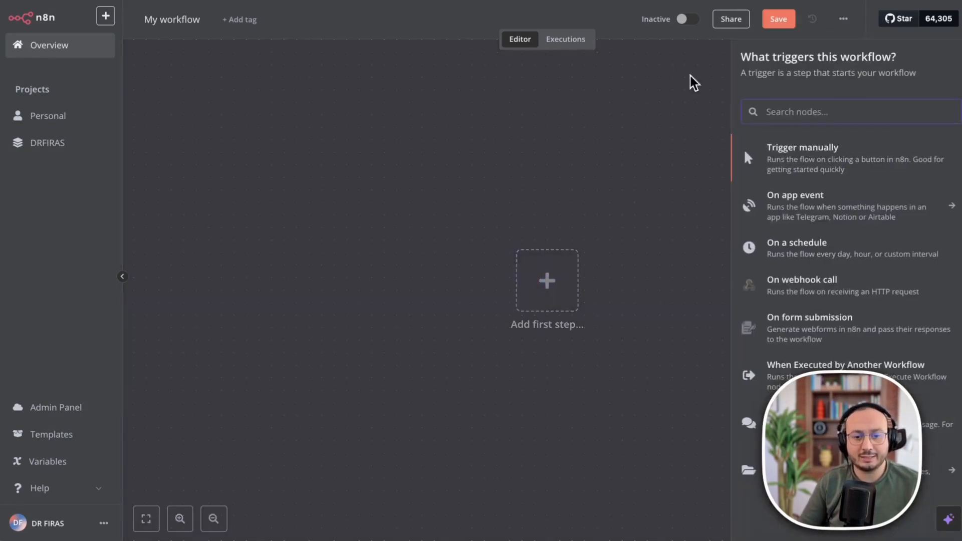
type("chat")
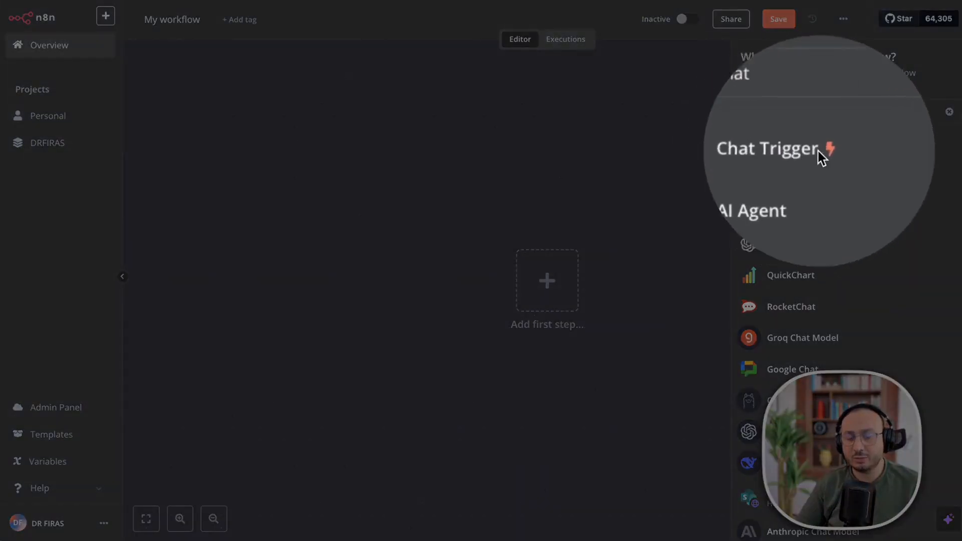
Add the 'When chat message received' Chat Trigger, open its test chat, and reposition the node.
left_click(793, 155)
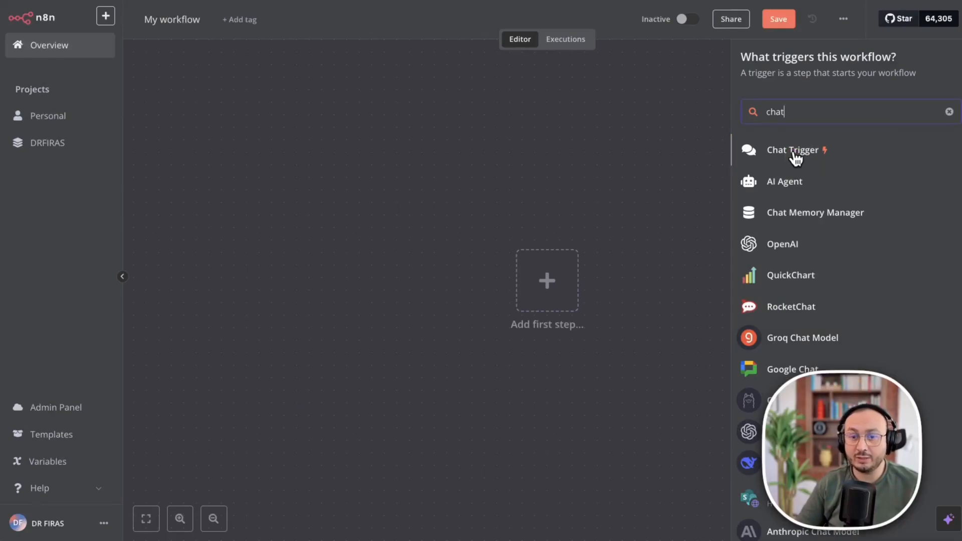
left_click(795, 157)
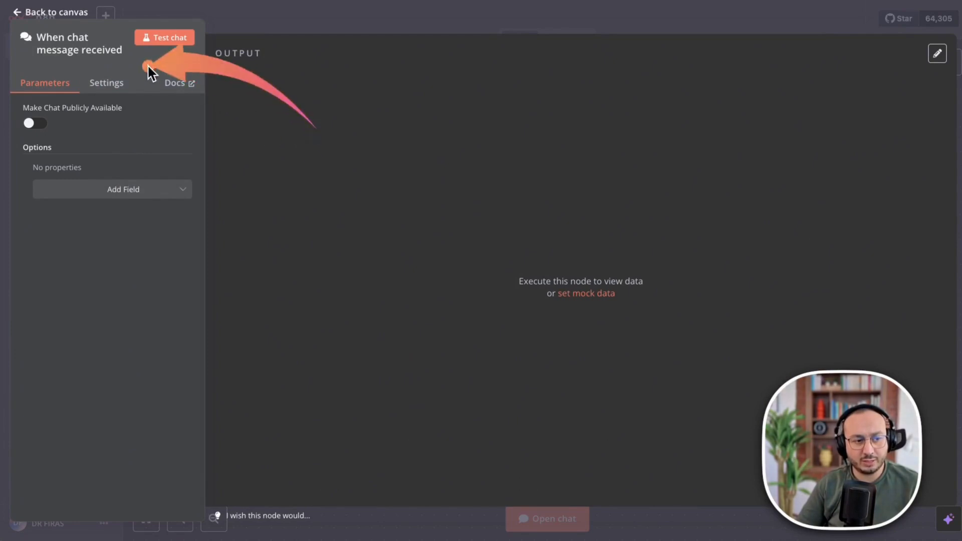
right_click(156, 38)
key("Escape")
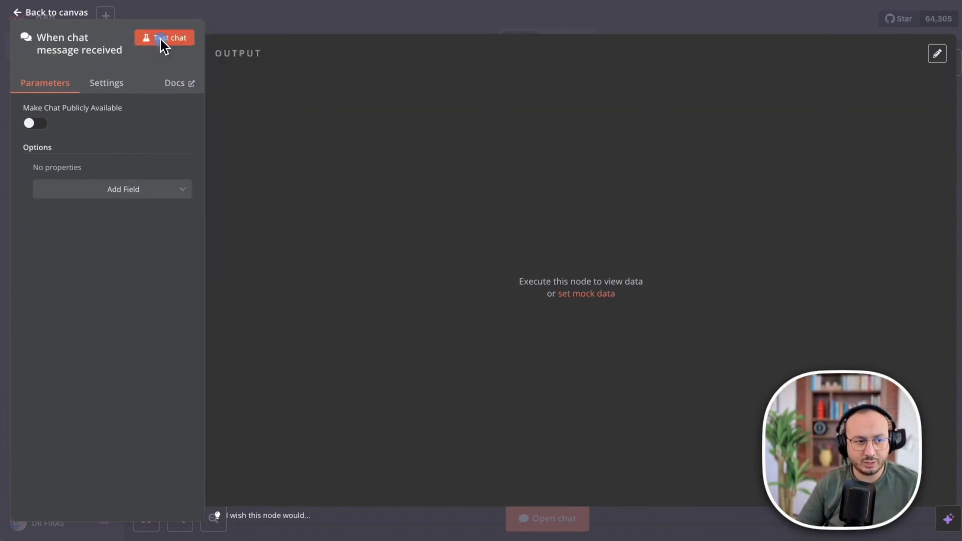
left_click(159, 40)
left_click_drag(545, 295, 470, 171)
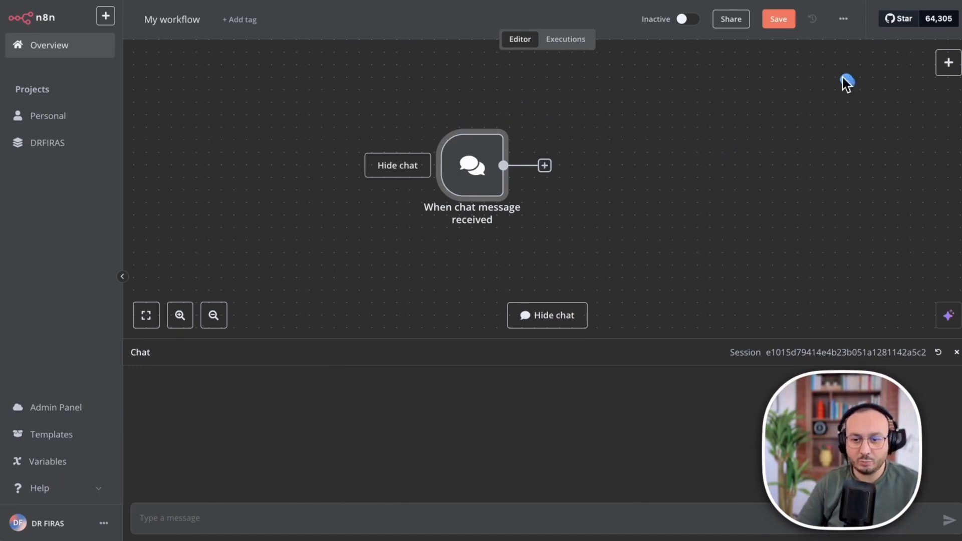
Search the node picker for 'agent' and add an AI Agent node after the chat trigger.
left_click(544, 167)
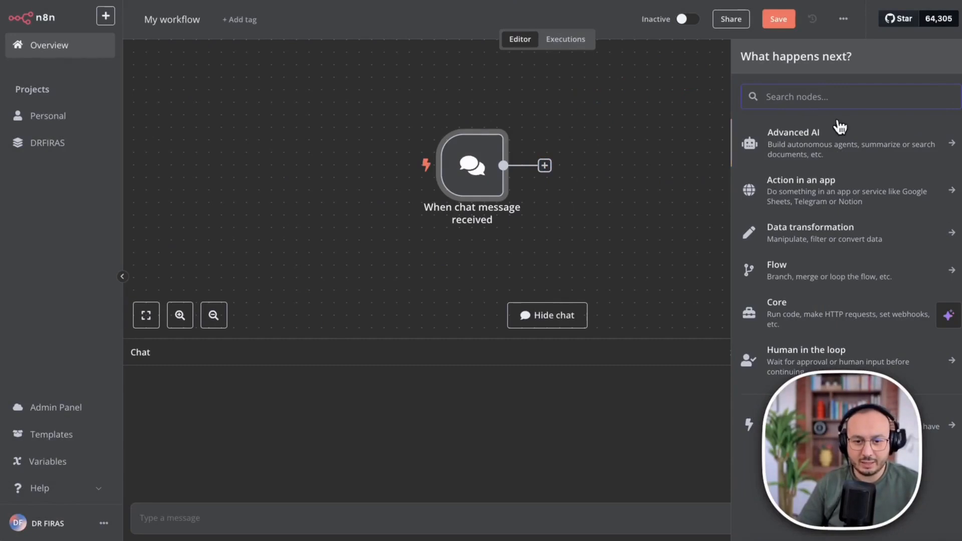
type("agent")
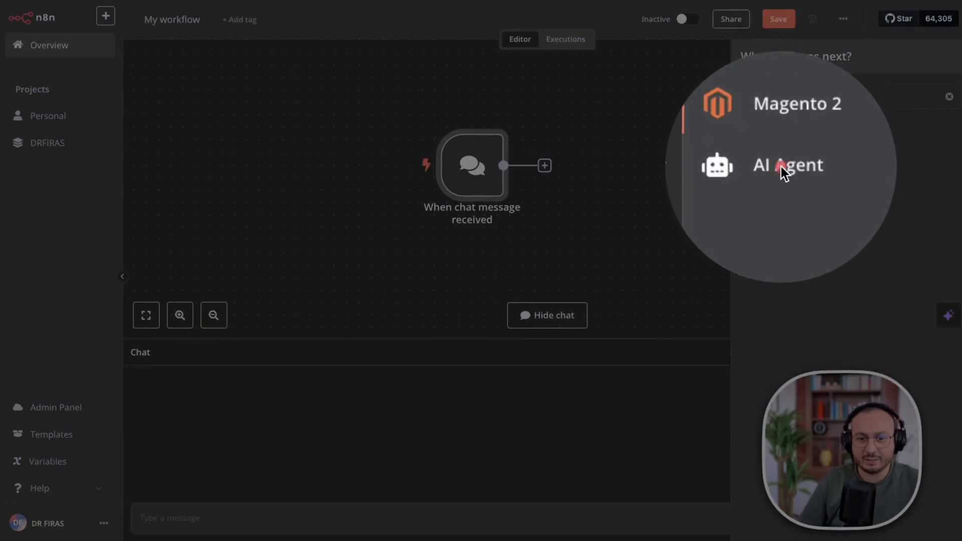
right_click(756, 171)
key("Escape")
left_click(778, 172)
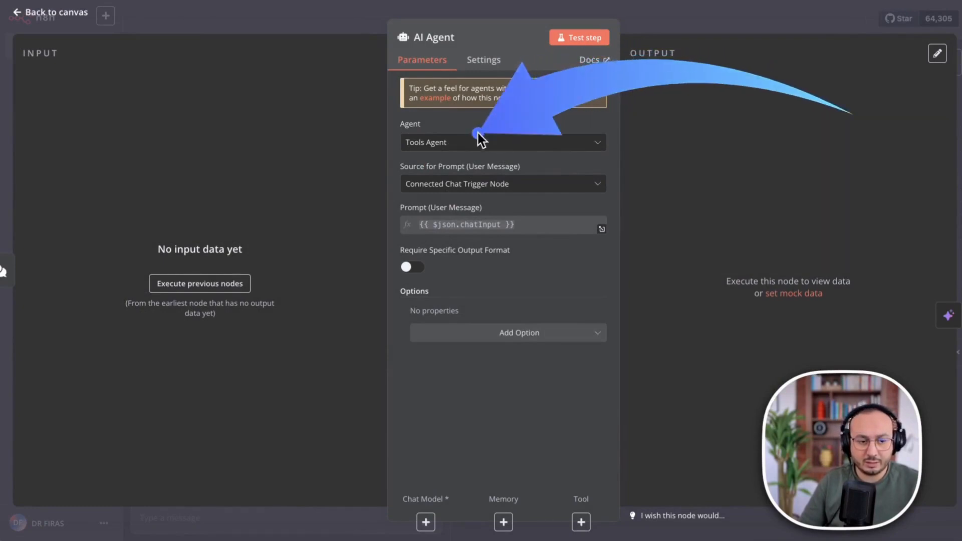
Keep Tools Agent as the agent type and add a System Message option reading 'You are a helpful assistant'.
left_click(523, 142)
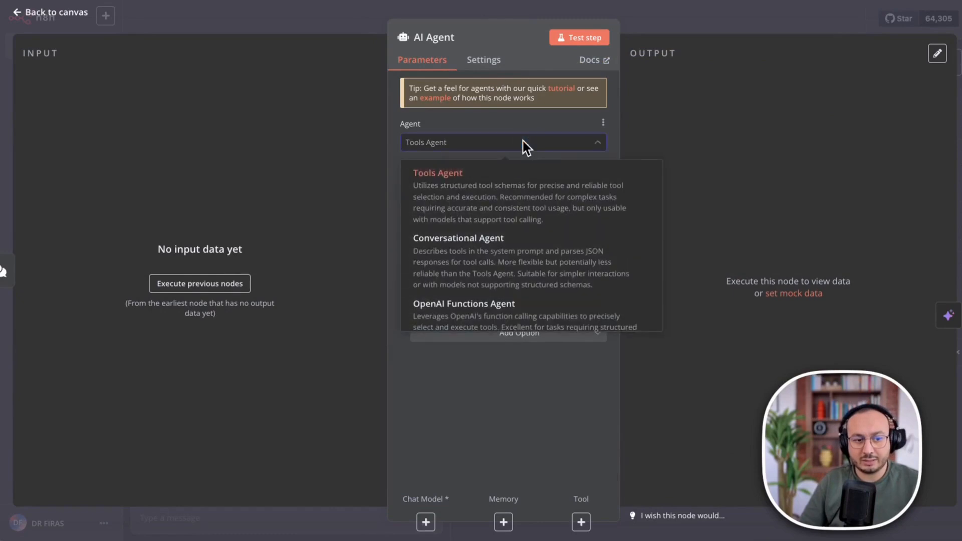
left_click(483, 135)
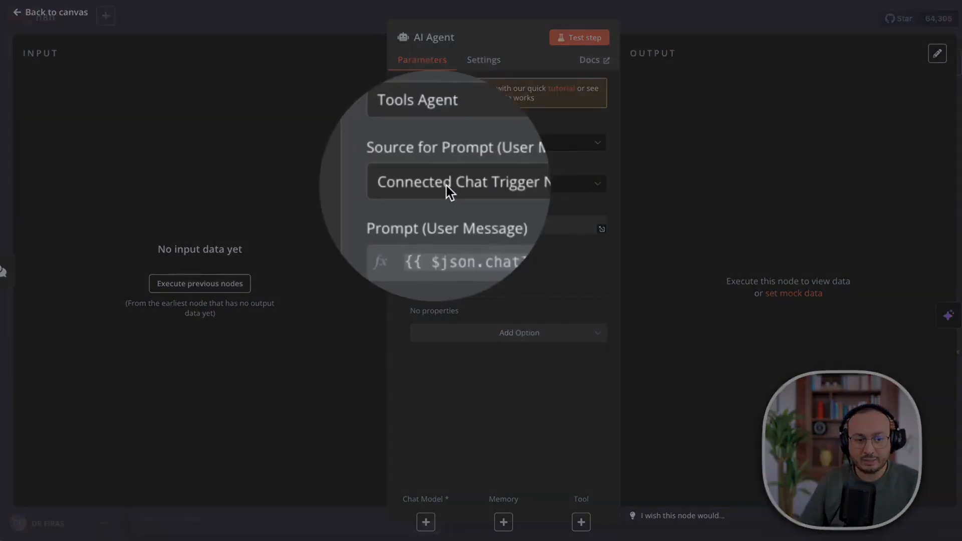
left_click(457, 186)
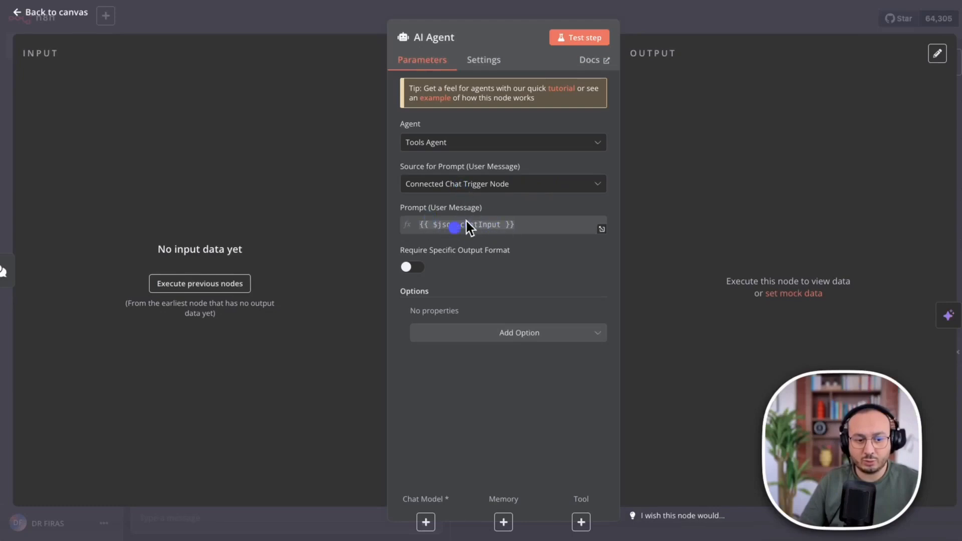
left_click(604, 338)
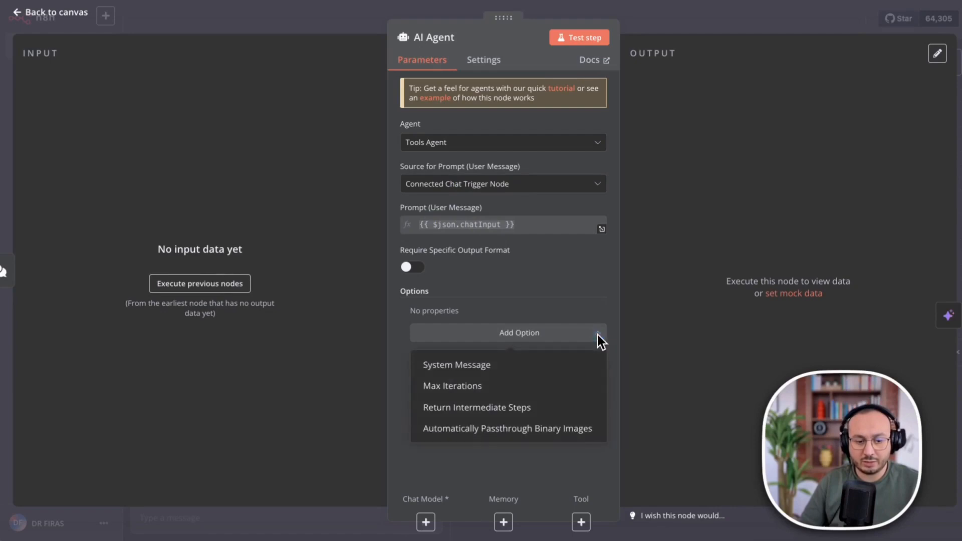
left_click(453, 370)
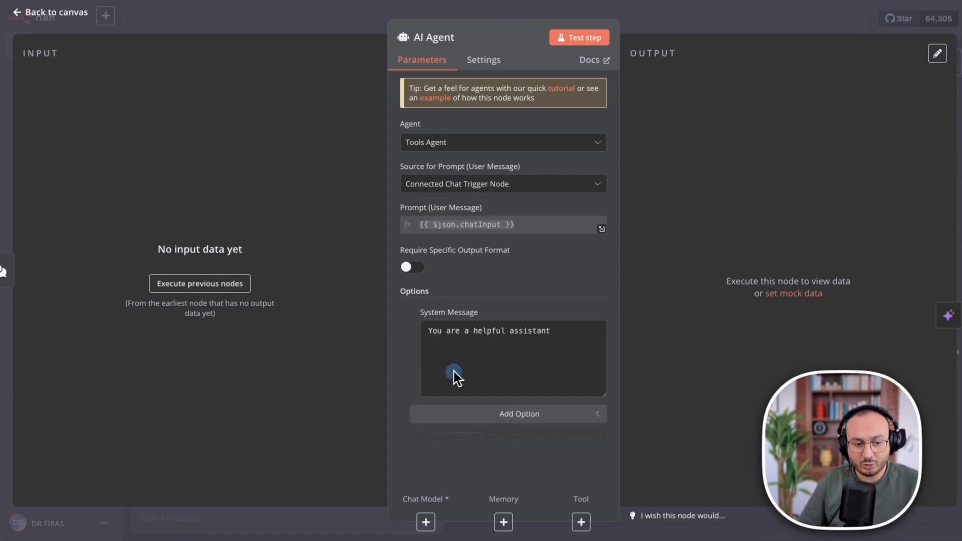
key("alt+Tab")
left_click_drag(817, 121, 479, 304)
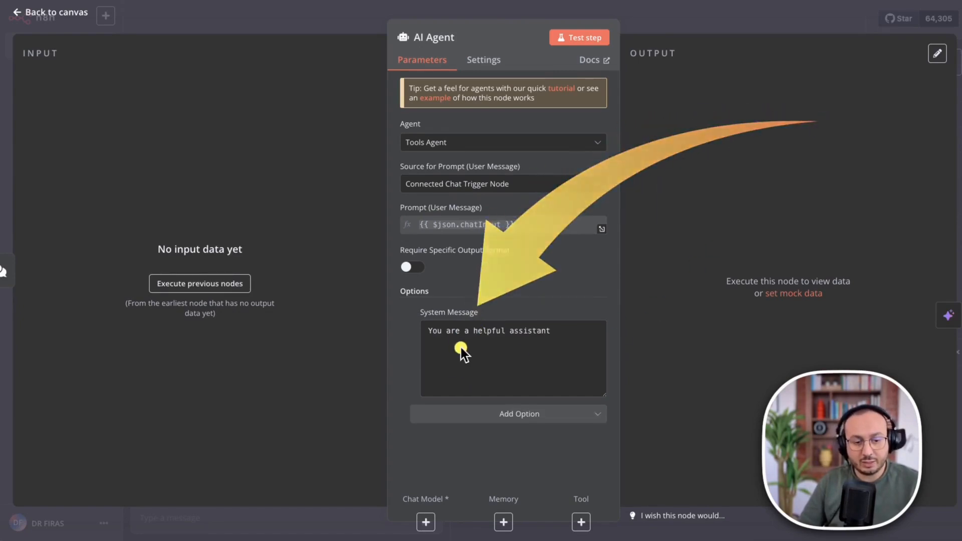
key("ctrl+m")
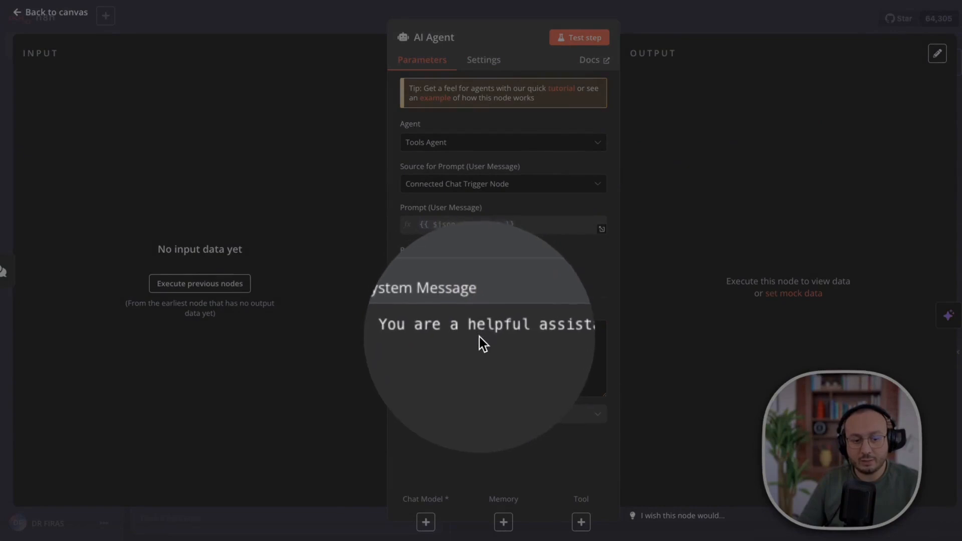
key("ctrl+m")
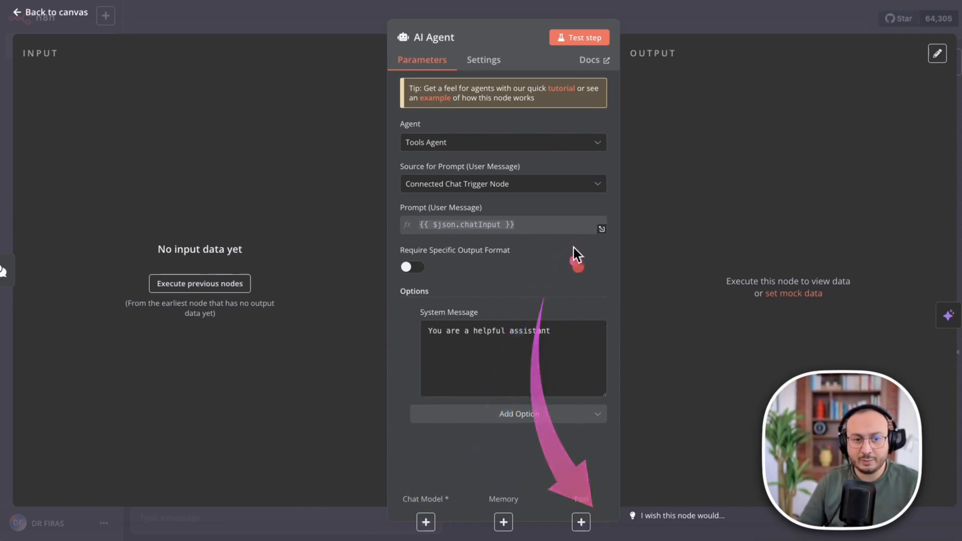
key("Escape")
Back on the canvas, drag the AI Agent and chat trigger nodes closer together.
left_click(580, 40)
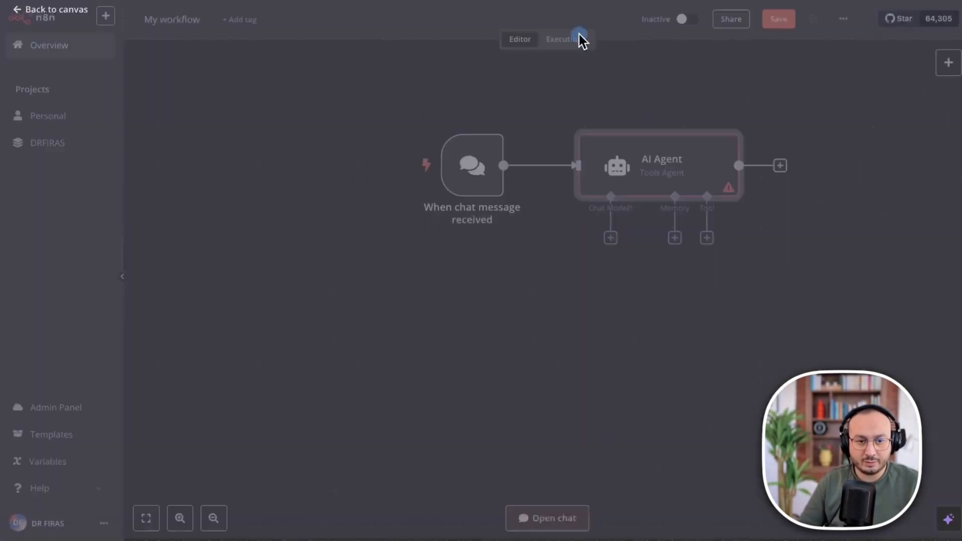
left_click_drag(655, 155, 632, 156)
left_click_drag(474, 171, 361, 171)
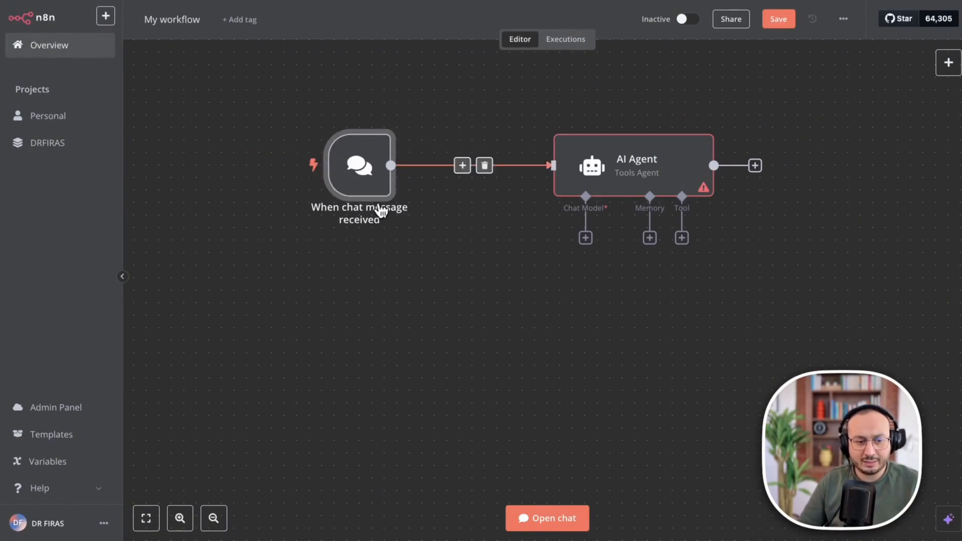
left_click_drag(686, 163, 648, 164)
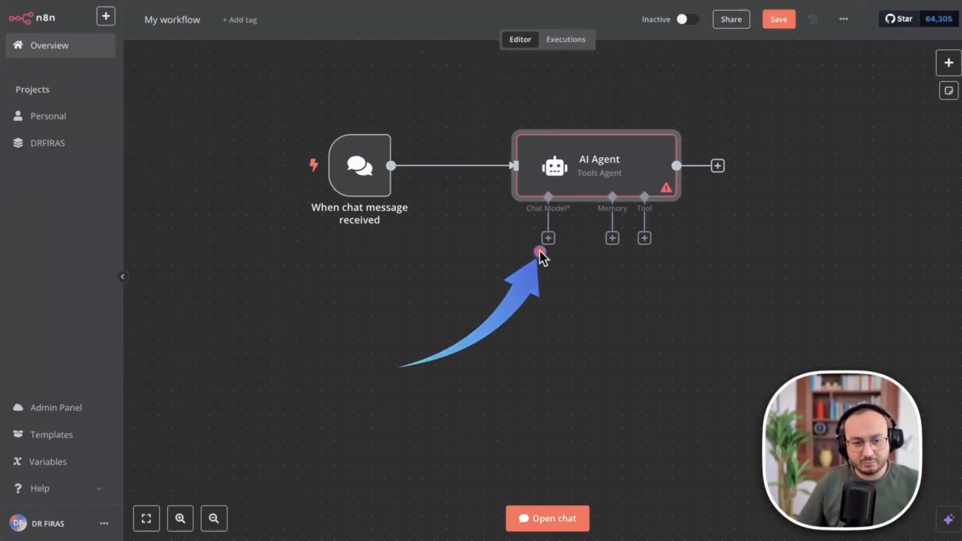
Attach an OpenAI Chat Model (gpt-4o-mini) to the AI Agent and open its credential choices.
left_click(547, 238)
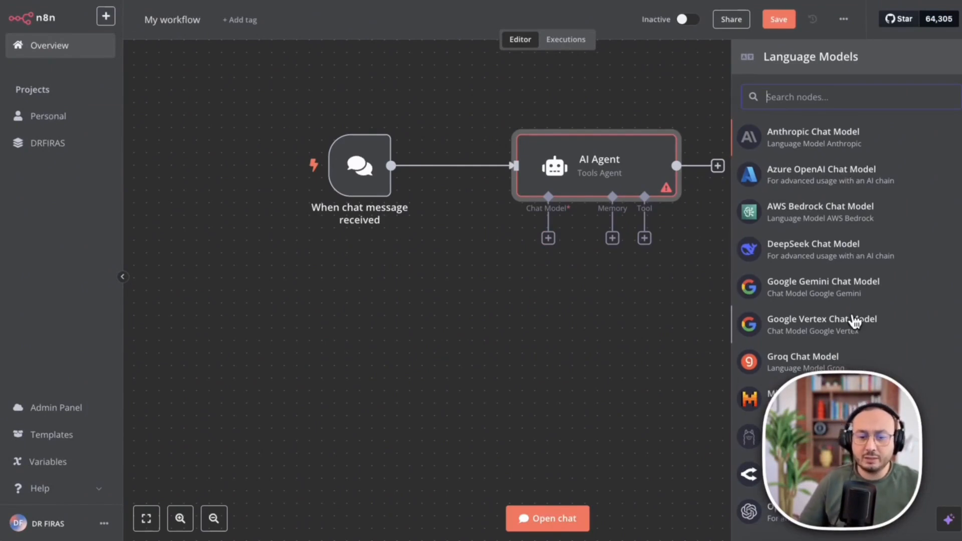
scroll(846, 319, "down", 1)
scroll(842, 319, "down", 1)
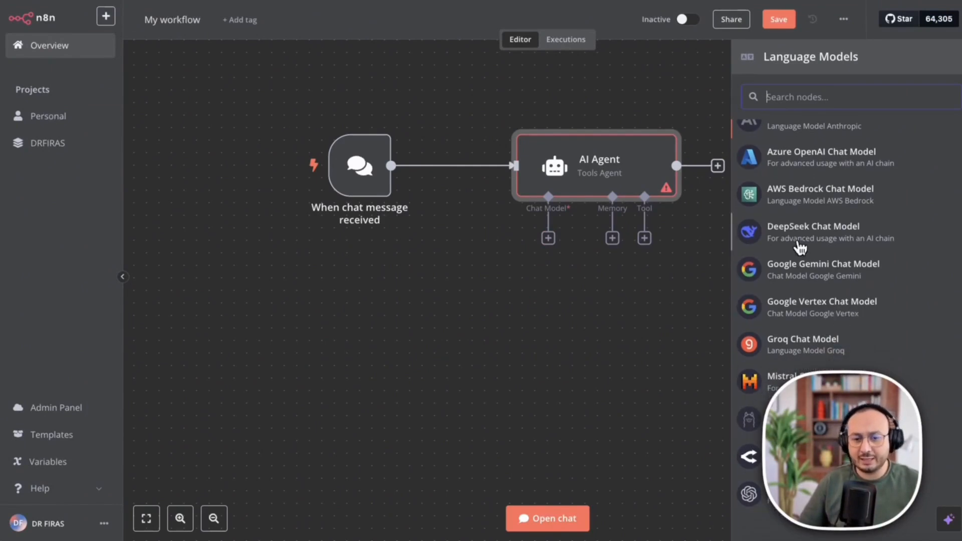
left_click(797, 238)
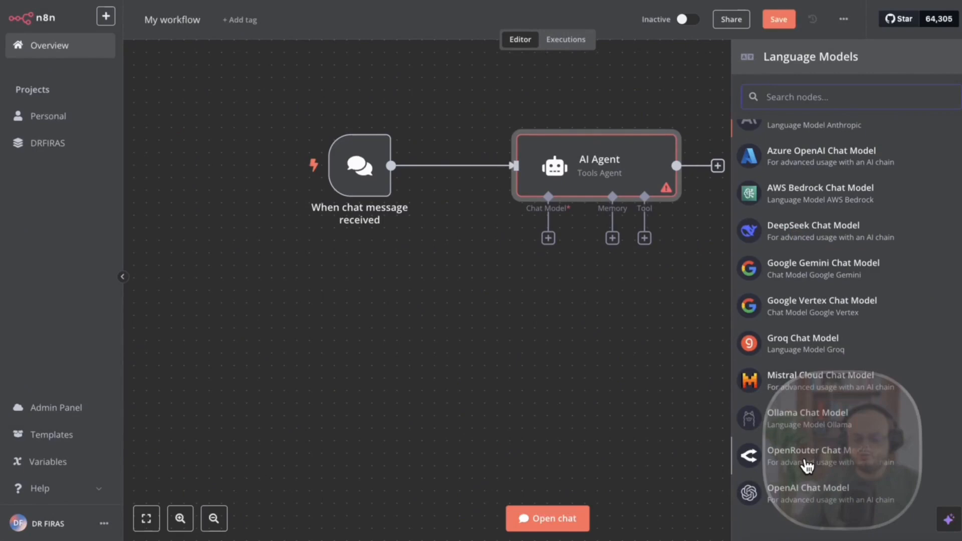
scroll(815, 187, "up", 1)
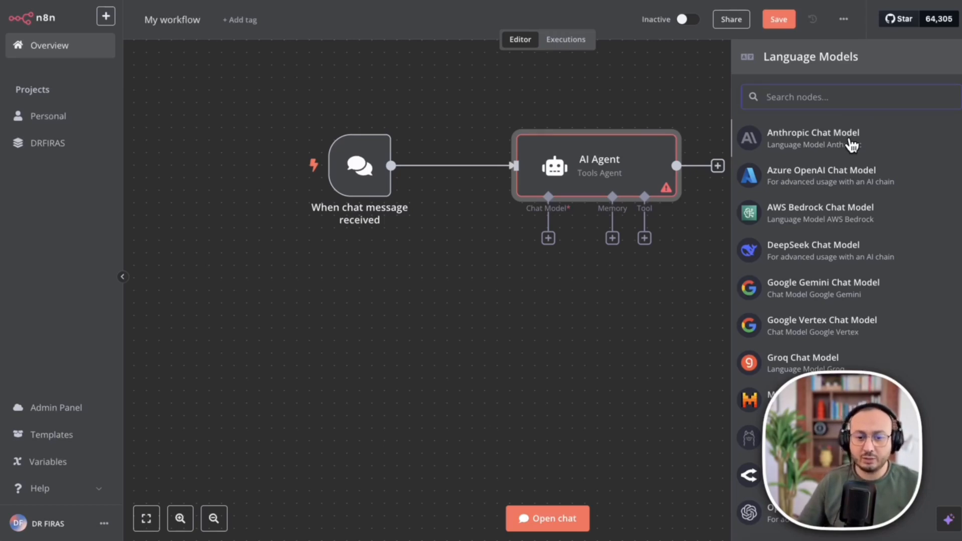
scroll(817, 285, "down", 1)
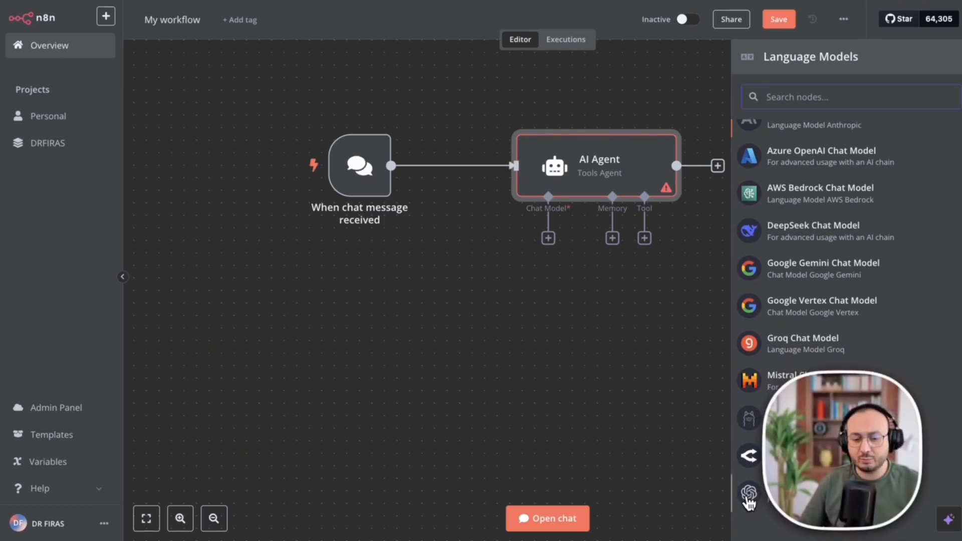
left_click(748, 496)
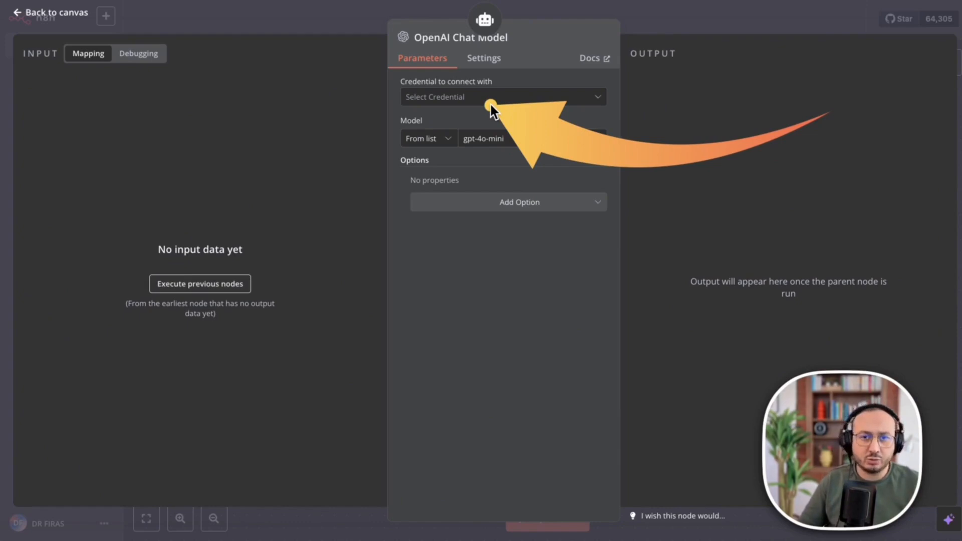
left_click(465, 98)
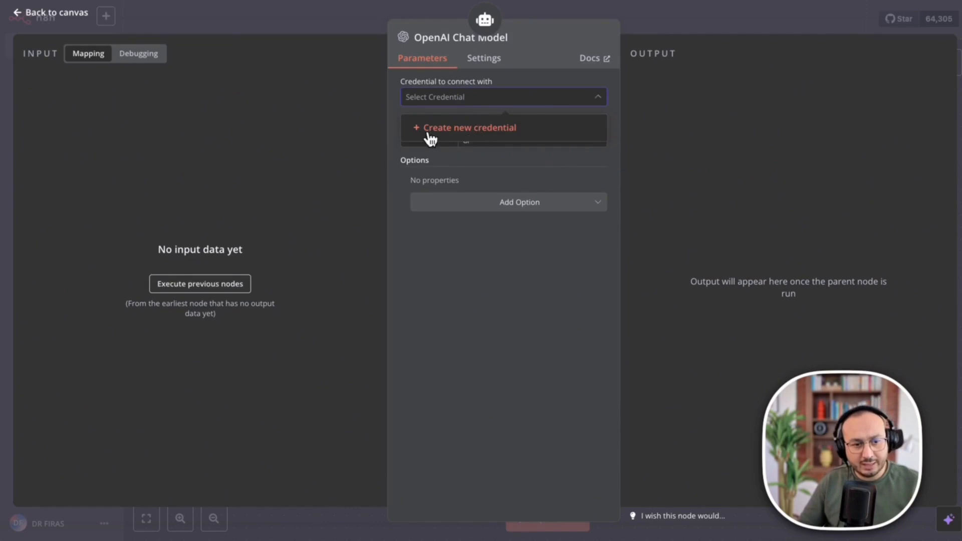
Start a new OpenAi account credential, leaving its API Key field empty for now.
left_click(489, 132)
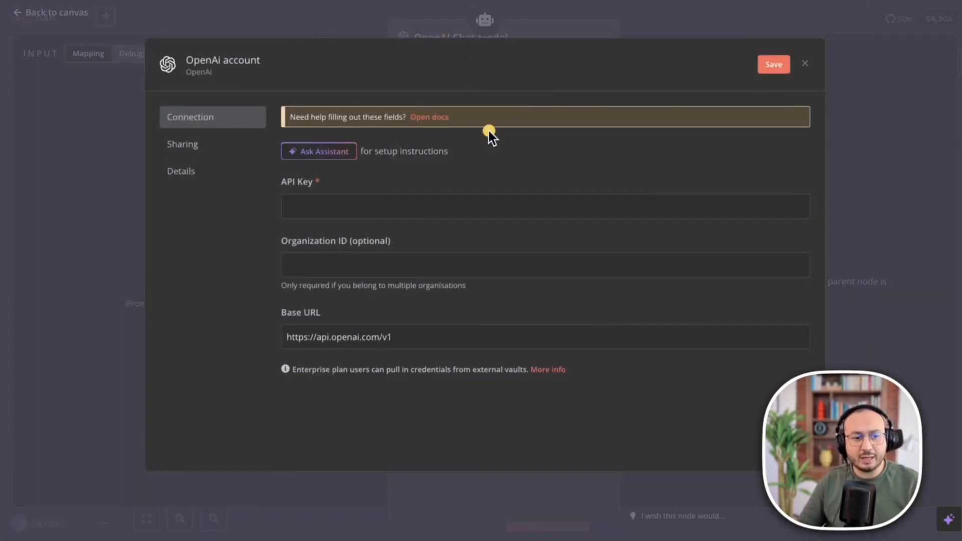
mouse_move(699, 134)
left_mouse_down()
mouse_move(444, 56)
mouse_move(333, 193)
left_mouse_up()
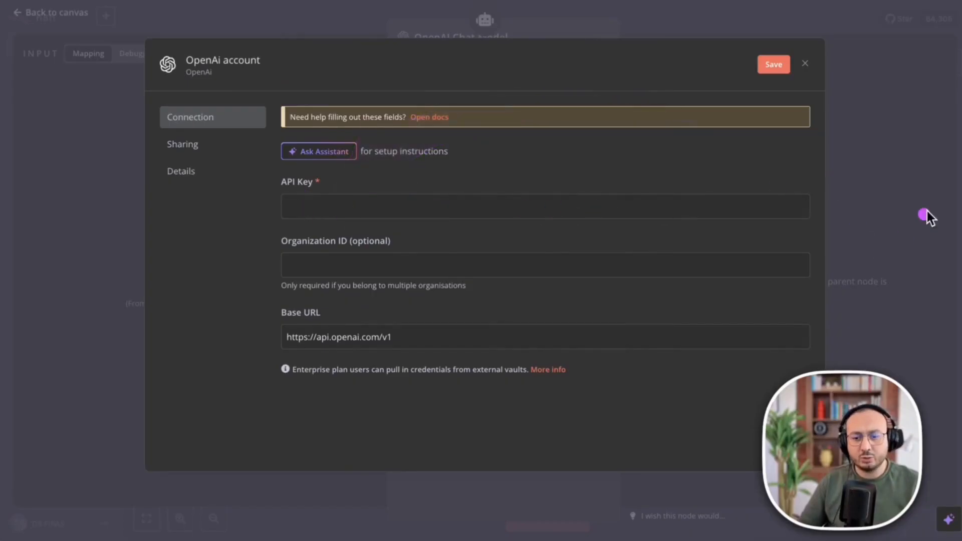
mouse_move(776, 208)
left_mouse_down()
mouse_move(434, 236)
mouse_move(272, 224)
left_mouse_up()
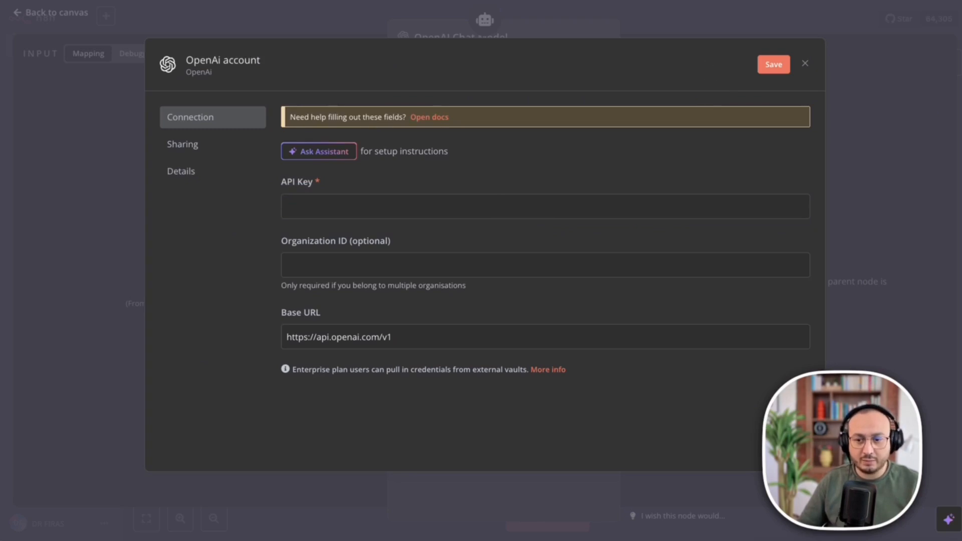
mouse_move(713, 79)
left_mouse_down()
mouse_move(413, 121)
mouse_move(331, 208)
left_mouse_up()
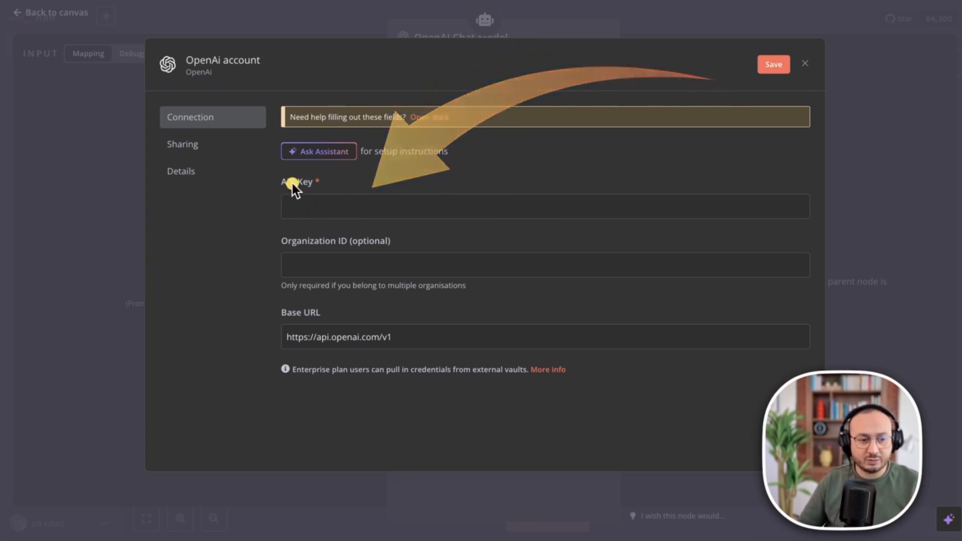
key("ctrl+z")
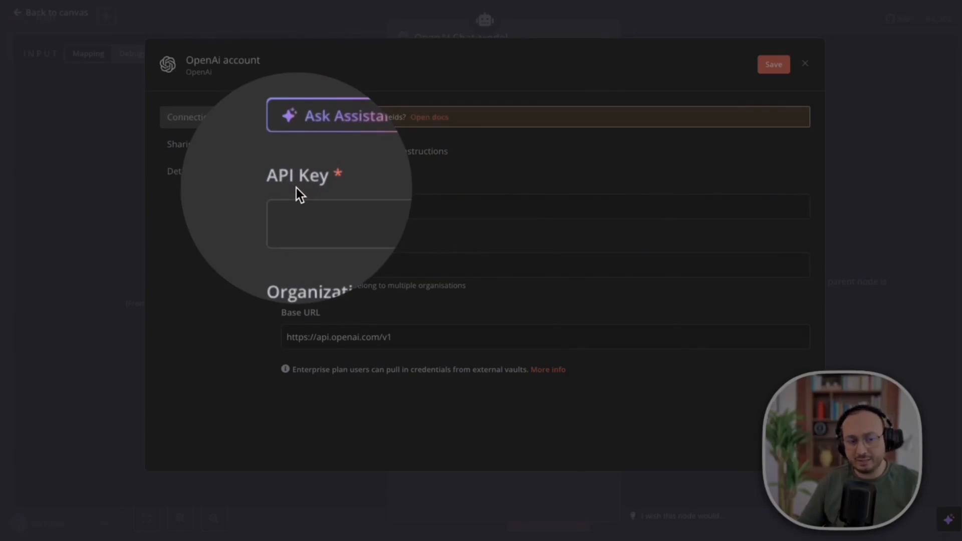
left_click(296, 188)
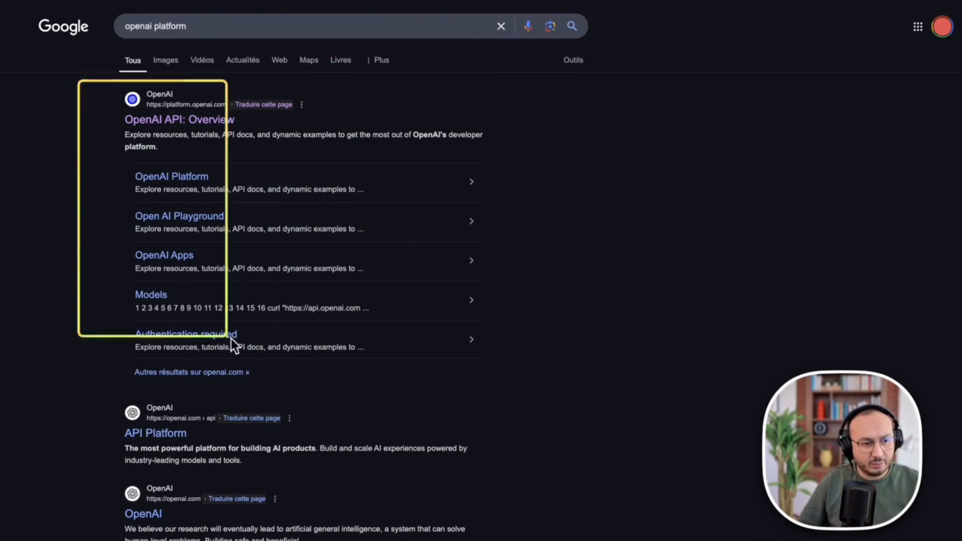
Open the 'OpenAI API: Overview' result from the openai platform Google search.
left_click(170, 118)
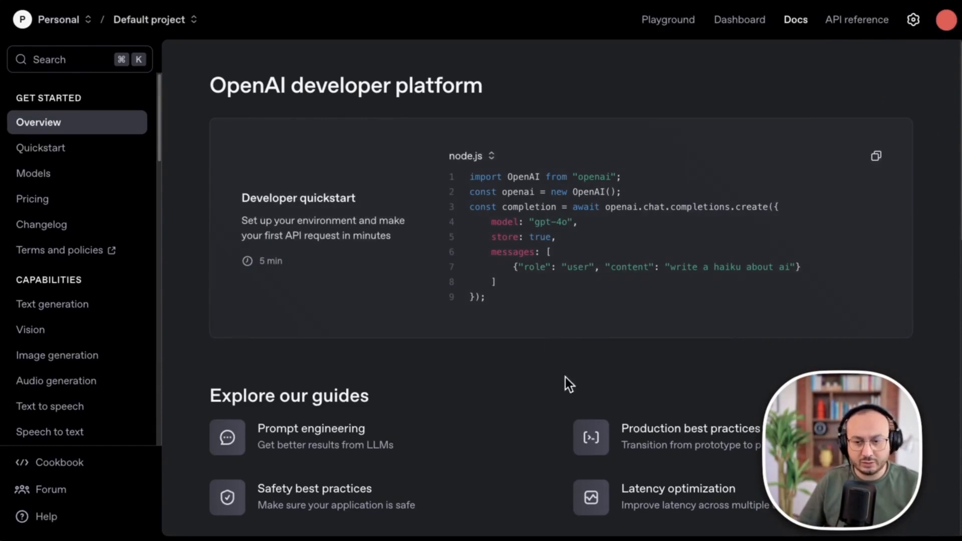
Go to the OpenAI platform dashboard, reload it after it fails, and open the API keys page.
left_click(738, 20)
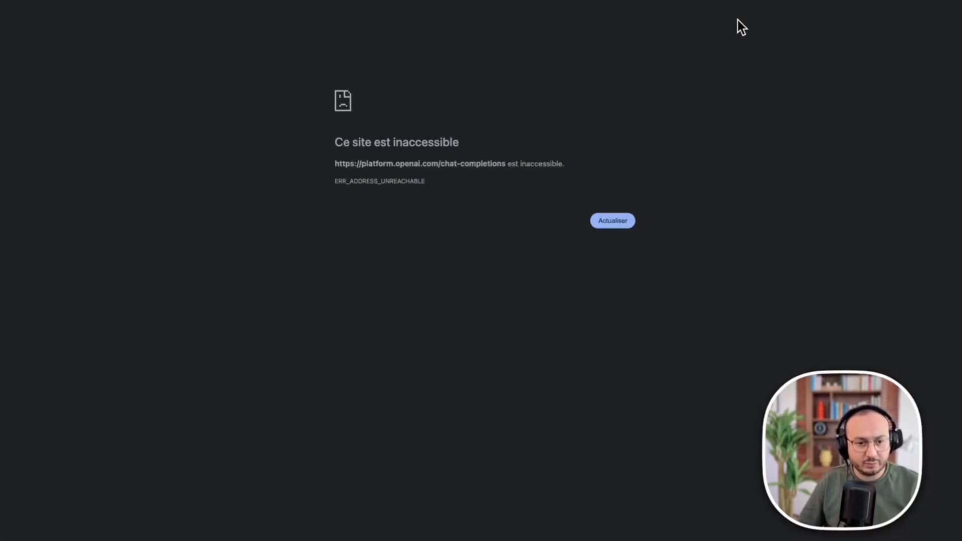
left_click(618, 215)
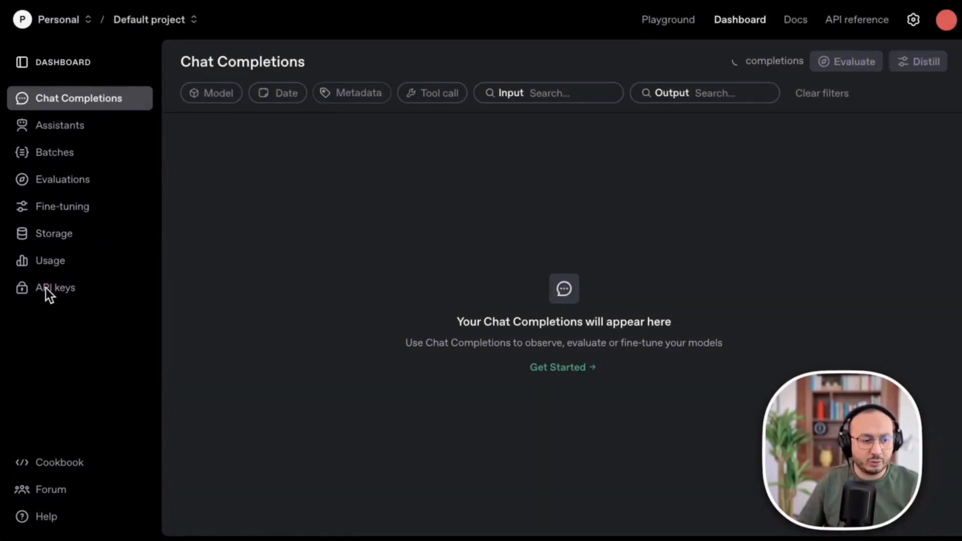
left_click(46, 287)
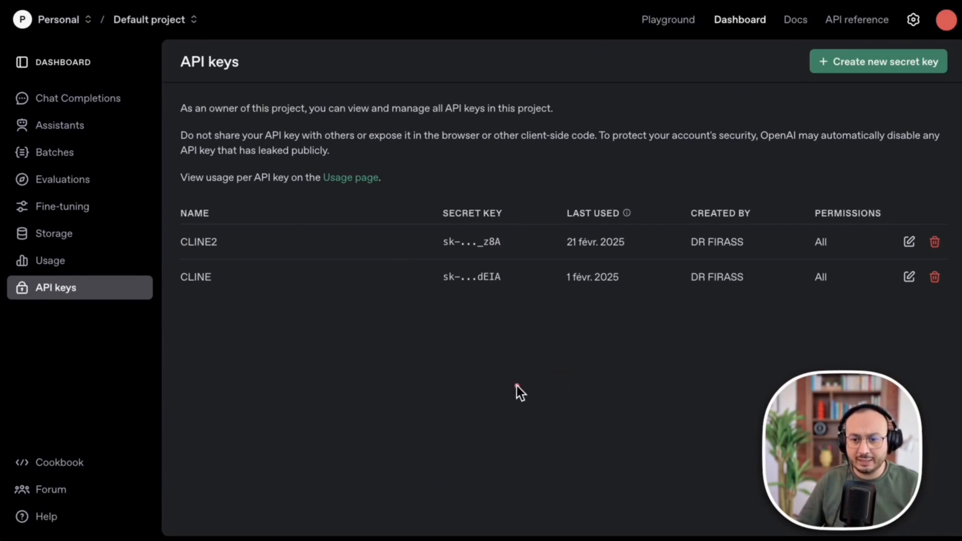
Create a secret key named testn8n, copy it, and return to the n8n API Key field.
left_click(868, 62)
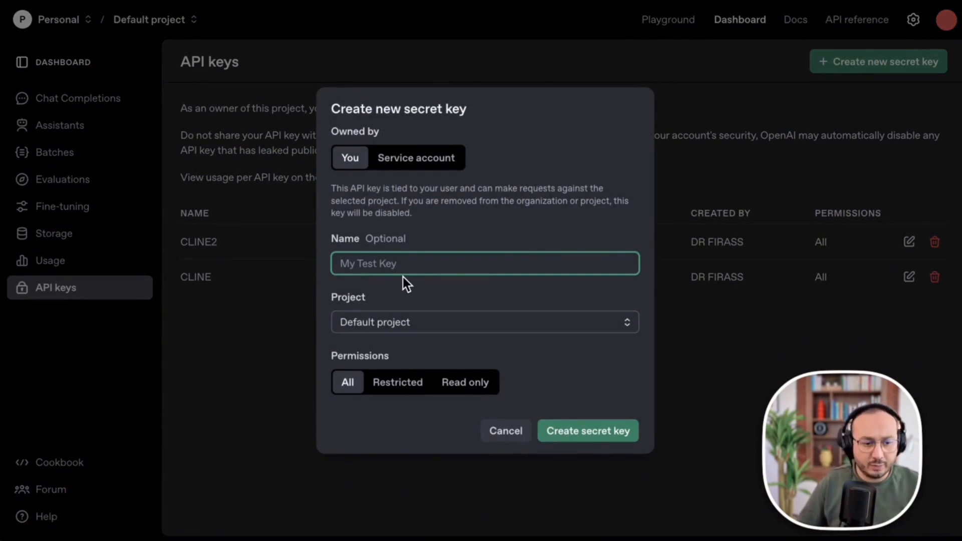
type("test")
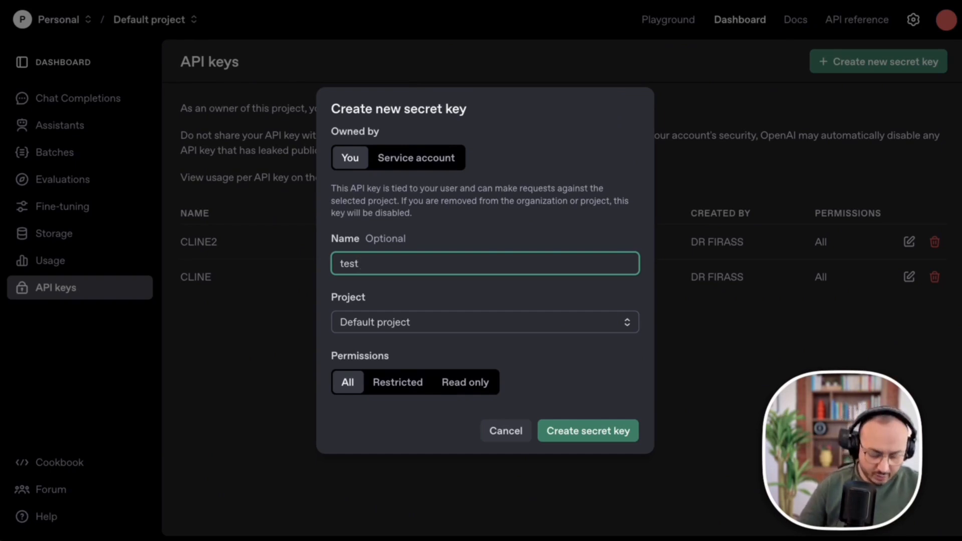
type("n8N")
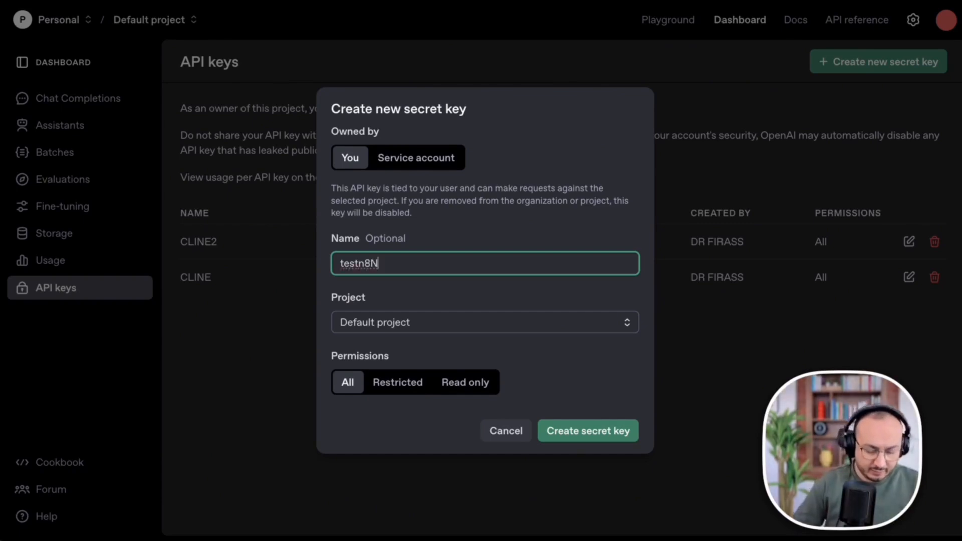
key("BackSpace")
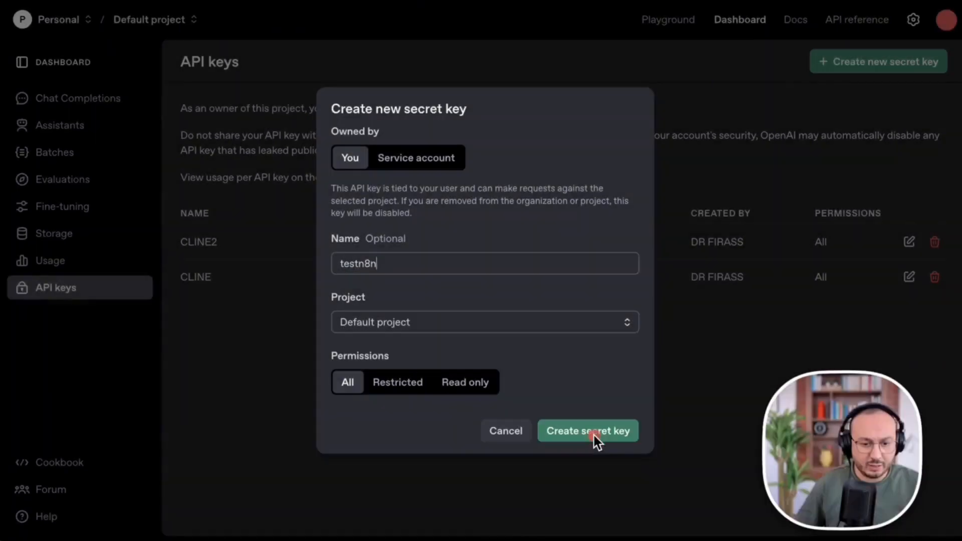
left_click(599, 437)
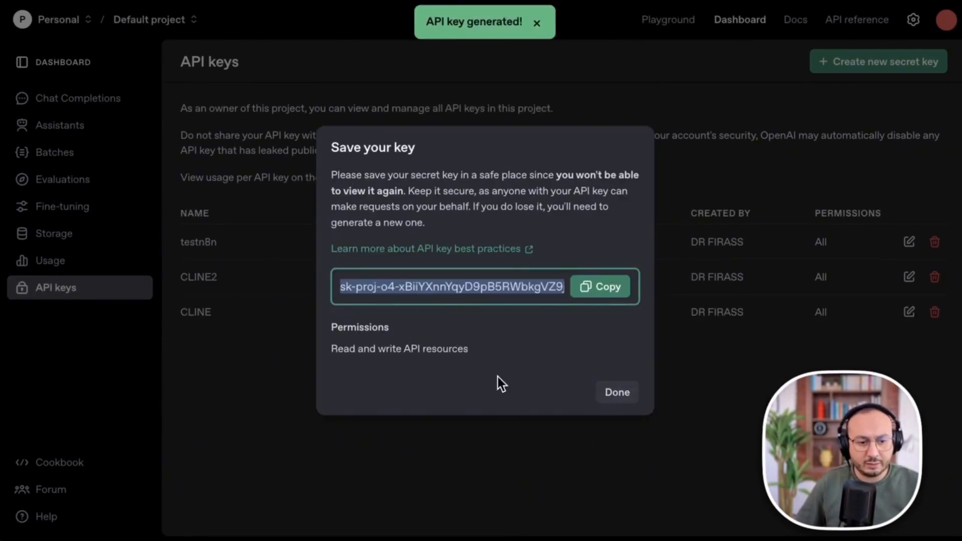
left_click(599, 290)
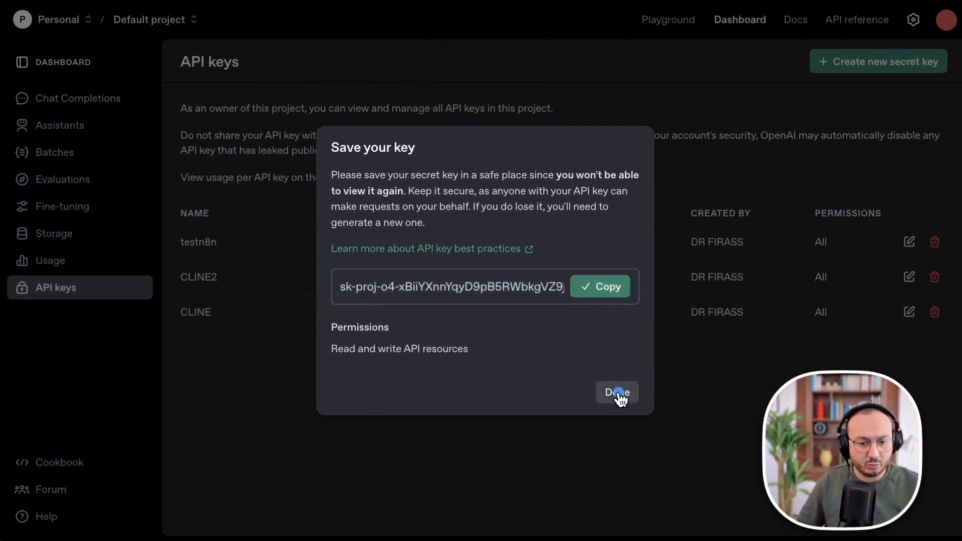
left_click(617, 392)
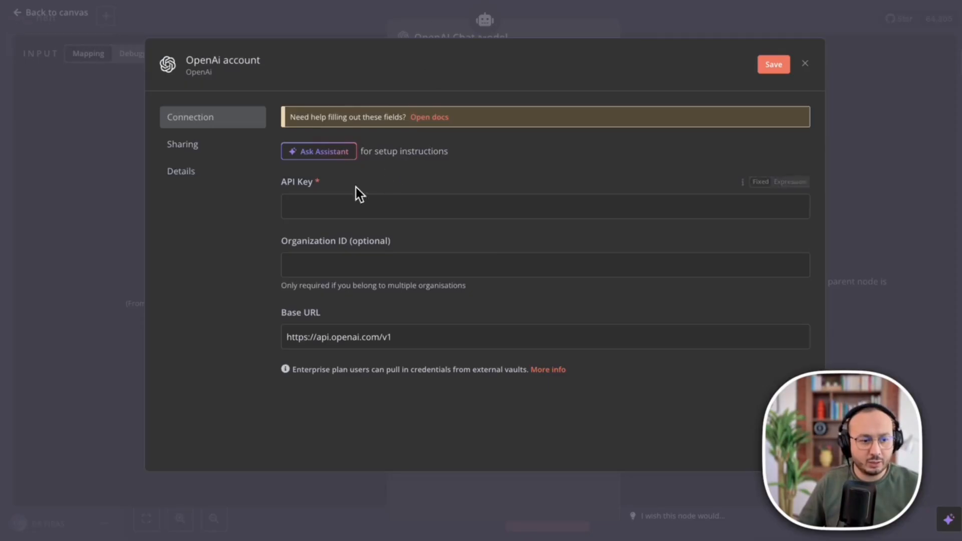
left_click(333, 205)
Paste the copied secret key as the API Key and save the OpenAi account credential.
key("ctrl+v")
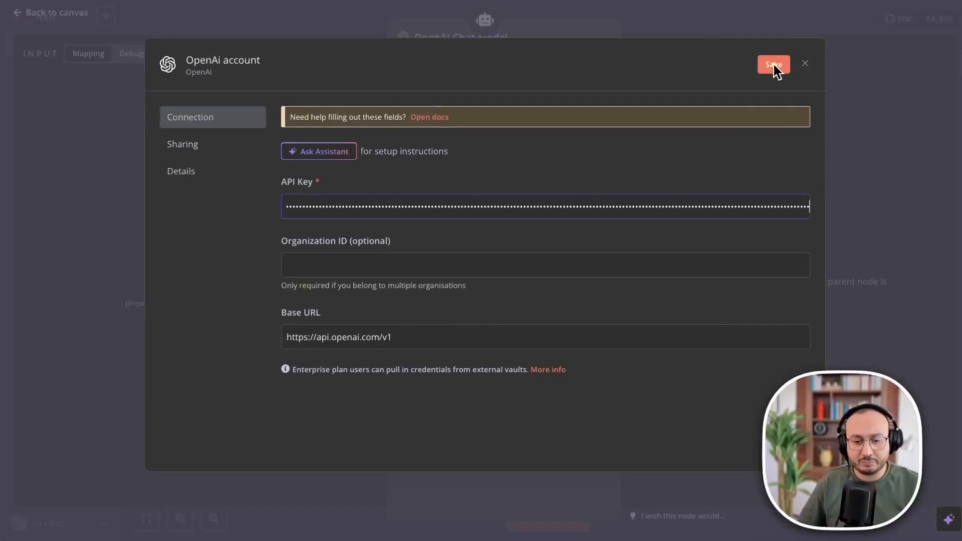
left_click(773, 65)
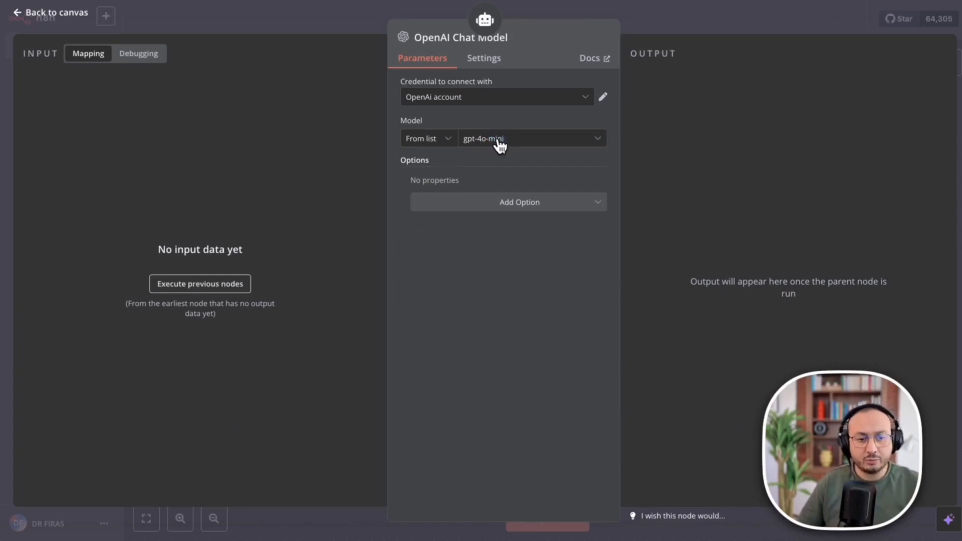
Try gpt-4.5-preview, switch the model back to gpt-4o-mini, and list the optional model settings.
left_click(499, 139)
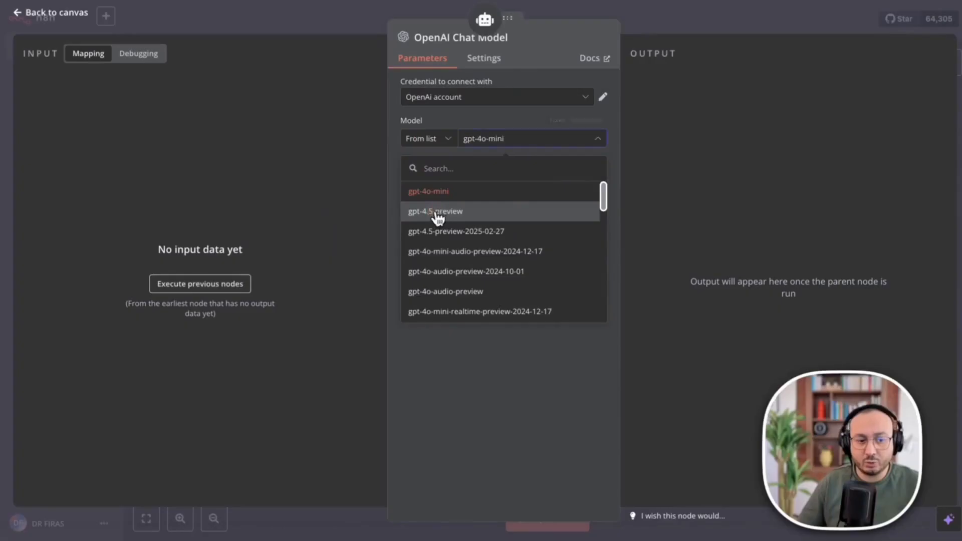
left_click(433, 212)
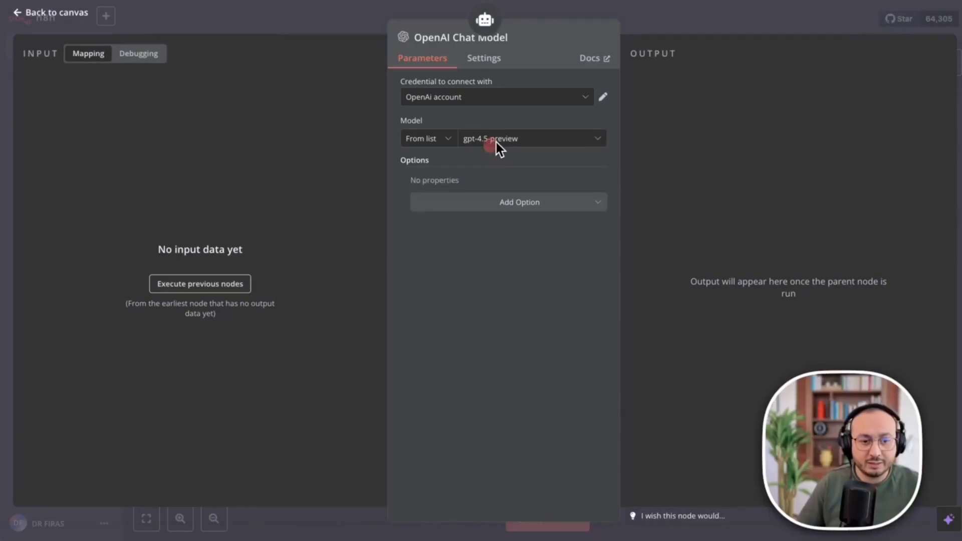
left_click(499, 141)
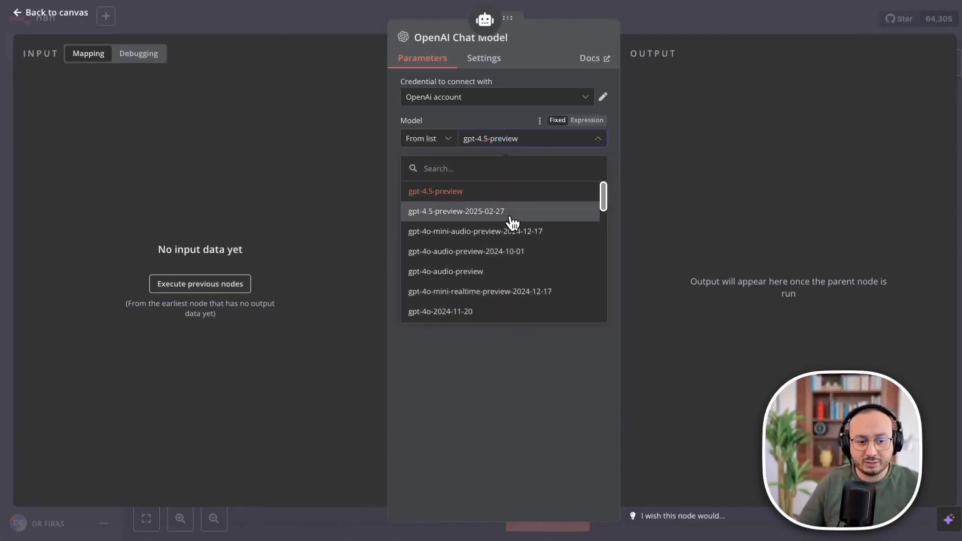
scroll(514, 251, "down", 3)
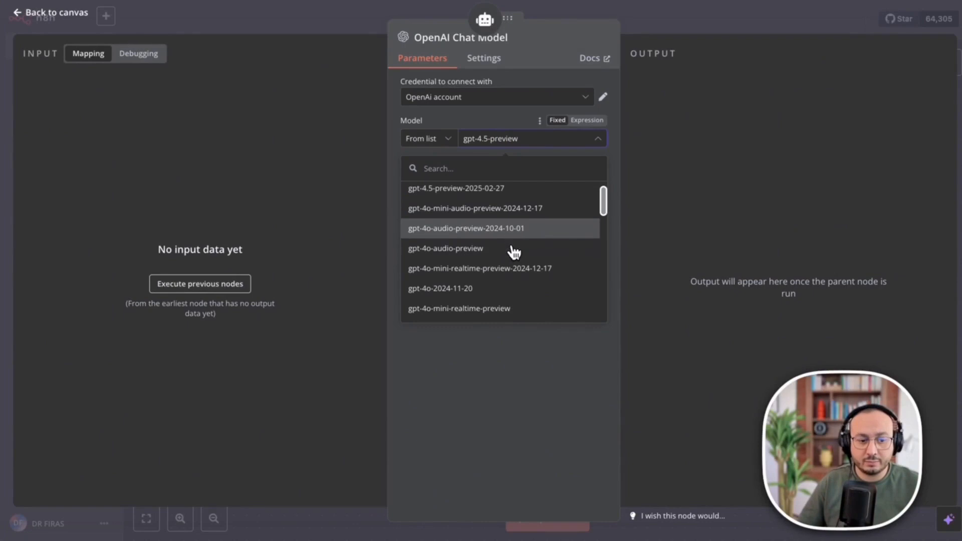
scroll(514, 252, "down", 2)
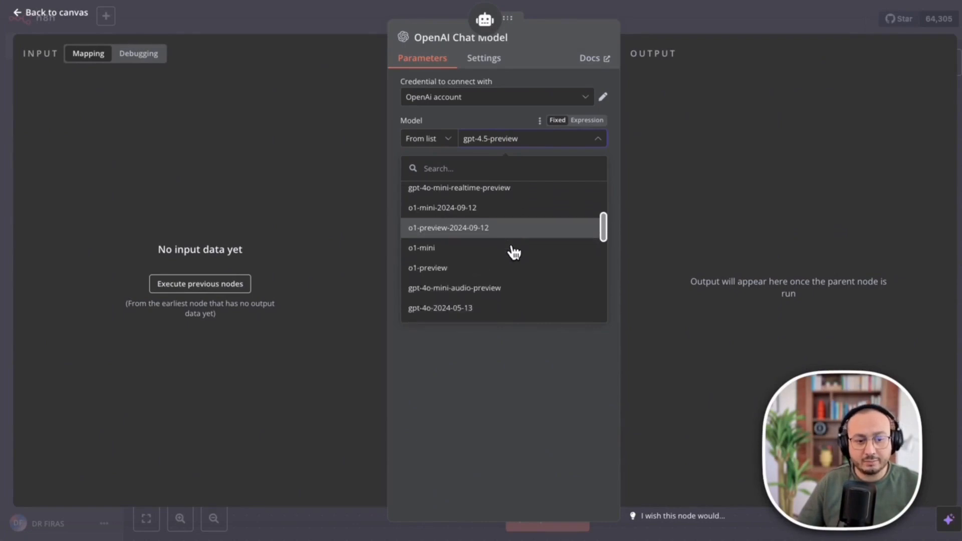
scroll(514, 252, "down", 3)
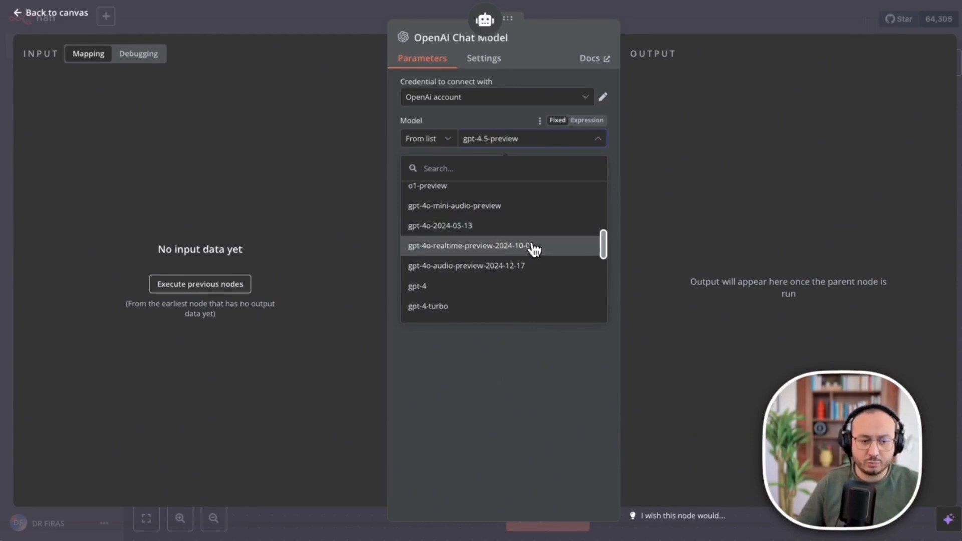
scroll(479, 214, "up", 1)
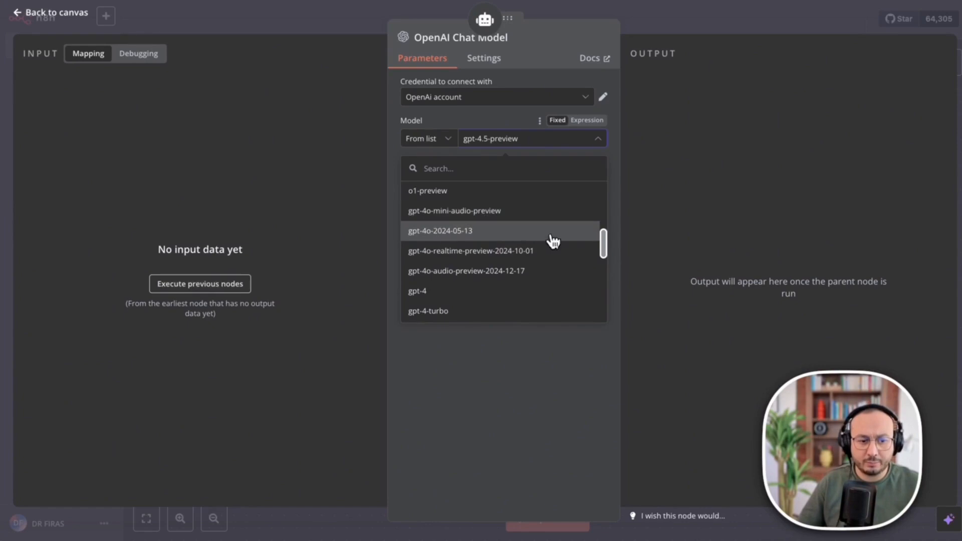
scroll(537, 254, "down", 4)
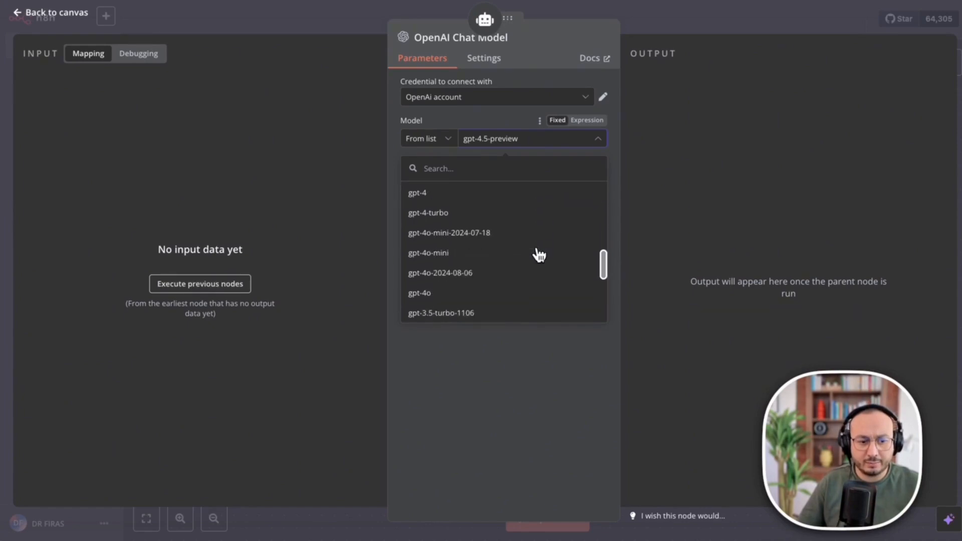
left_click(458, 255)
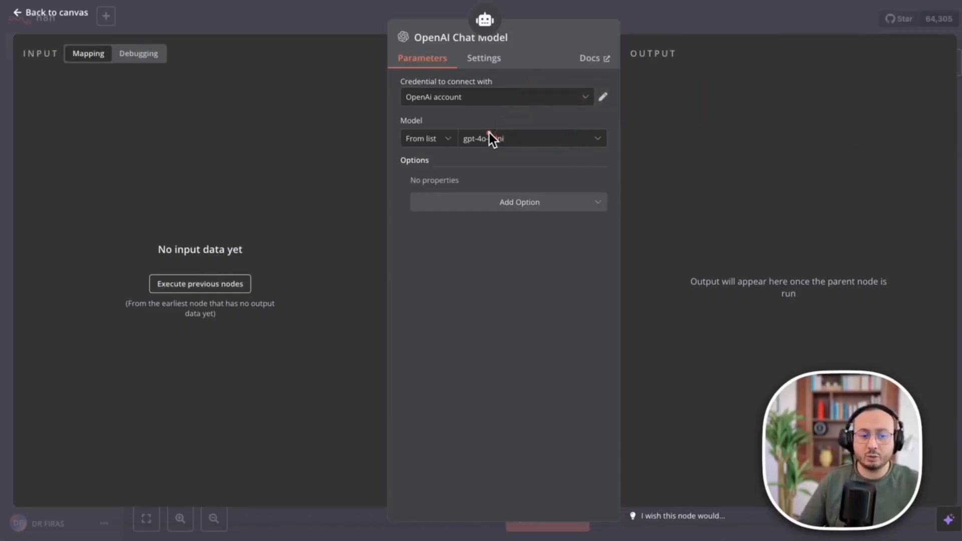
left_click(589, 204)
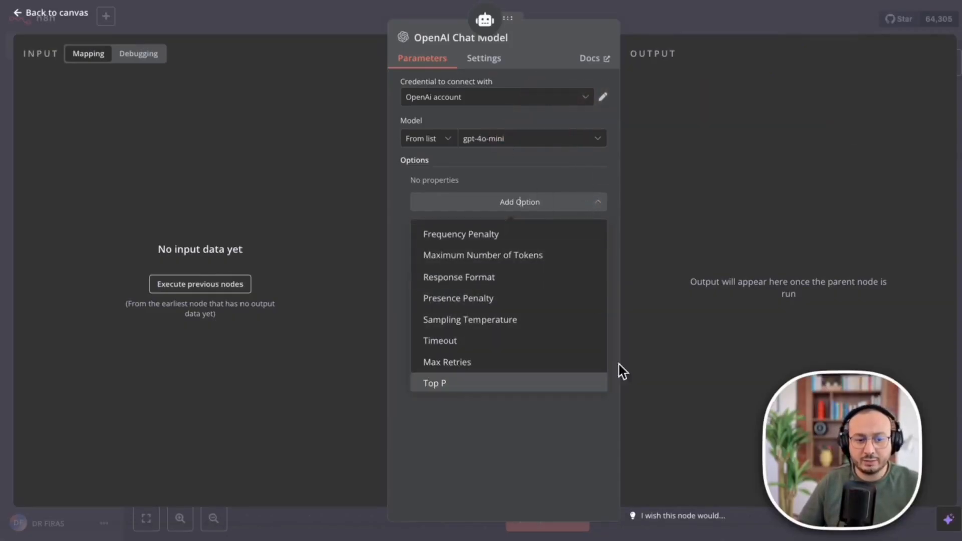
Close the options list, glance at Settings, keep the name 'OpenAI Chat Model', and go to the AI Agent.
left_click(556, 169)
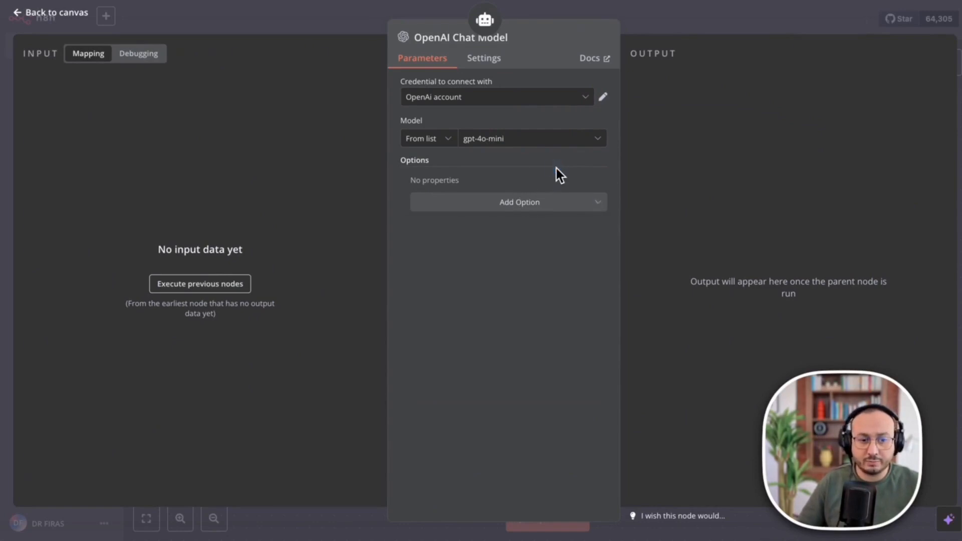
left_click(489, 59)
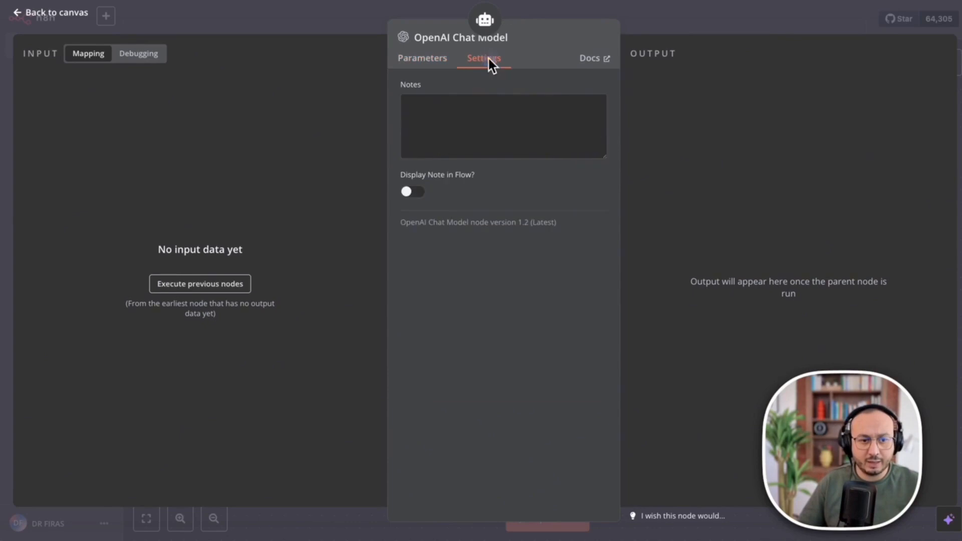
left_click(424, 61)
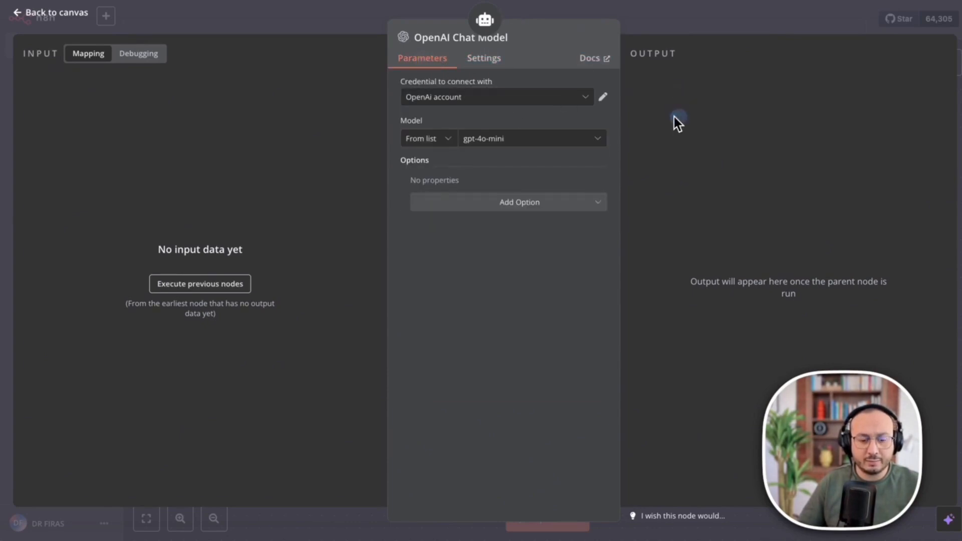
left_click(432, 35)
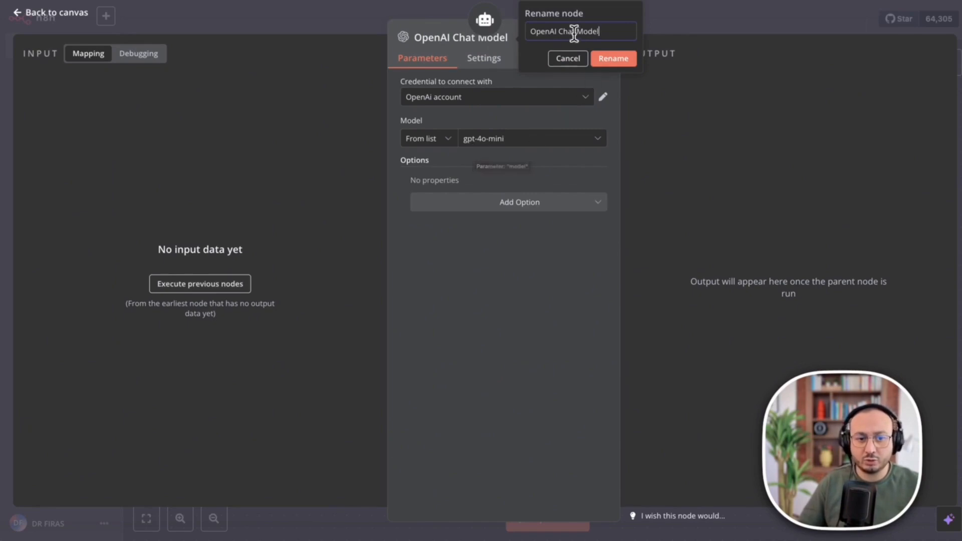
left_click(632, 60)
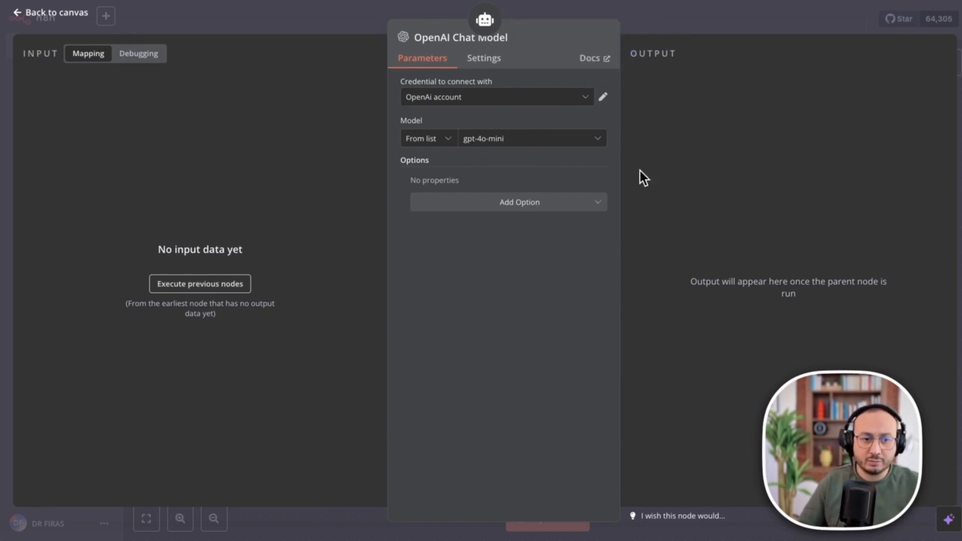
left_click(484, 19)
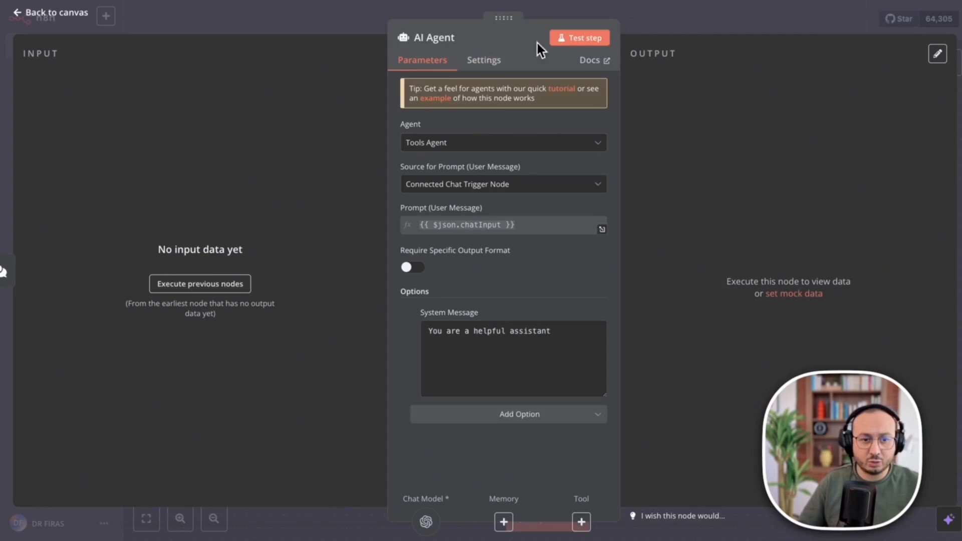
Go back to the canvas and drag the OpenAI Chat Model node off the AI Agent.
left_click(566, 38)
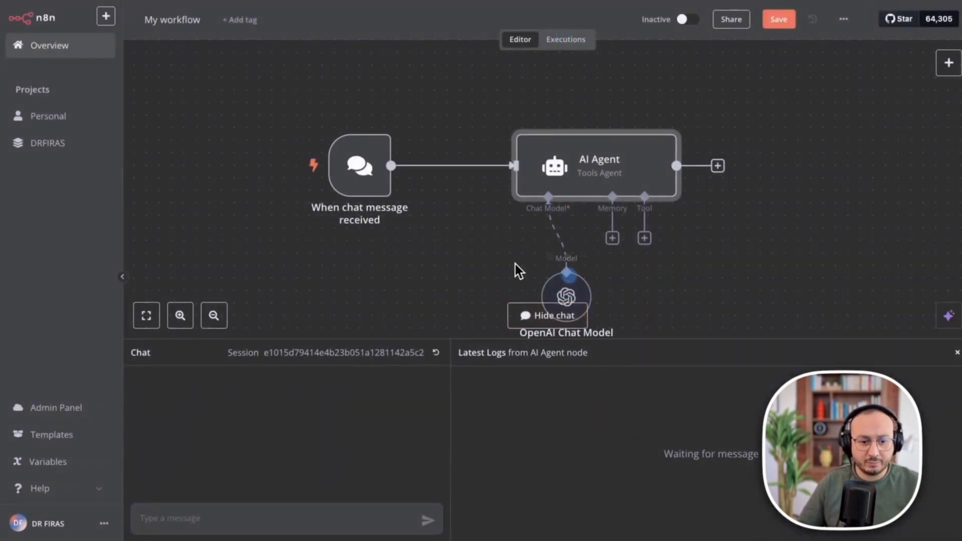
left_click_drag(590, 294, 491, 266)
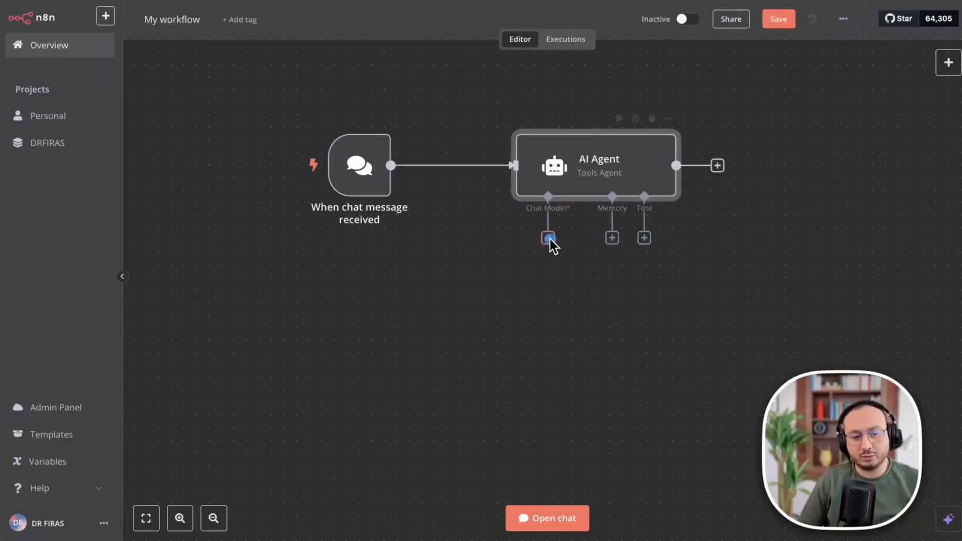
Choose Anthropic Chat Model for the agent and view its list of Claude models.
left_click(548, 238)
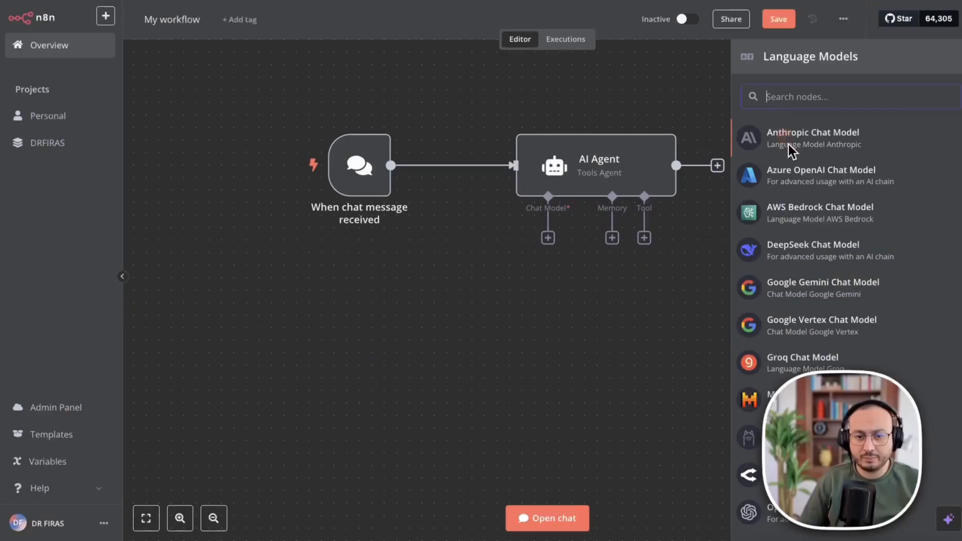
left_click(791, 145)
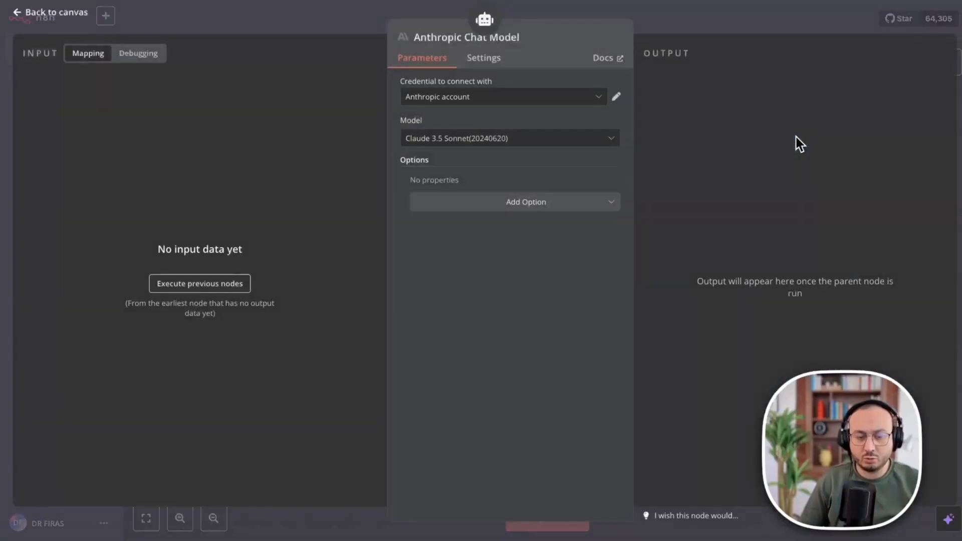
left_click(565, 143)
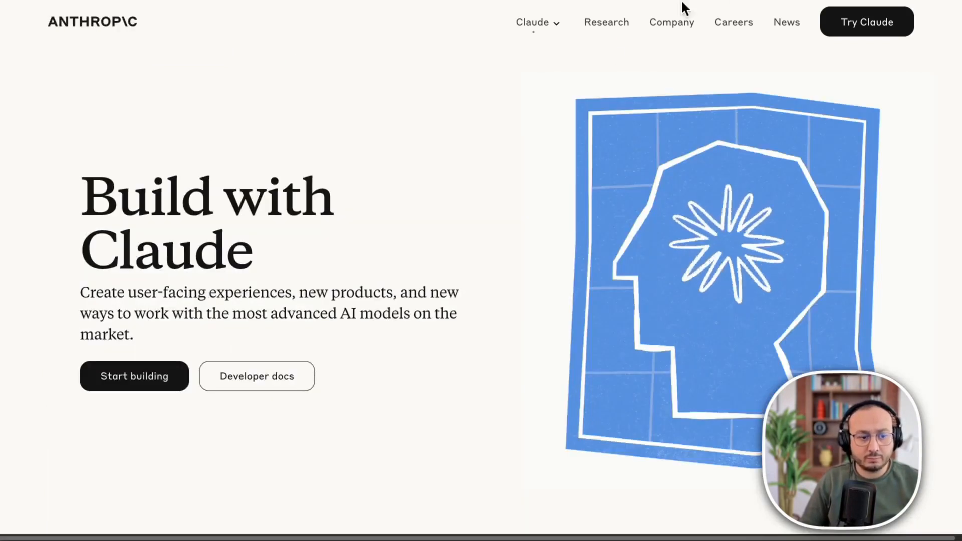
Show the Anthropic Console's API keys list, then start a new key and cancel it.
key("Escape")
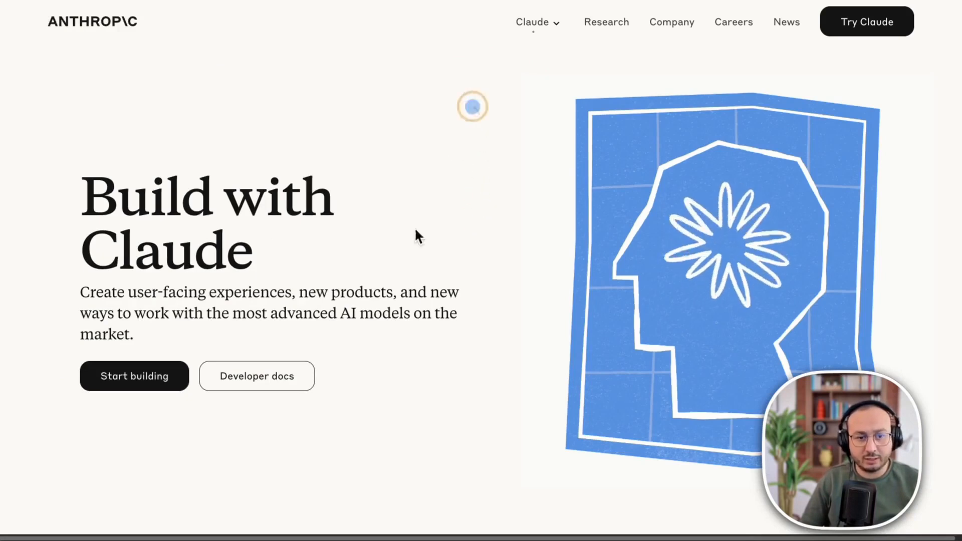
right_click(545, 24)
left_click(524, 103)
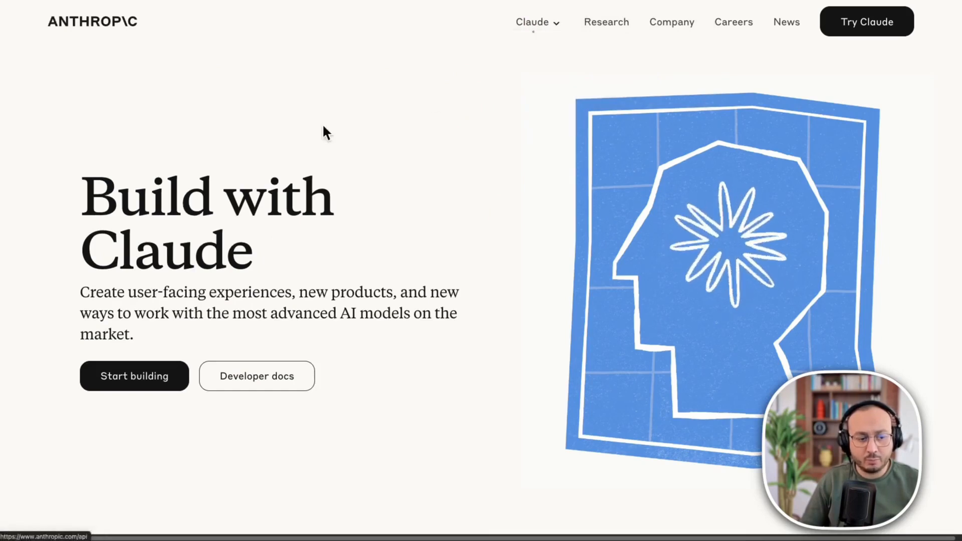
key("ctrl+a")
mouse_move(397, 89)
left_mouse_down()
mouse_move(167, 267)
mouse_move(138, 375)
left_mouse_up()
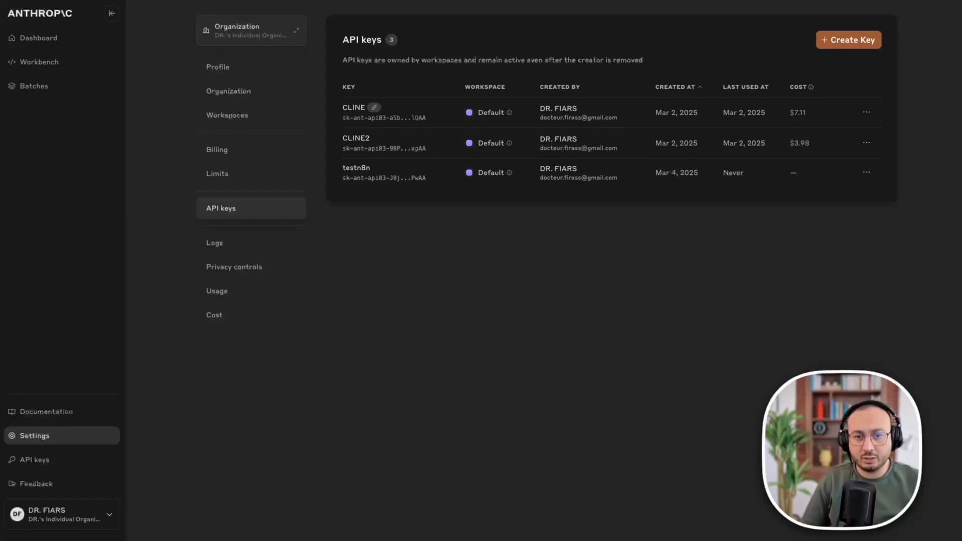
mouse_move(580, 444)
left_mouse_down()
mouse_move(501, 283)
mouse_move(231, 211)
left_mouse_up()
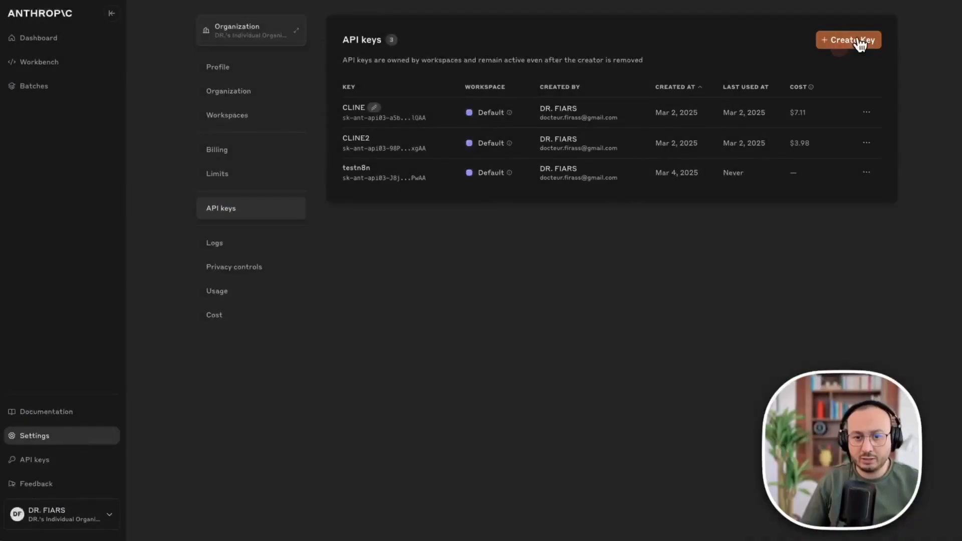
left_click(857, 41)
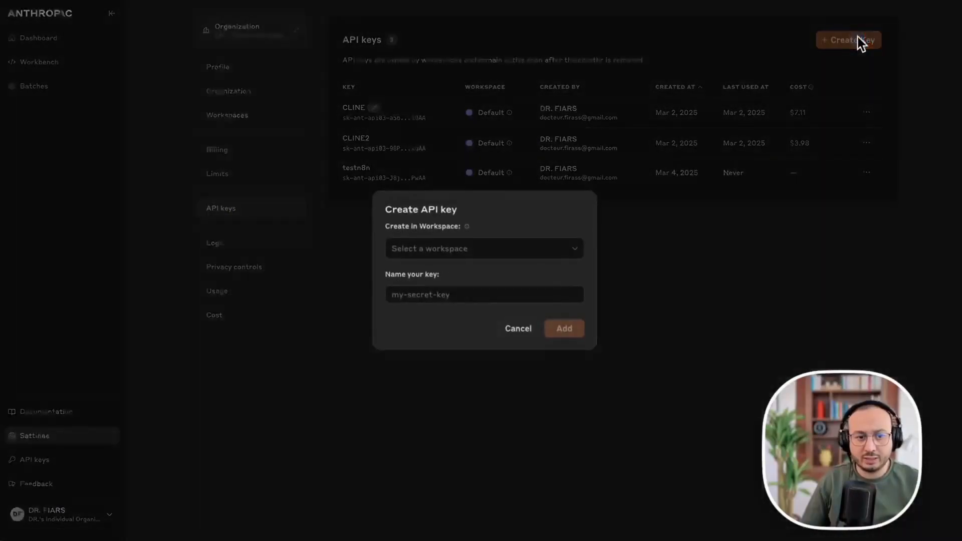
left_click(515, 332)
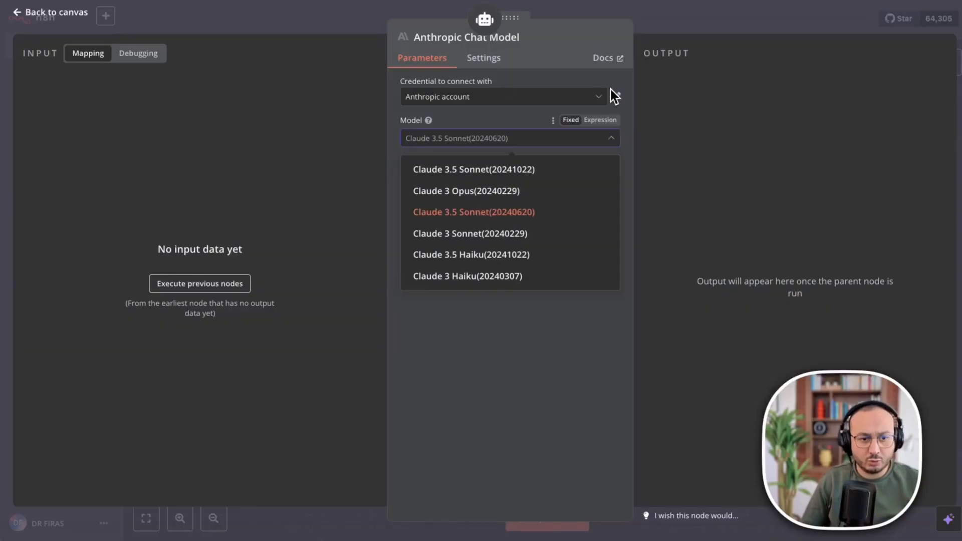
Start a new Anthropic credential, close it unsaved, and return to the AI Agent's parameters.
left_click(601, 102)
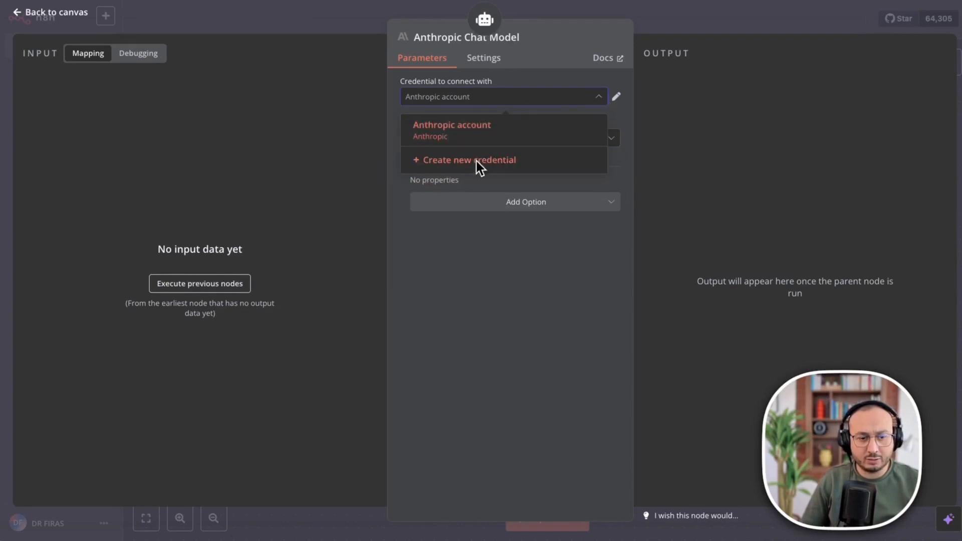
left_click(462, 128)
left_click(457, 94)
left_click(445, 158)
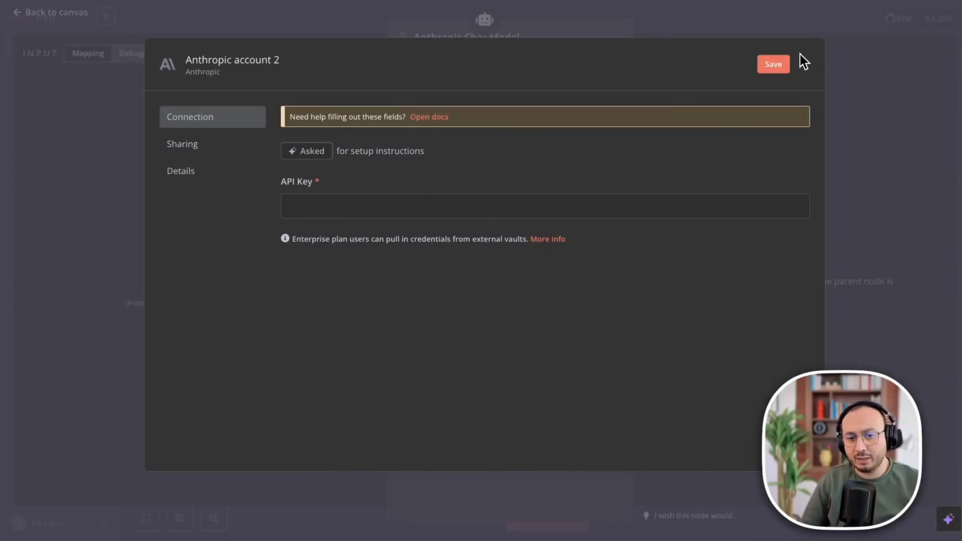
left_click(802, 65)
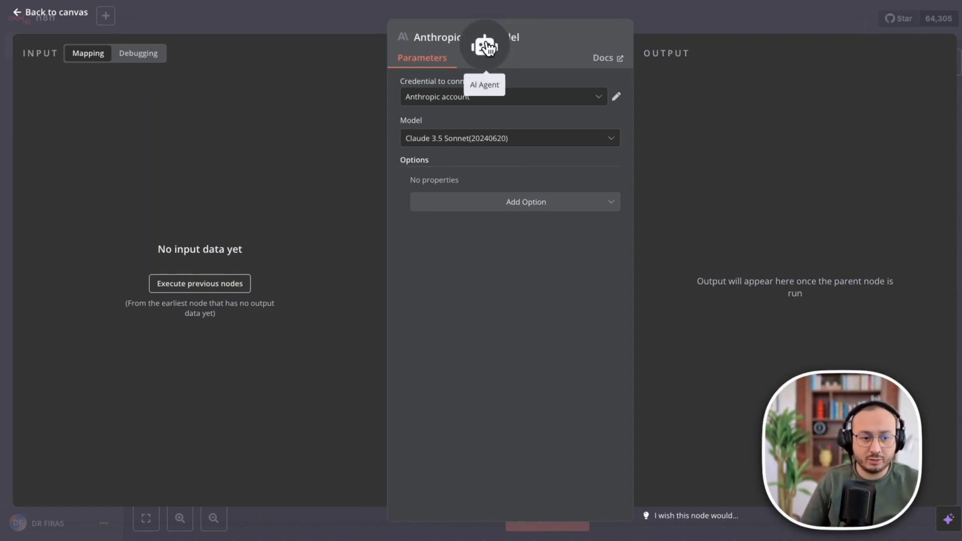
left_click(486, 44)
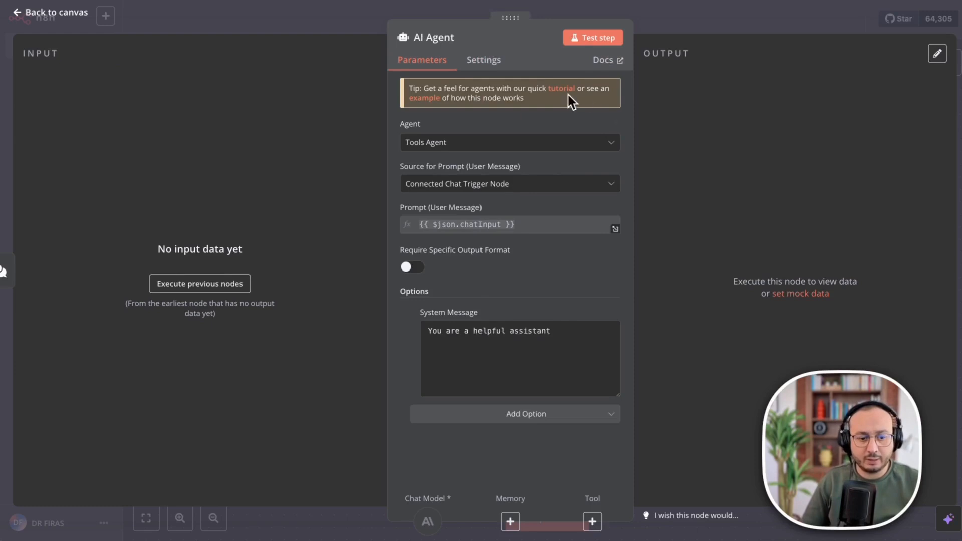
Add a DeepSeek Chat Model under the AI Agent and begin creating a DeepSeek credential.
left_click(581, 38)
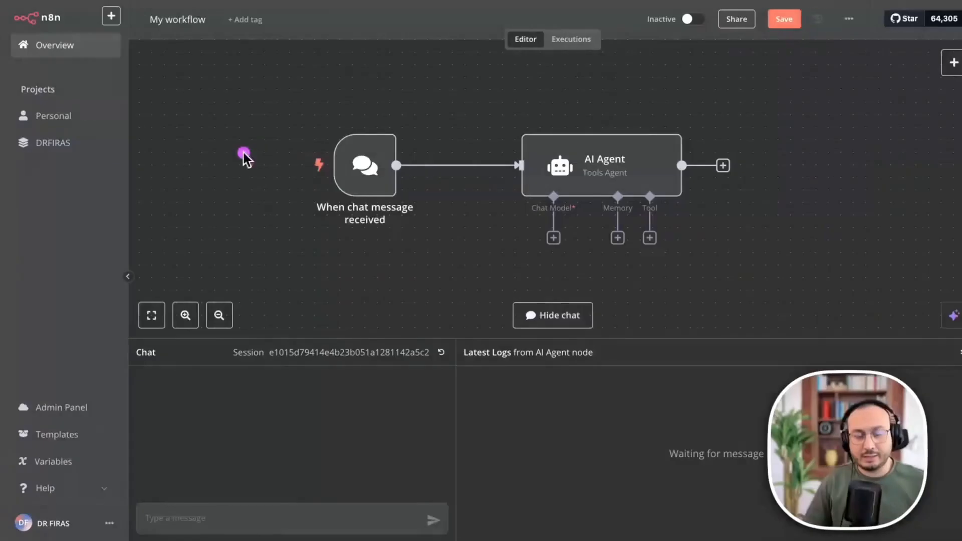
right_click(546, 236)
left_click(539, 223)
left_click(548, 237)
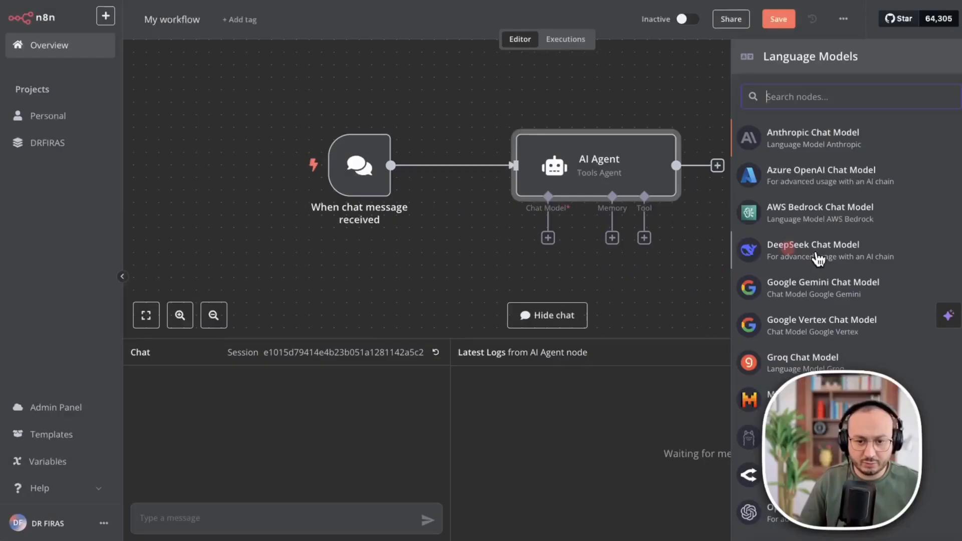
left_click(817, 258)
left_click(478, 95)
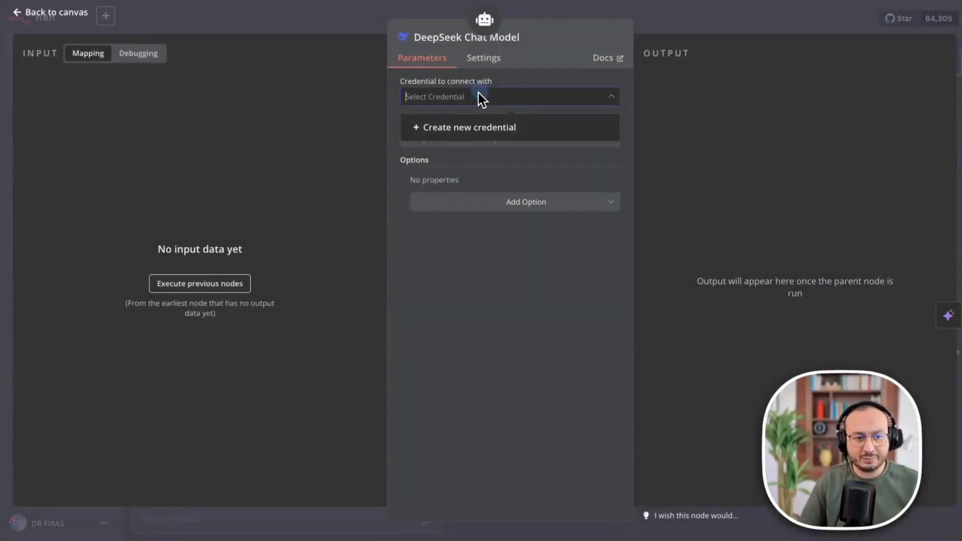
left_click(464, 125)
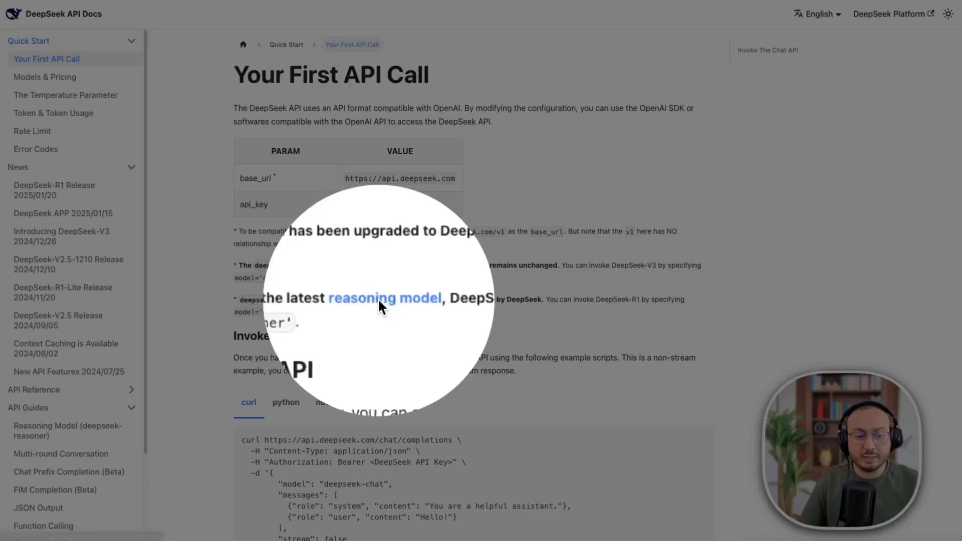
Follow the reasoning model link from DeepSeek's 'Your First API Call' guide.
left_click(378, 300)
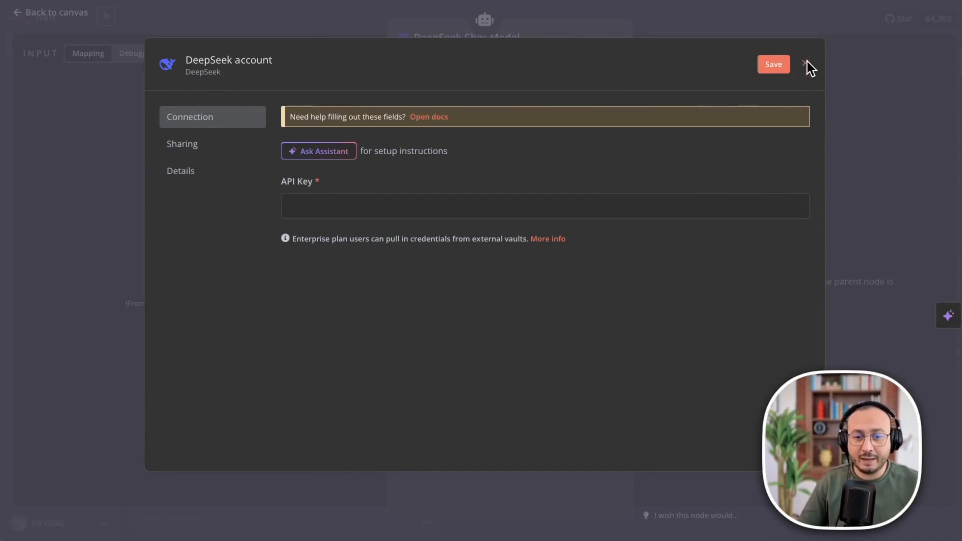
Close the DeepSeek credential form unsaved and return from the AI Agent to the canvas.
left_click(804, 63)
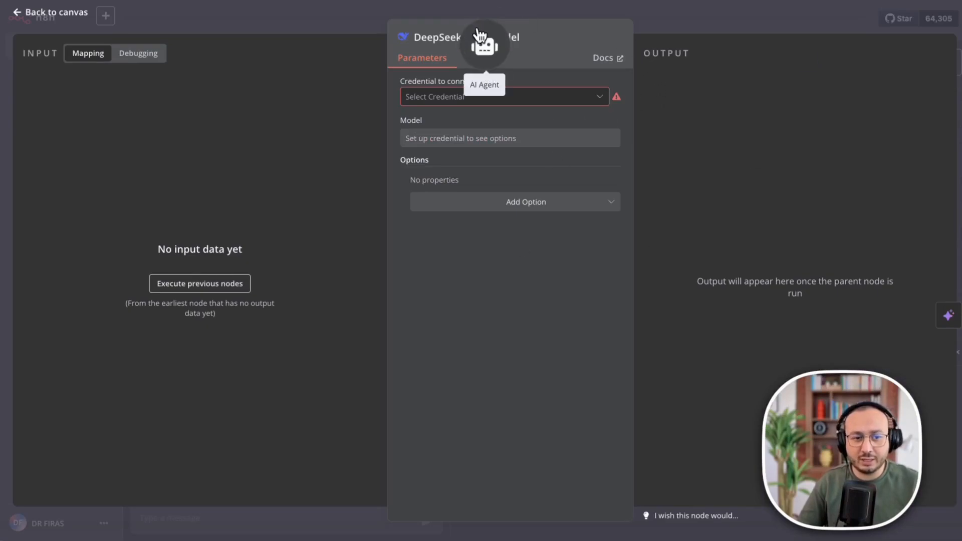
left_click(477, 34)
key("Escape")
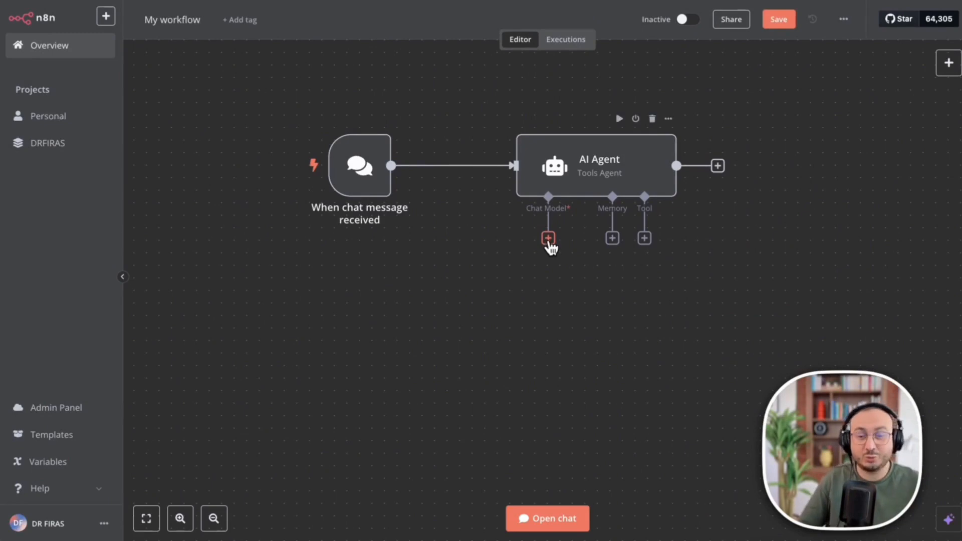
Pick OpenRouter Chat Model from the Language Models list as the AI Agent's chat model.
left_click(548, 239)
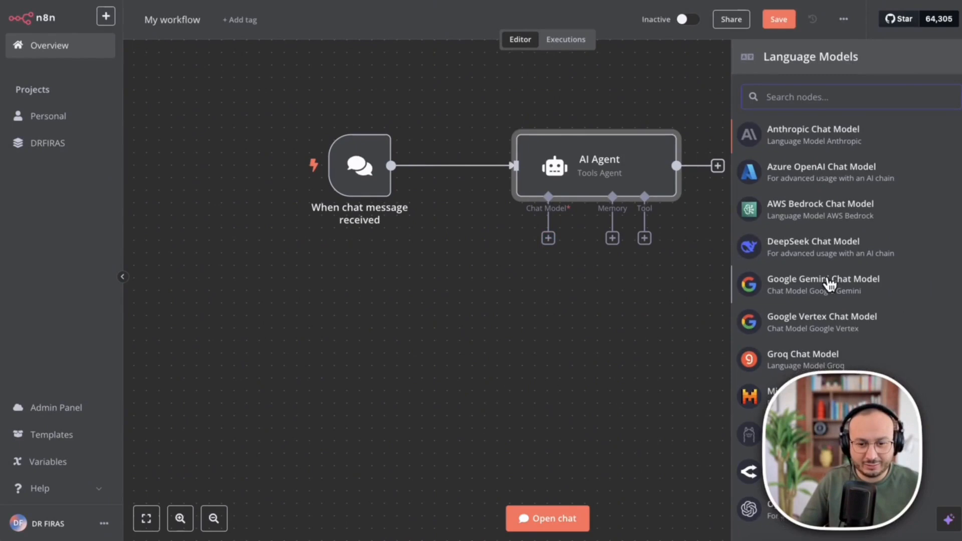
scroll(832, 286, "down", 1)
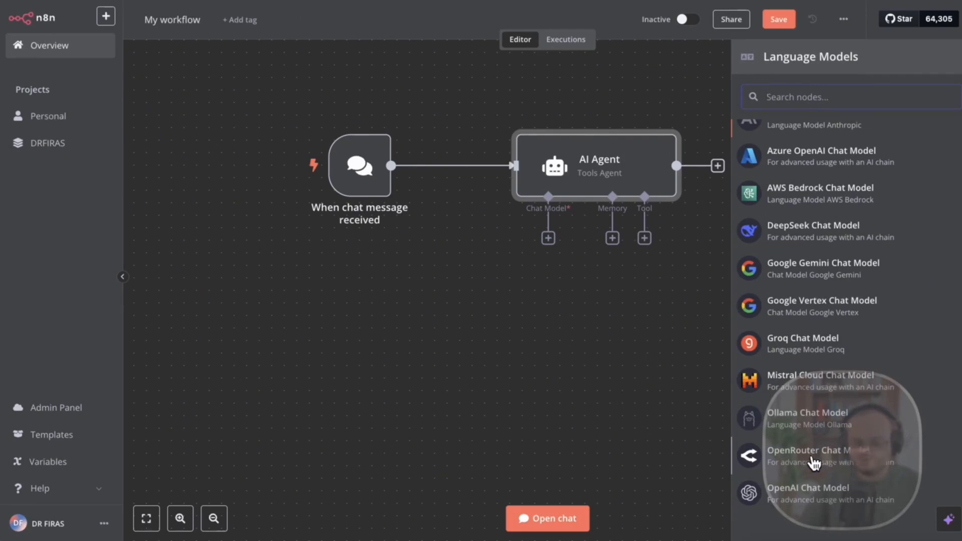
left_click(836, 453)
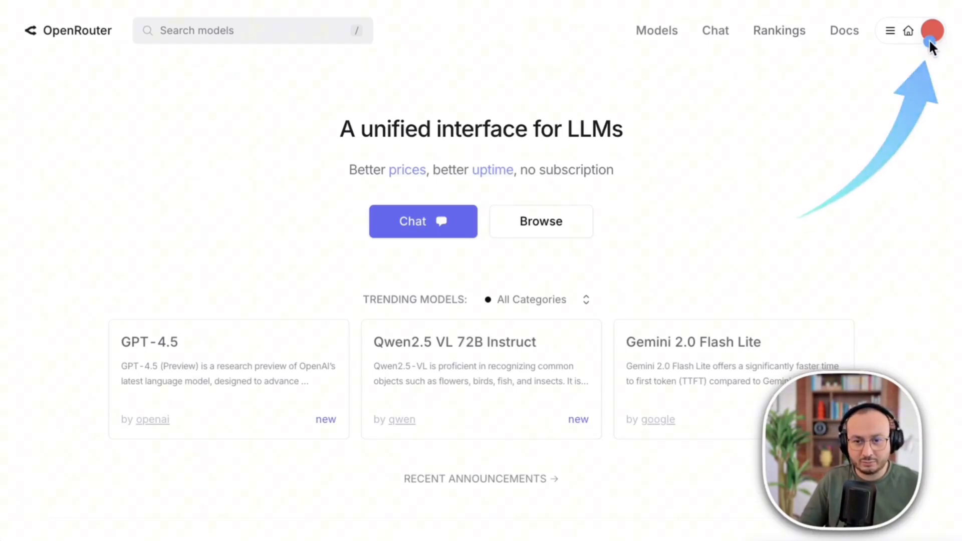
Browse OpenRouter's models listing and filter it by 'free'.
left_click(652, 31)
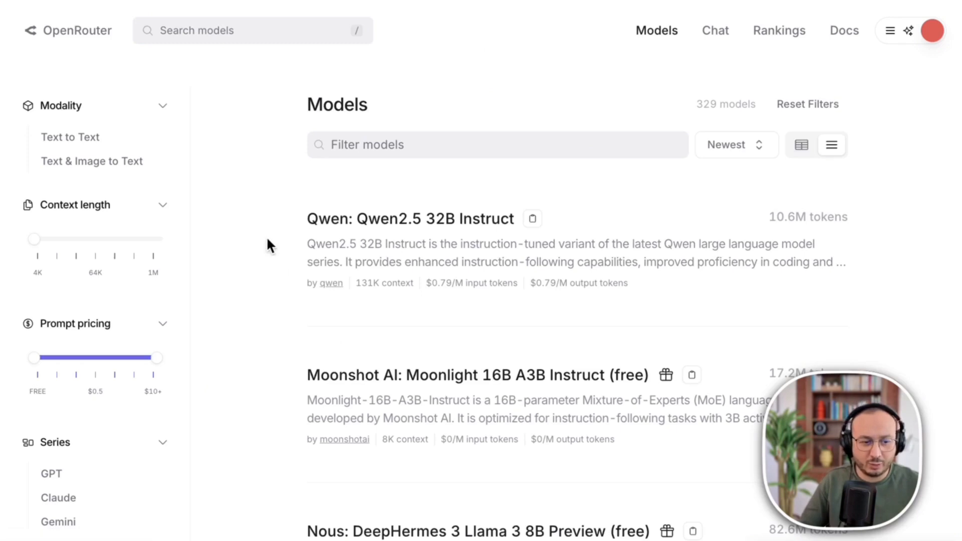
scroll(271, 239, "down", 6)
scroll(254, 246, "down", 6)
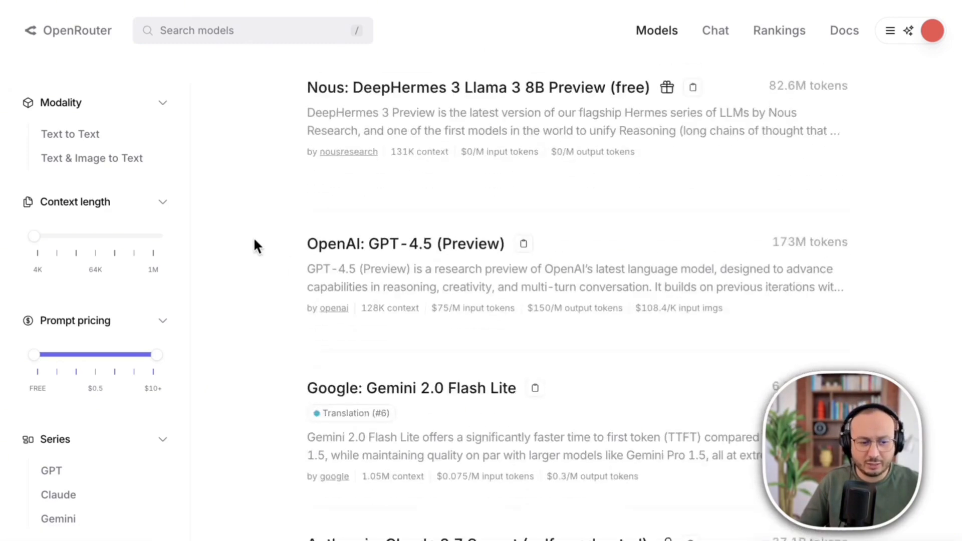
scroll(254, 241, "down", 5)
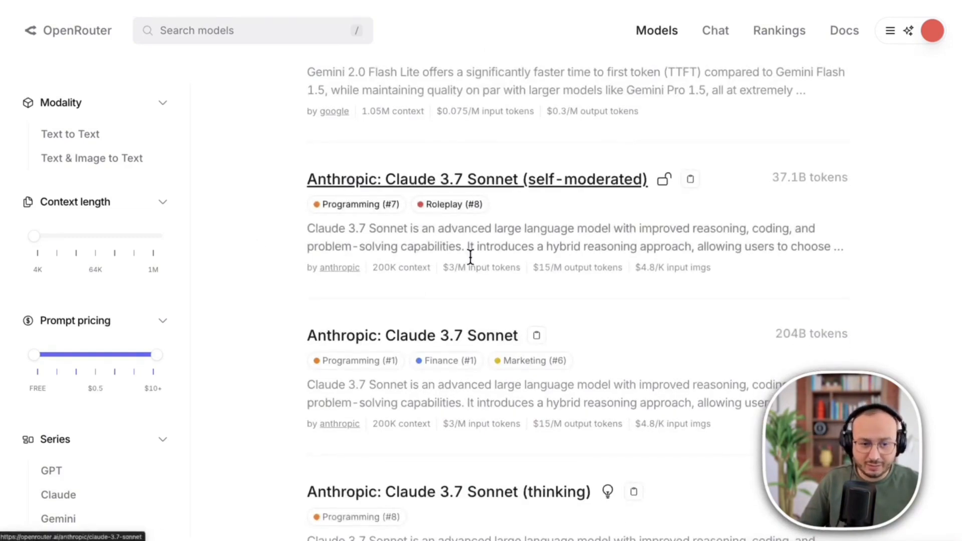
scroll(563, 235, "up", 8)
scroll(566, 225, "up", 8)
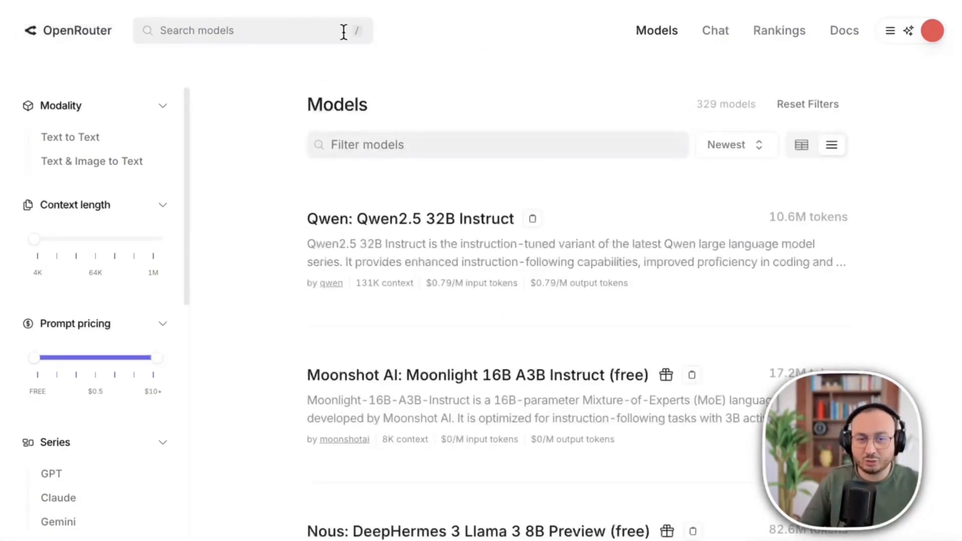
left_click(381, 144)
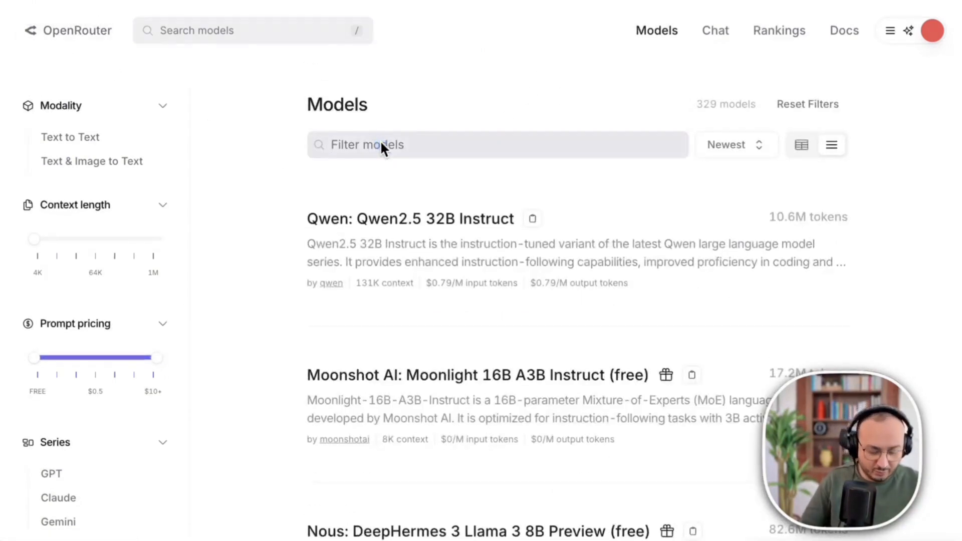
type("free")
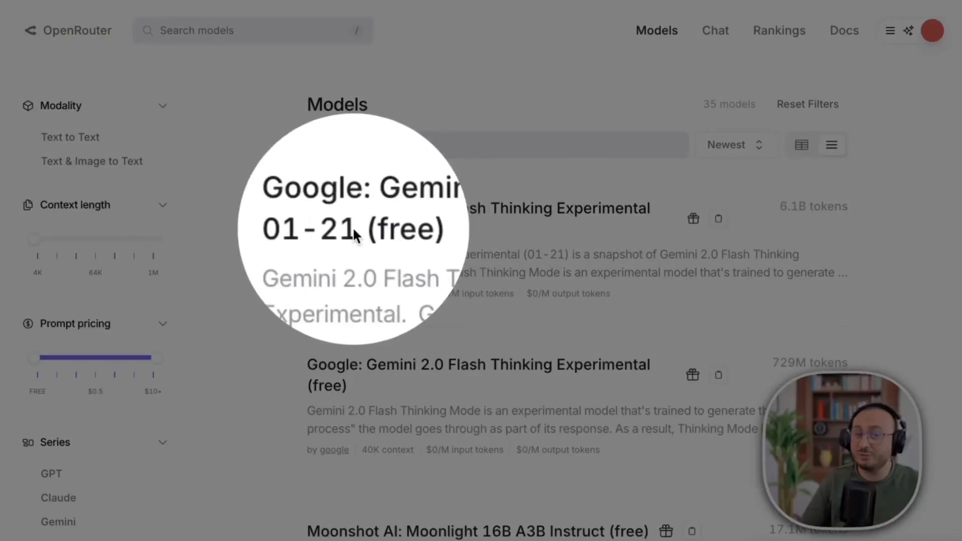
View the Gemini 2.0 Flash Thinking Experimental model, then go to the account's API Keys page.
left_click(354, 230)
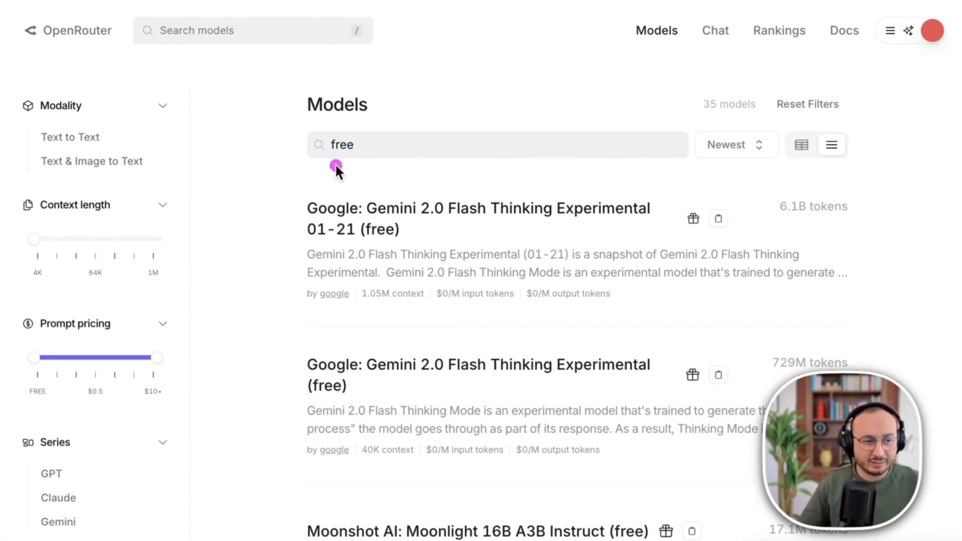
left_click(891, 31)
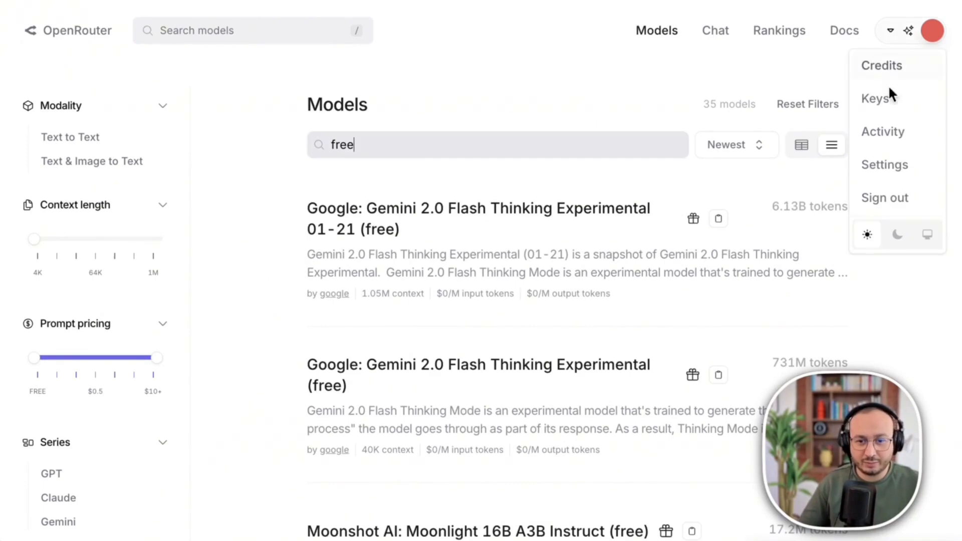
left_click(876, 98)
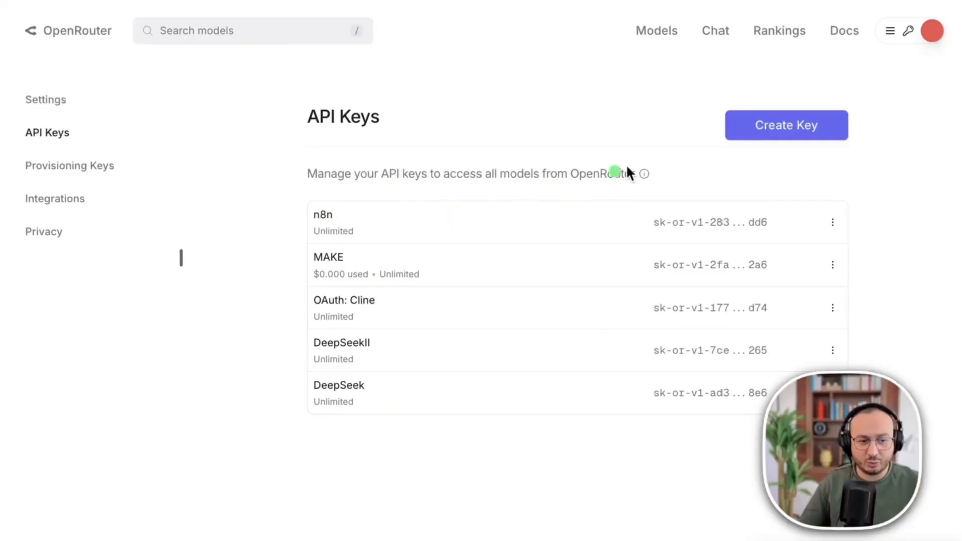
Create an OpenRouter API key named 'test' and copy it.
left_click(807, 124)
left_click(379, 245)
type("testn8n")
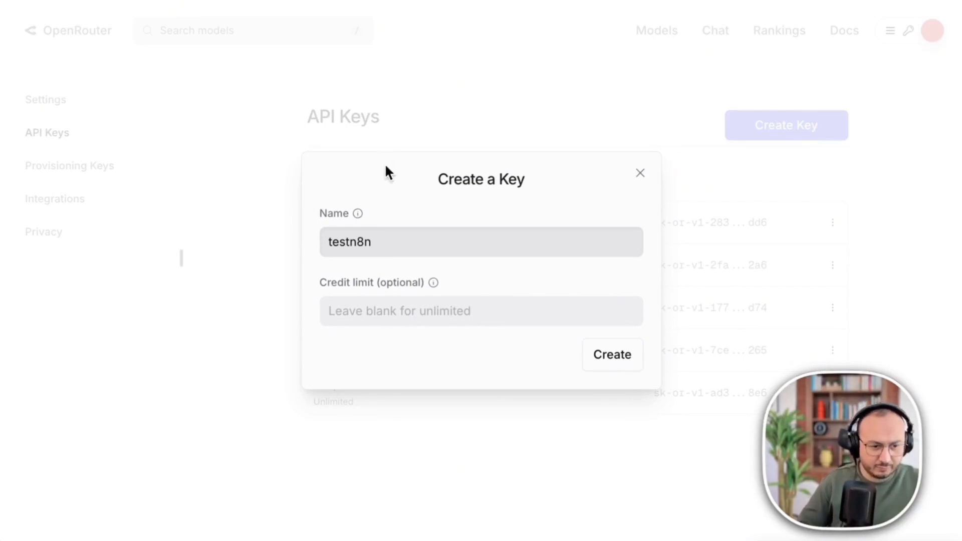
left_click(605, 353)
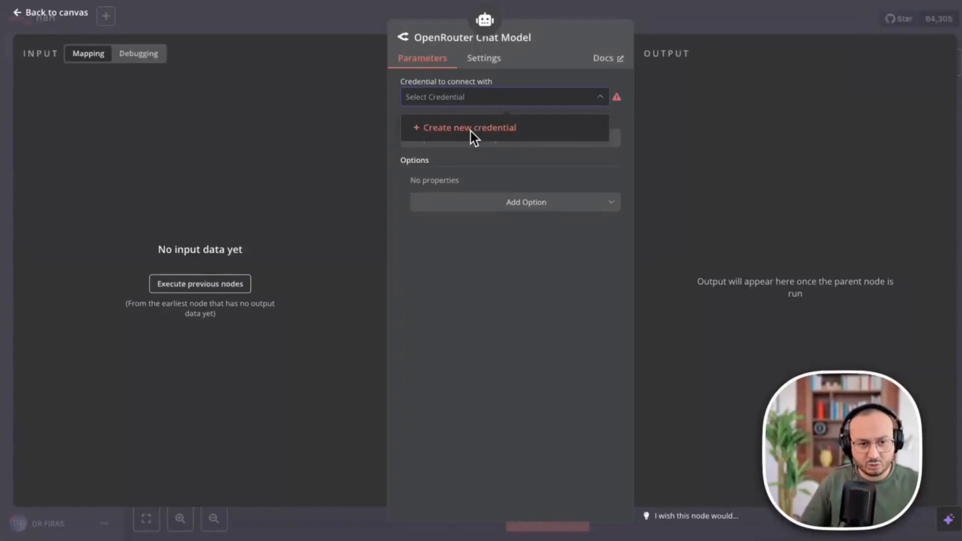
left_click(471, 132)
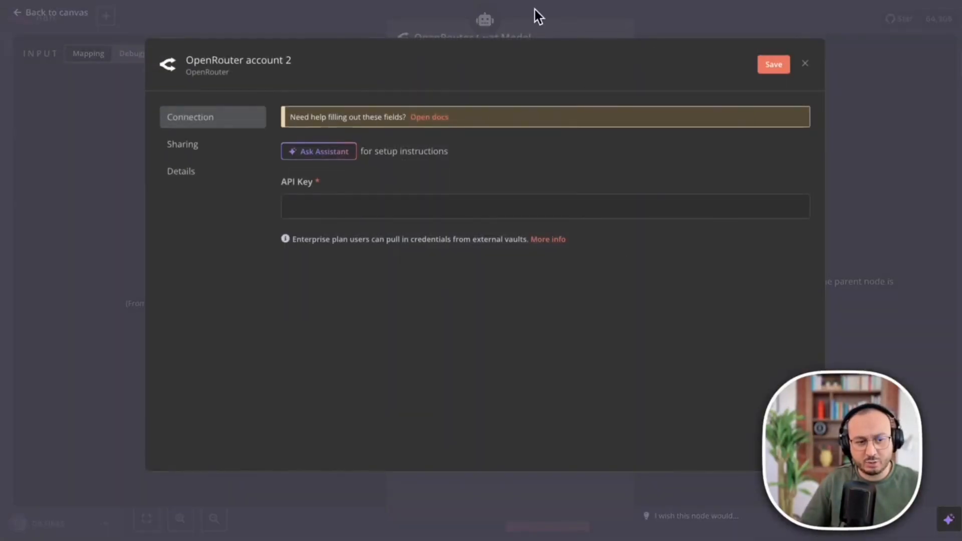
Paste the copied key into the new 'OpenRouter account 2' credential and close the saved dialog.
mouse_move(671, 14)
left_mouse_down()
mouse_move(643, 7)
mouse_move(332, 157)
mouse_move(306, 206)
left_mouse_up()
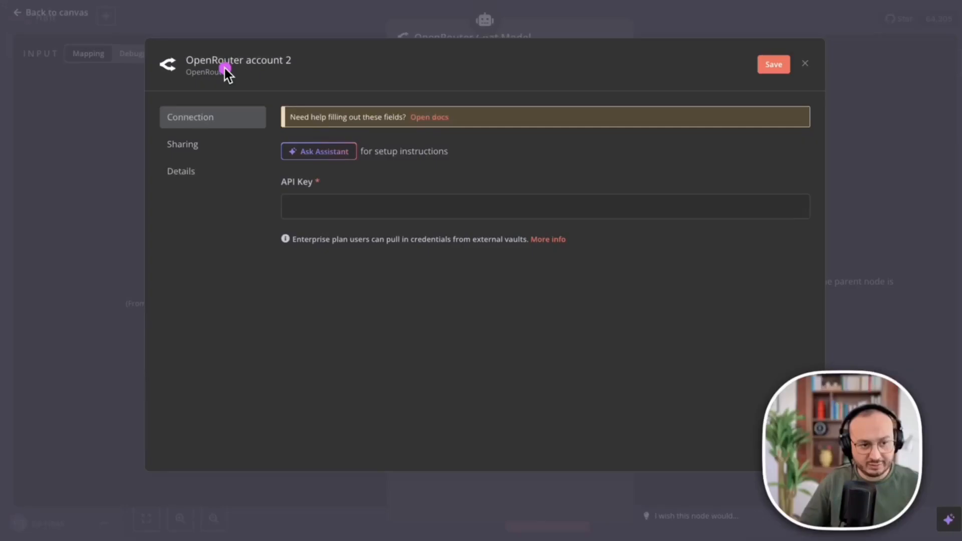
key("ctrl+v")
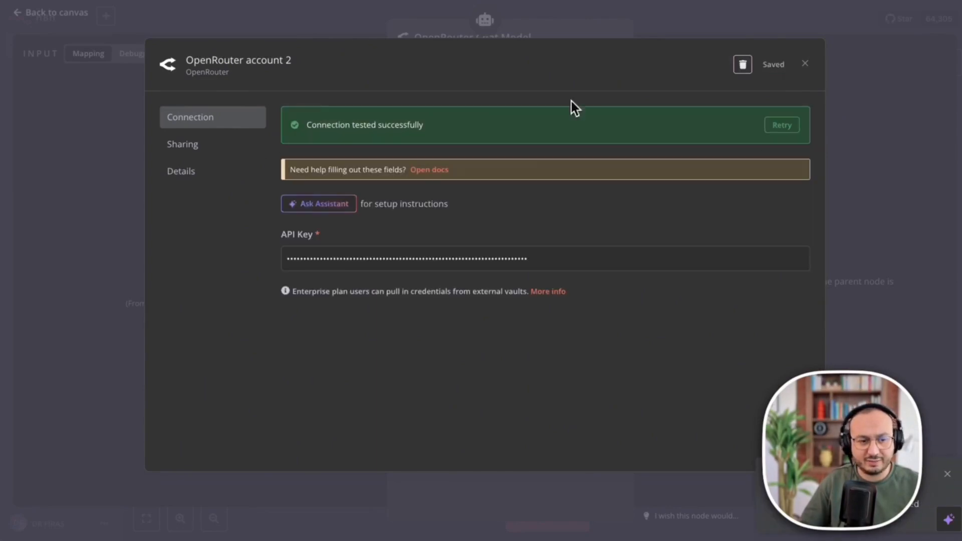
left_click(805, 64)
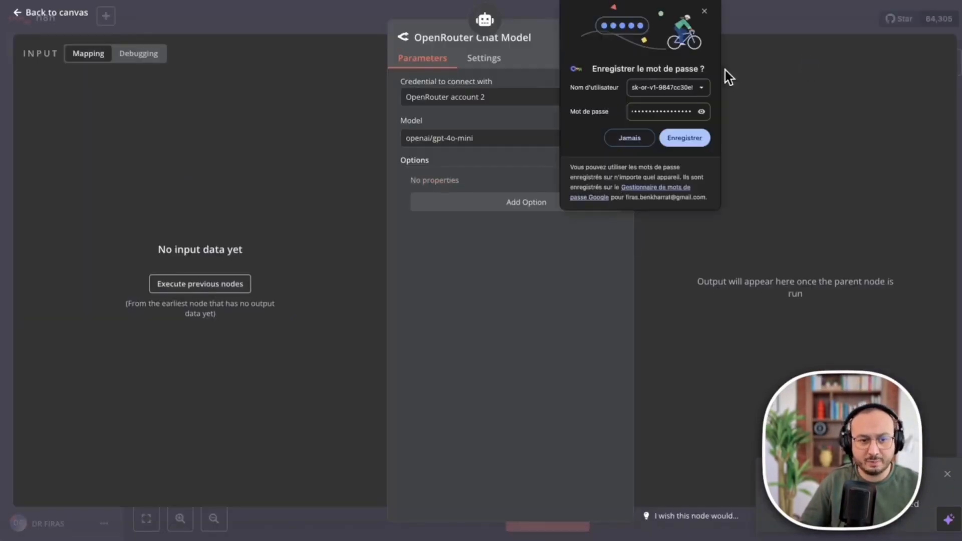
left_click(704, 10)
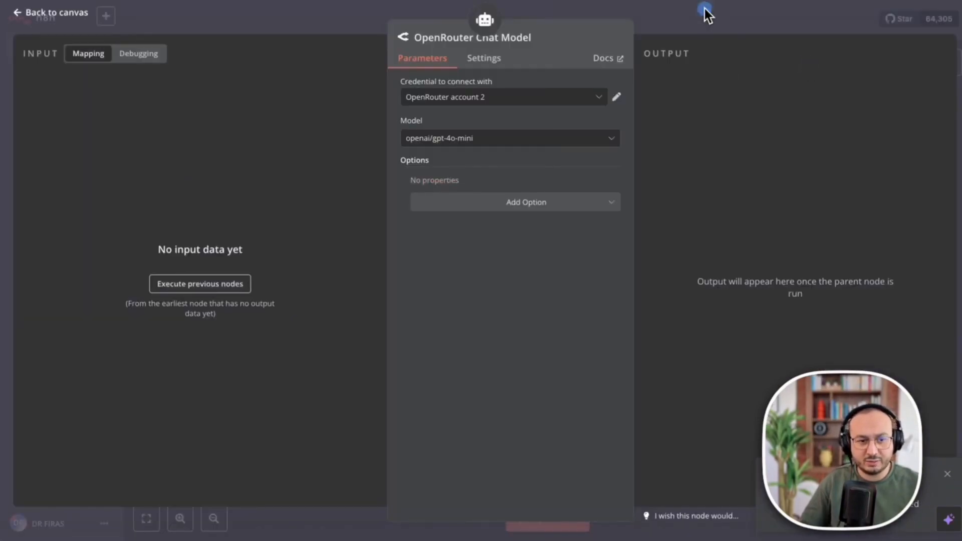
Scroll the OpenRouter model list and search 'fre', keeping openai/gpt-4o-mini selected.
left_click(533, 145)
scroll(550, 234, "down", 10)
scroll(549, 234, "down", 15)
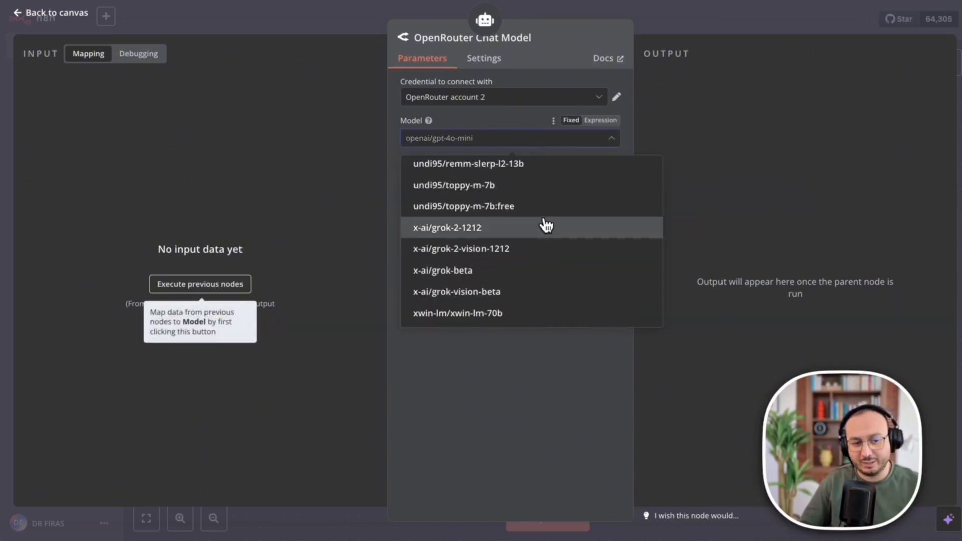
scroll(501, 220, "up", 15)
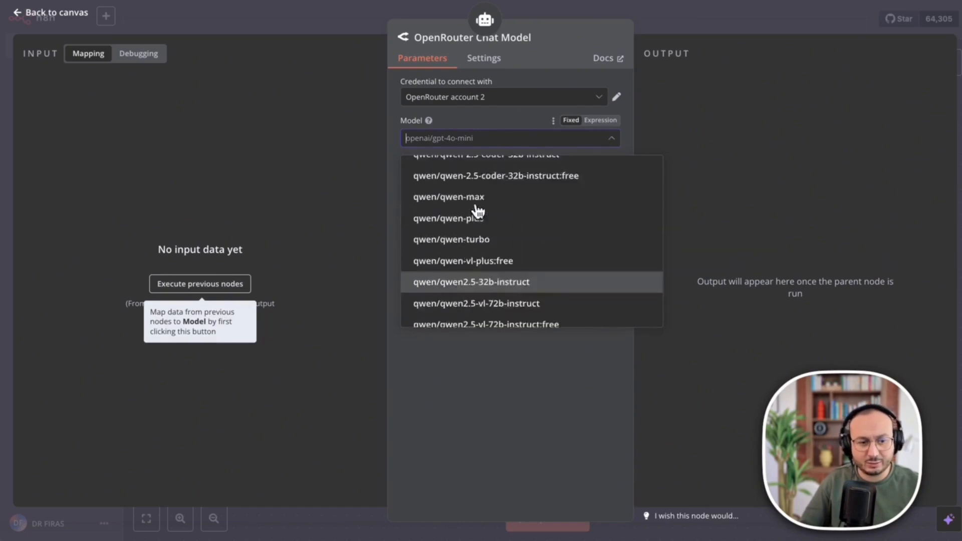
left_click(446, 138)
left_click(476, 135)
type("free")
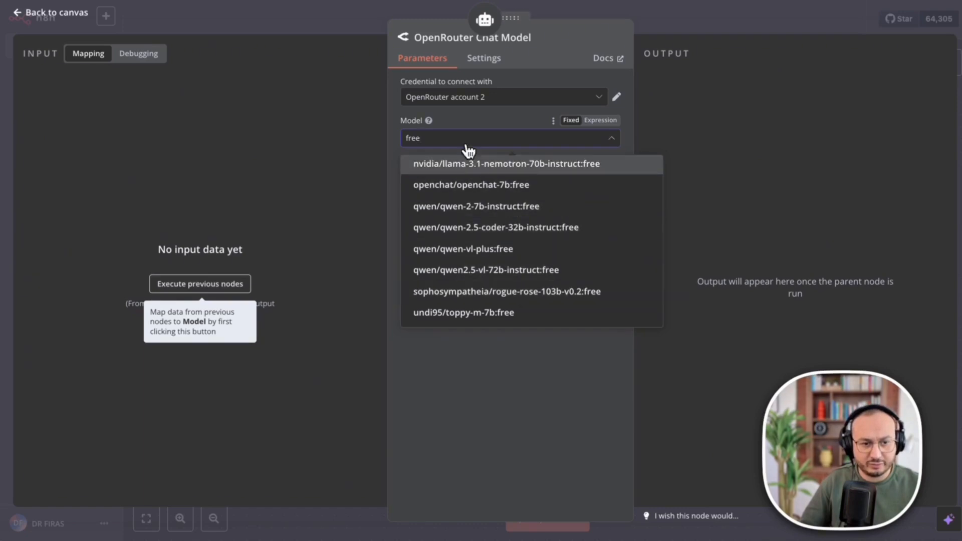
left_click(406, 136)
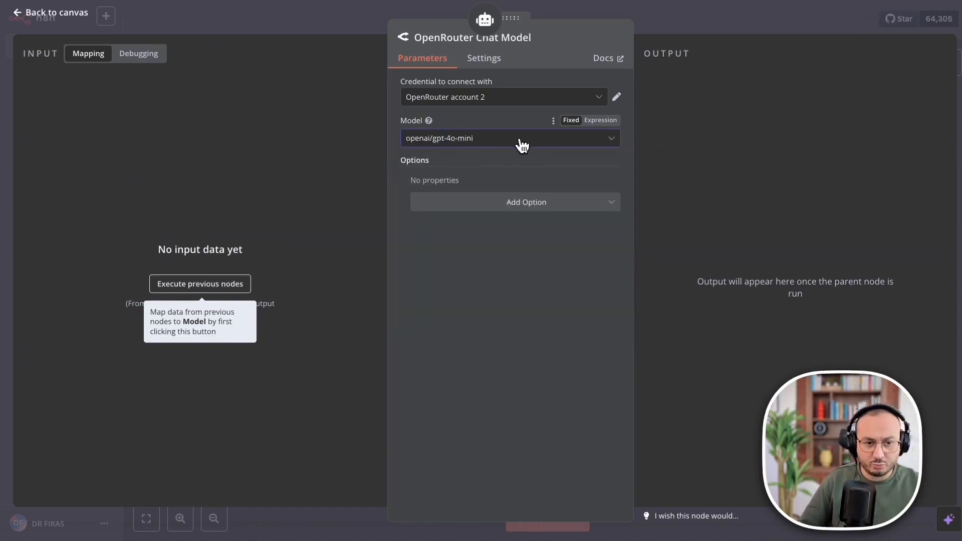
Filter the model list by 'gpt' and scroll through the GPT models.
left_click(496, 137)
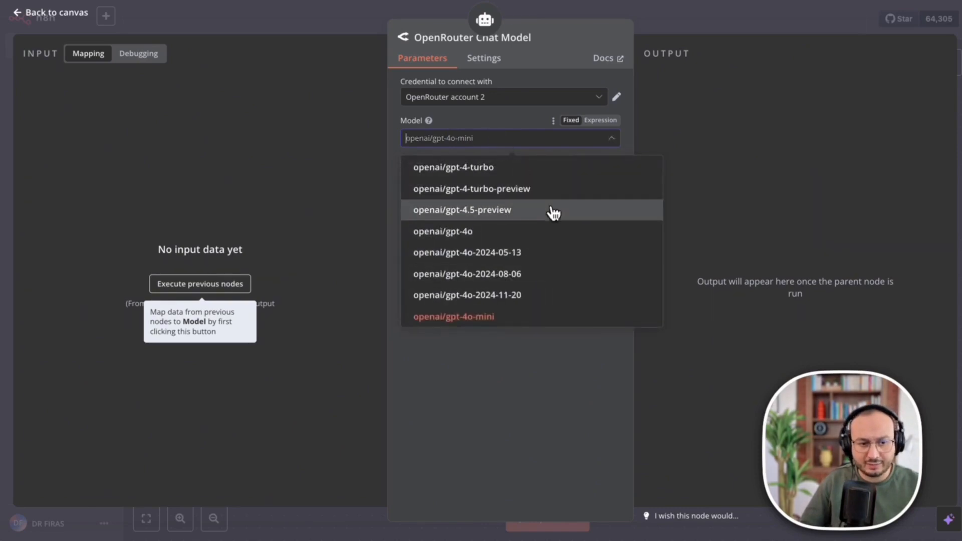
scroll(551, 210, "up", 1)
scroll(568, 230, "up", 5)
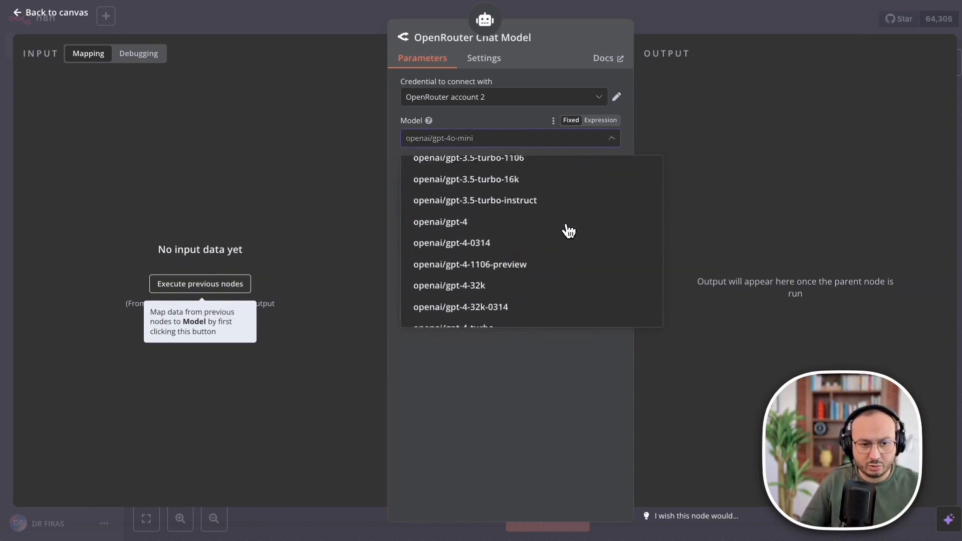
scroll(568, 230, "up", 5)
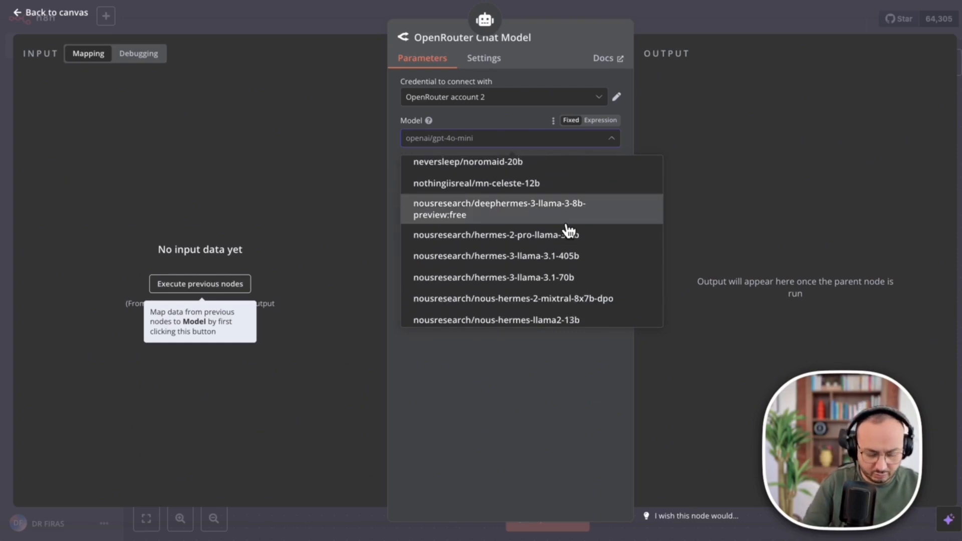
type("gpt")
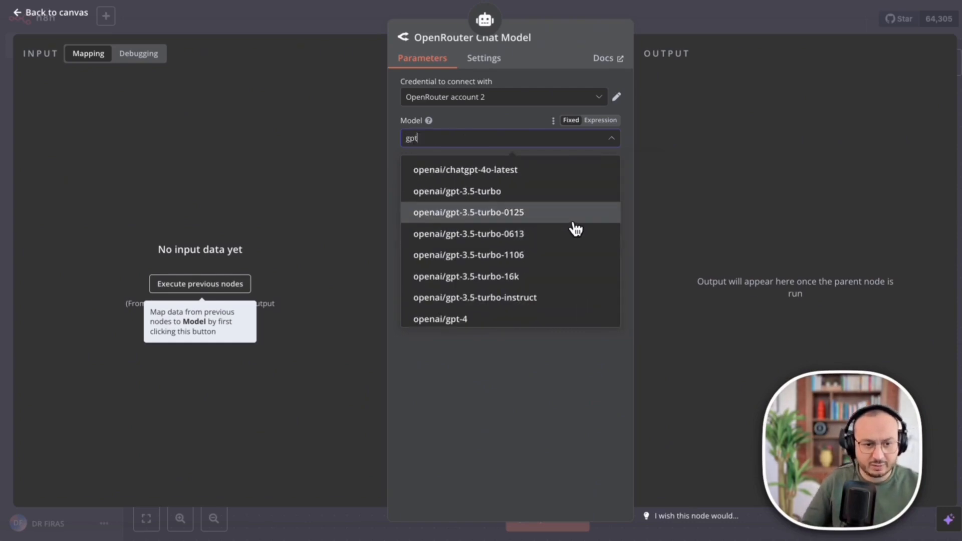
scroll(575, 228, "down", 5)
scroll(574, 228, "down", 3)
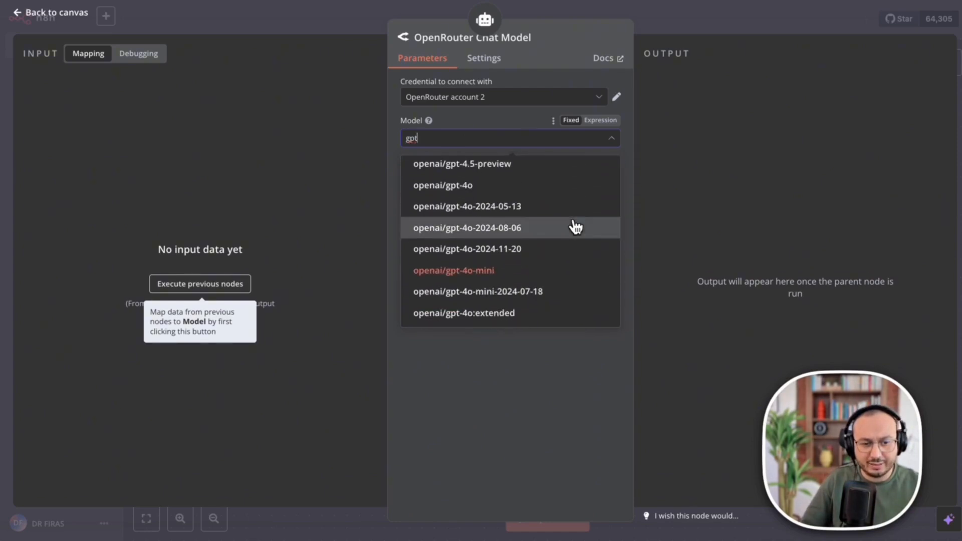
scroll(522, 232, "up", 8)
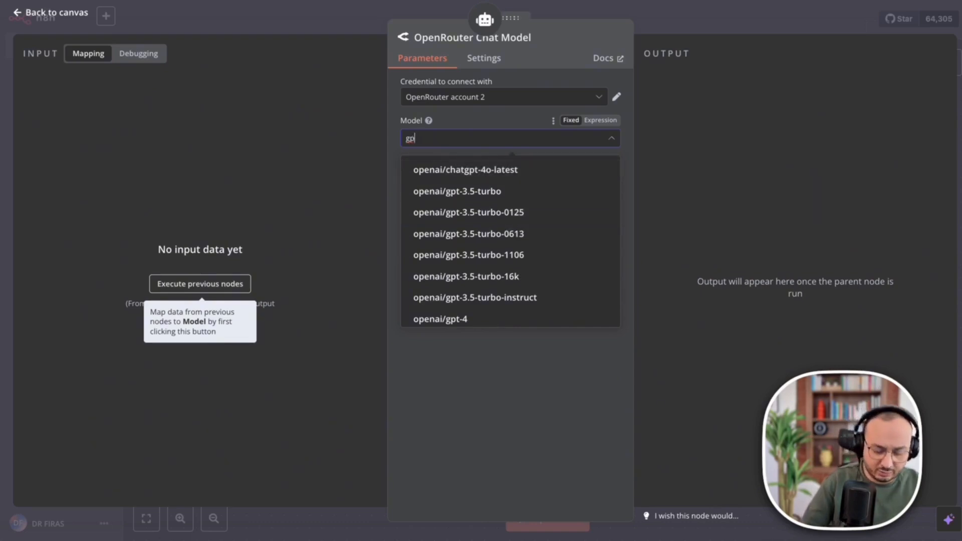
Search the model list for 'claude', then for 'deepsee' to show DeepSeek models.
key("BackSpace")
key("BackSpace")
key("BackSpace")
type("claude")
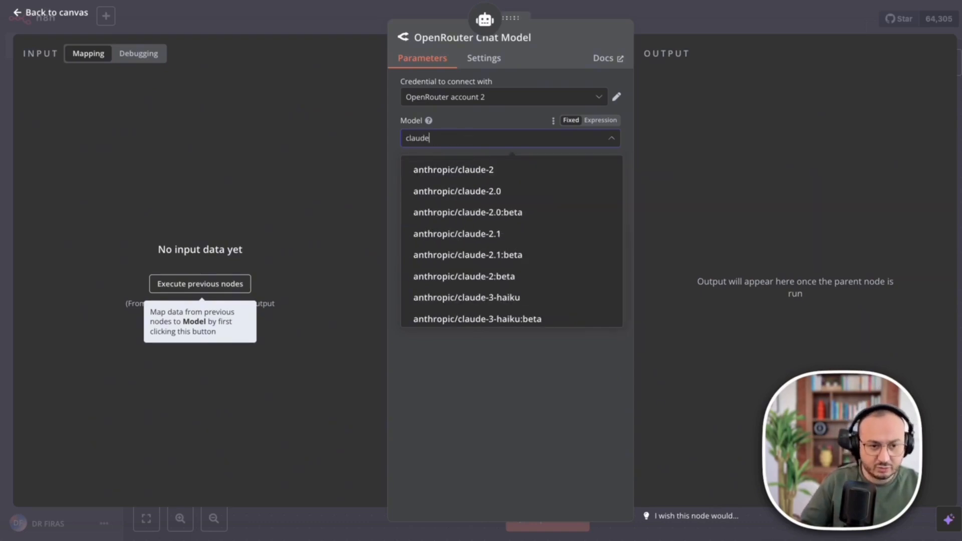
scroll(558, 227, "down", 3)
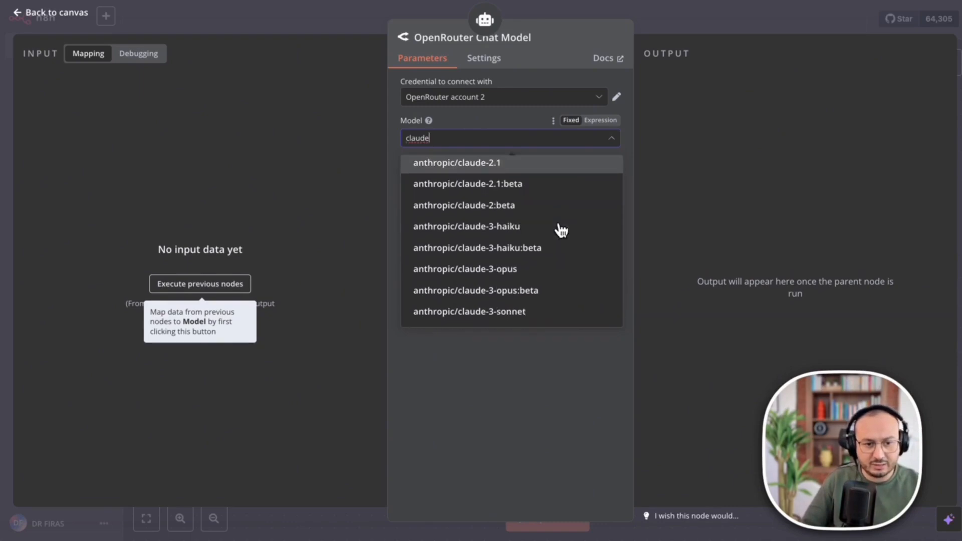
scroll(560, 230, "down", 5)
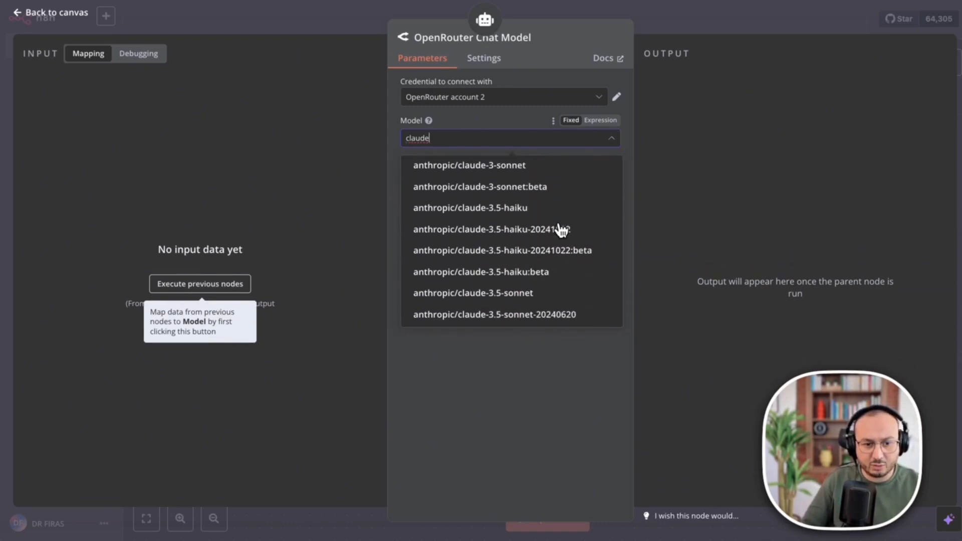
scroll(561, 229, "down", 1)
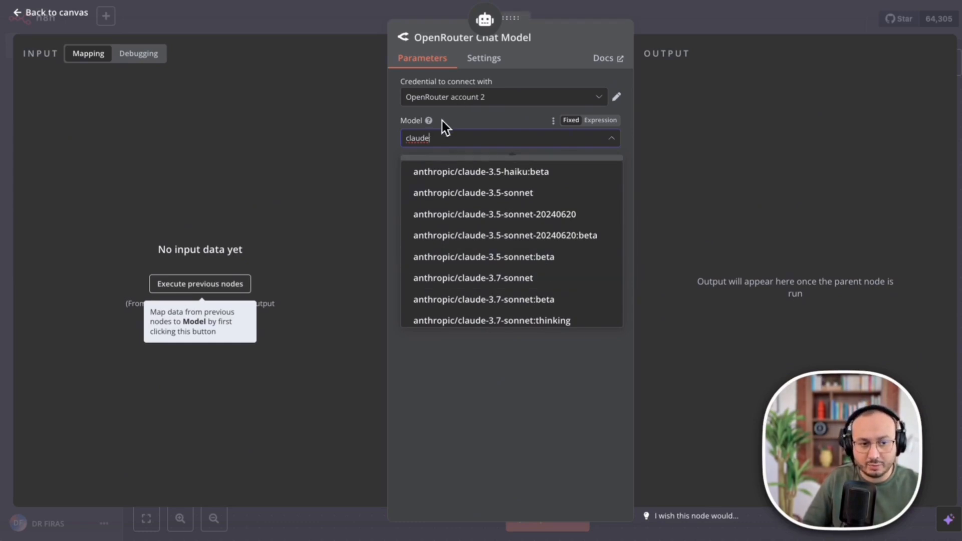
left_click(451, 144)
left_click(451, 144)
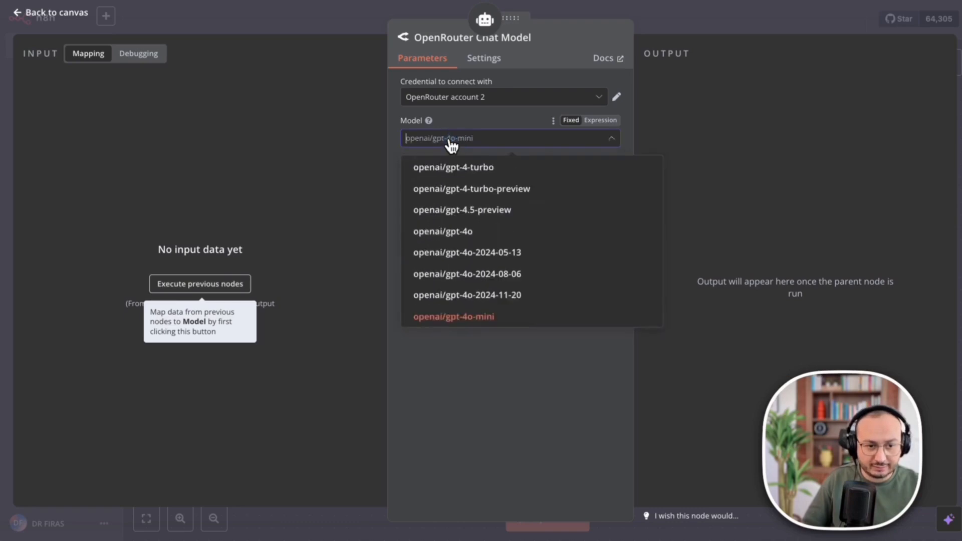
type("deepsee")
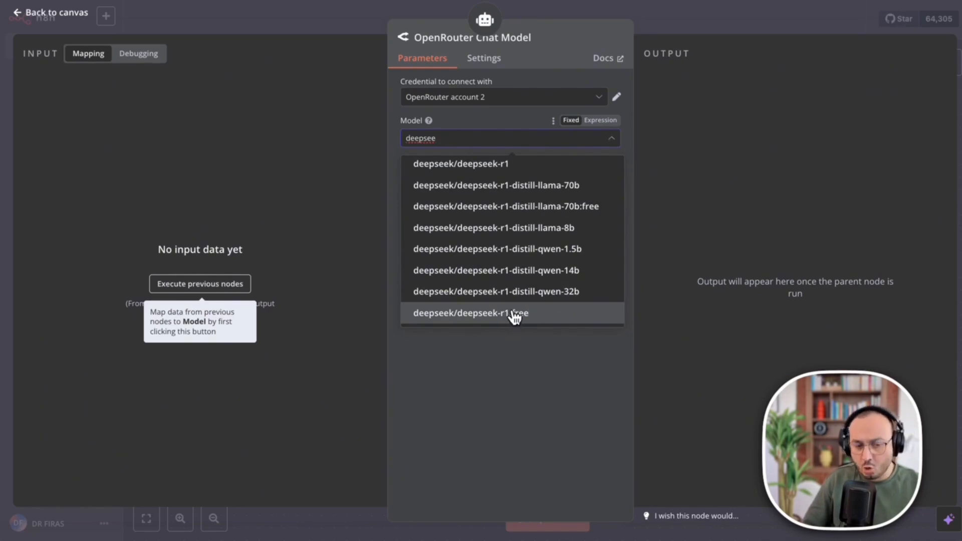
Choose deepseek/deepseek-r1 as the model, then check the OpenRouter Credits page balance.
left_click(476, 173)
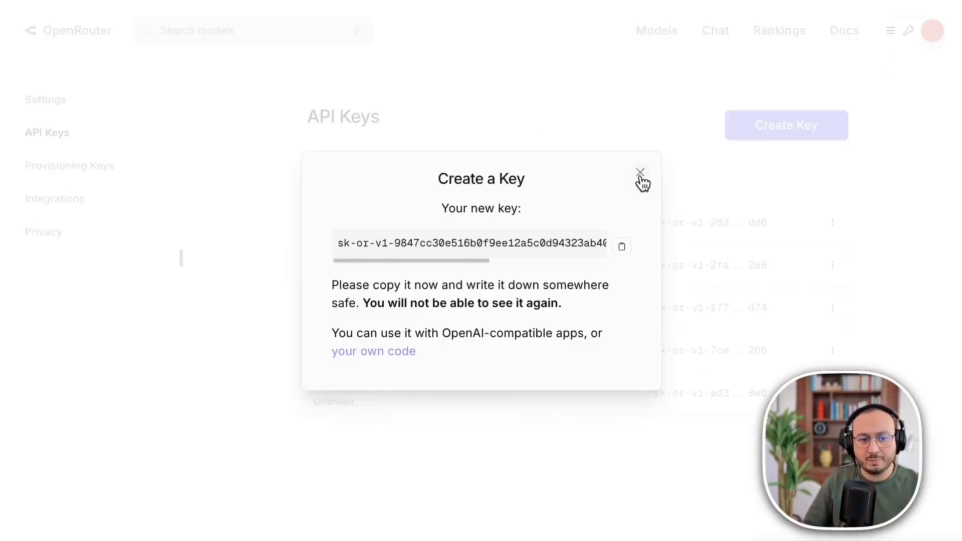
left_click(637, 172)
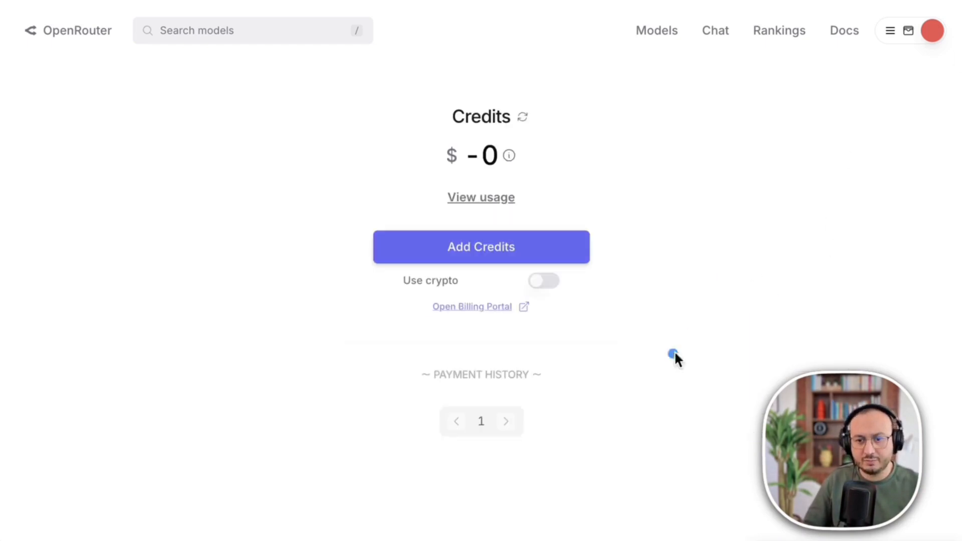
left_click(930, 31)
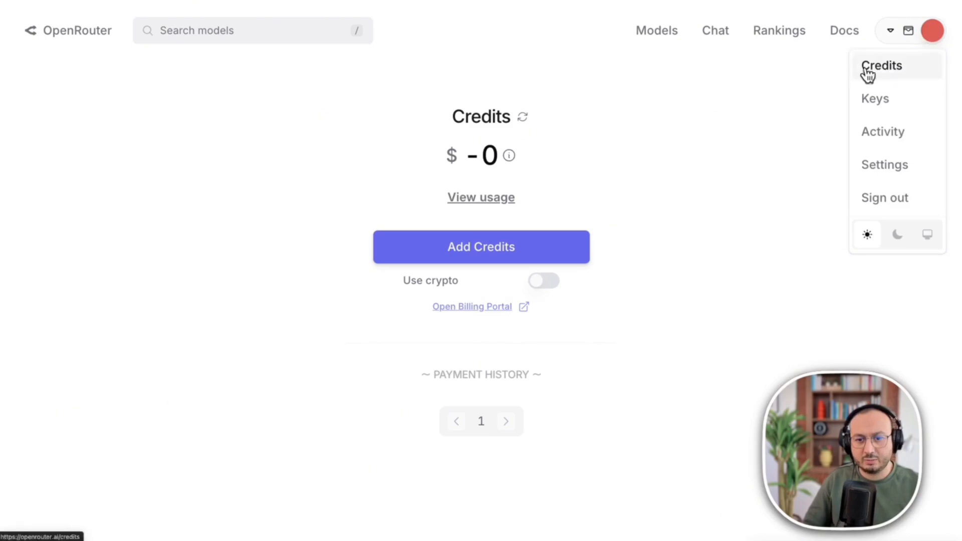
left_click(570, 144)
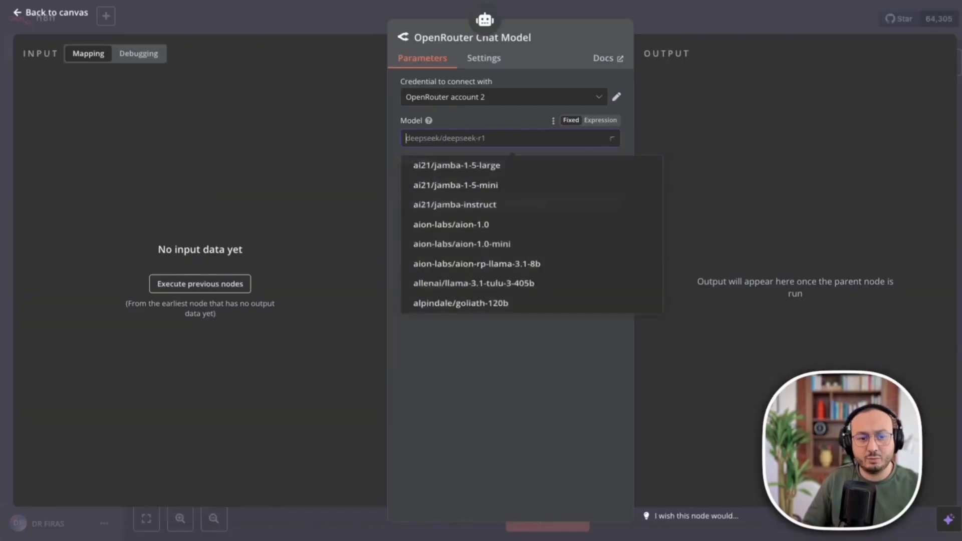
scroll(539, 301, "down", 5)
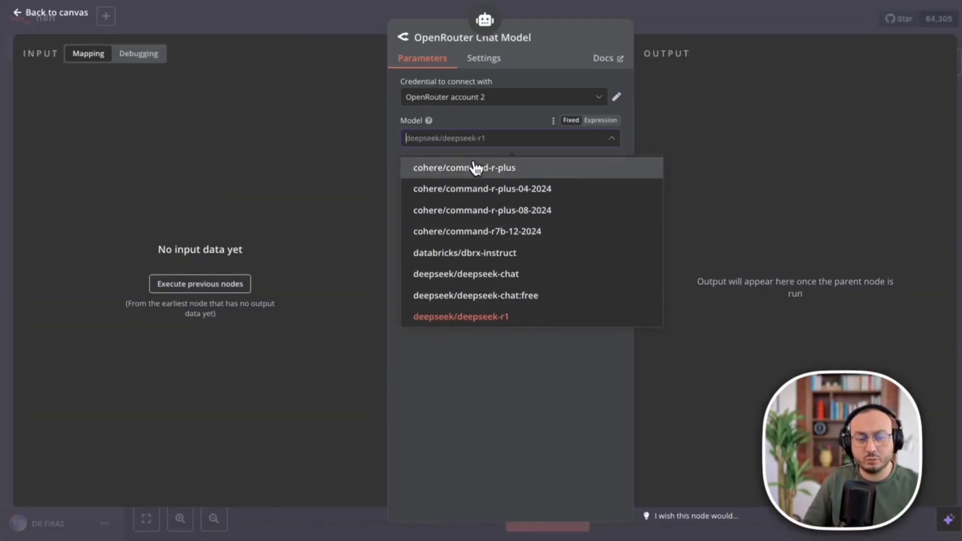
Keep deepseek/deepseek-r1 selected and check the OpenAI Chat Model node on the canvas.
scroll(478, 245, "up", 5)
scroll(489, 256, "down", 4)
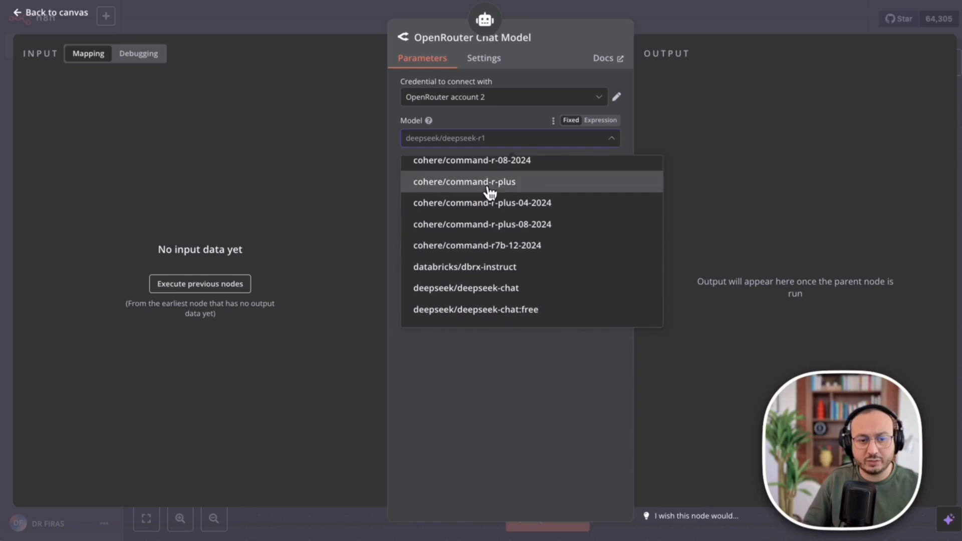
left_click(516, 64)
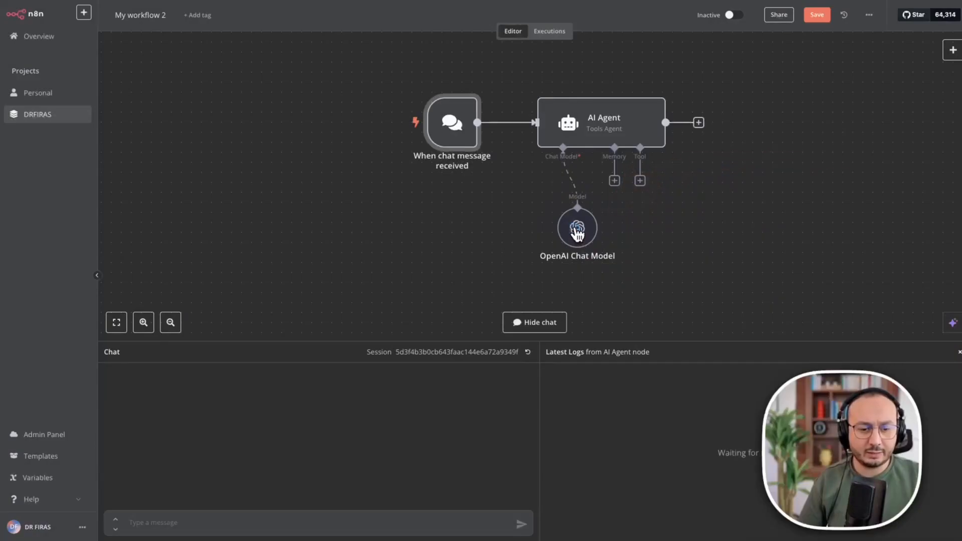
left_click(577, 230)
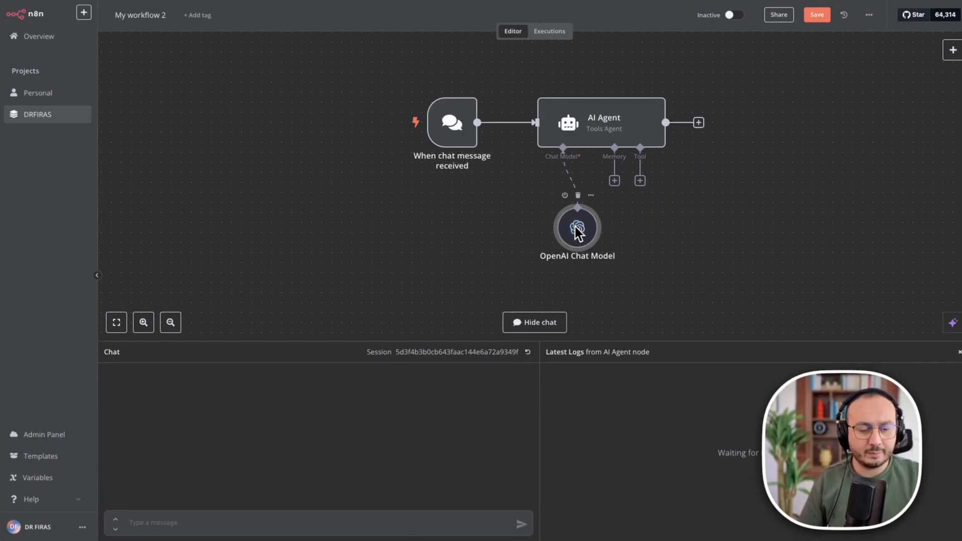
left_click(374, 154)
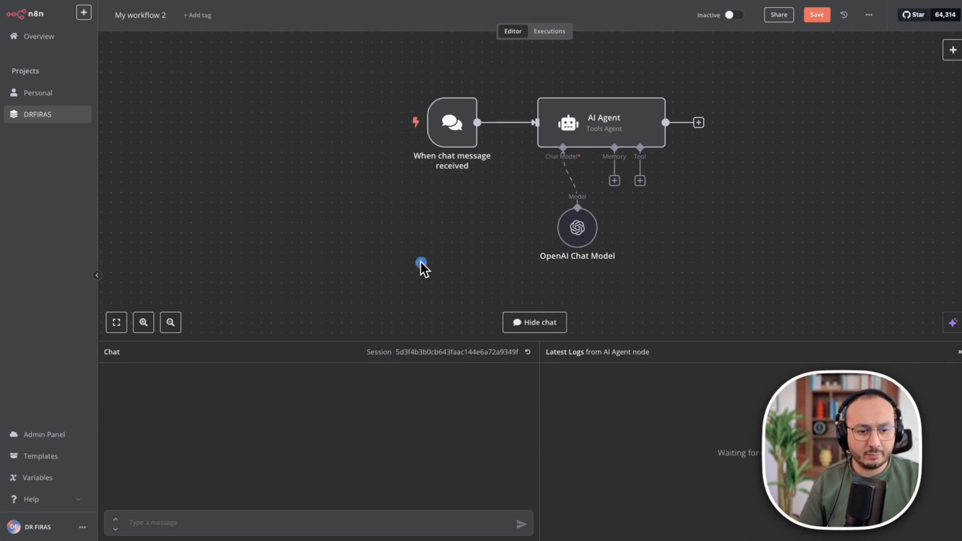
Send 'Hello' to the agent in the test chat, then start adding a memory to it.
left_click(958, 352)
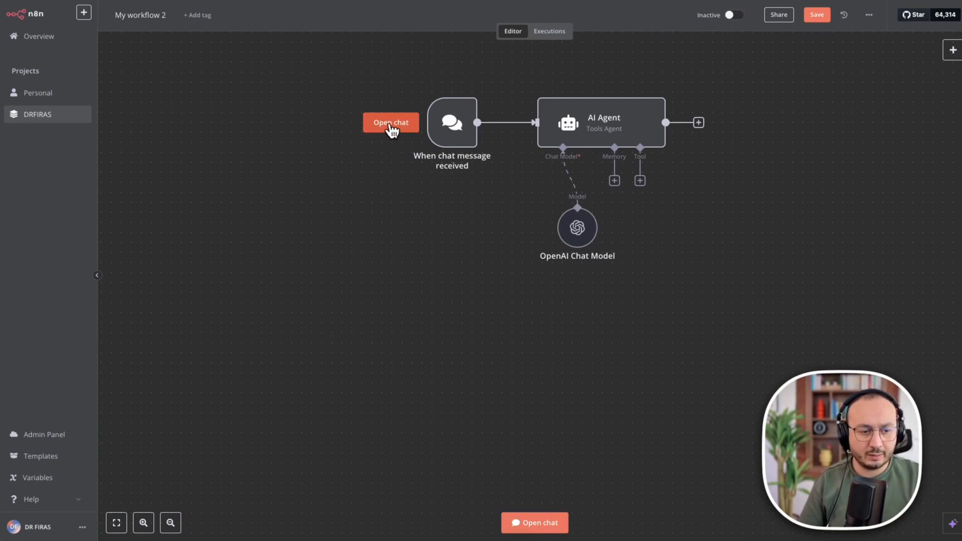
left_click(388, 129)
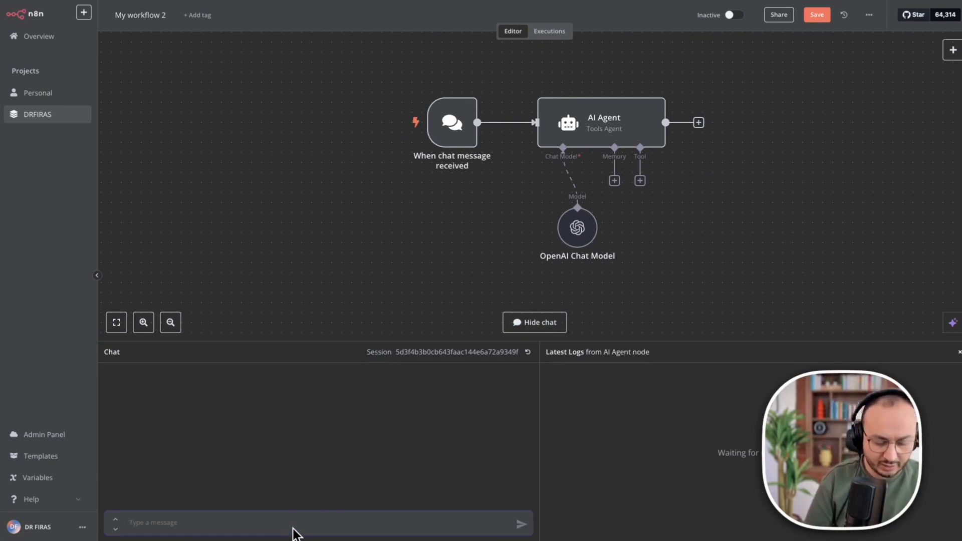
type("Hello")
key("Return")
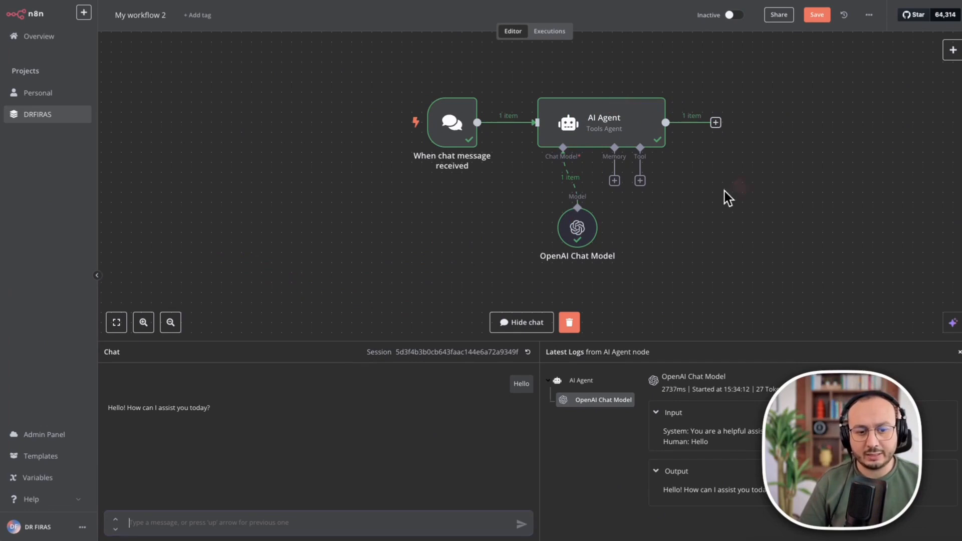
left_click(614, 180)
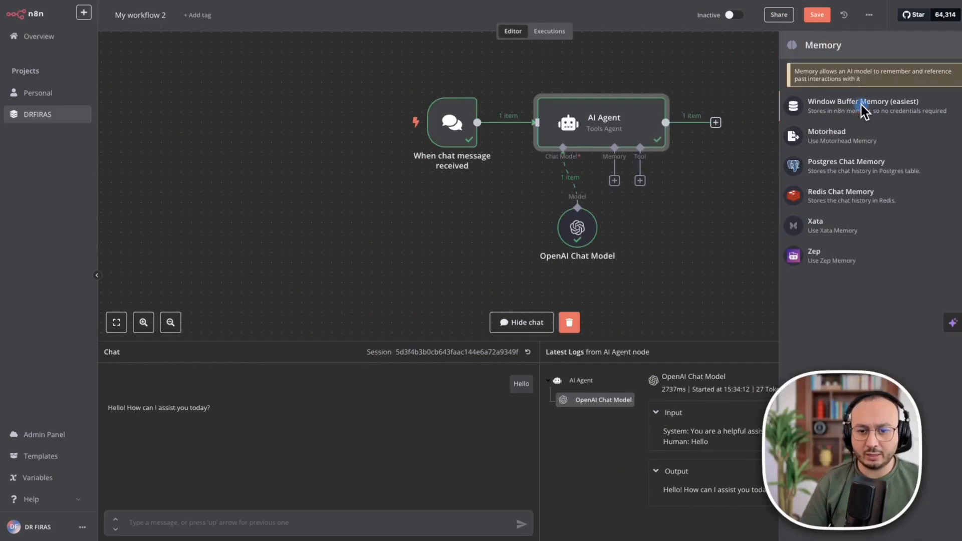
Add a Window Buffer Memory with Context Window Length 10 to the AI Agent.
left_click(862, 109)
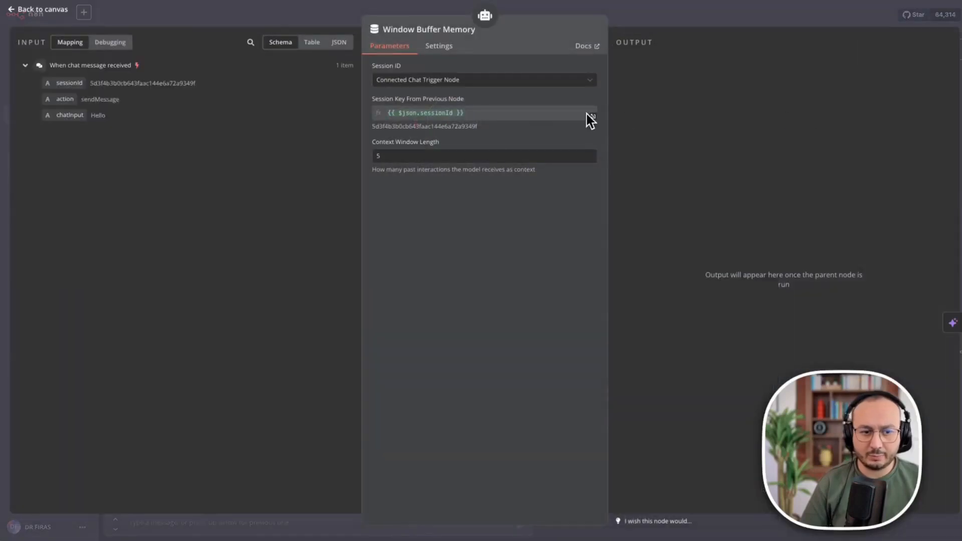
left_click_drag(394, 158, 371, 162)
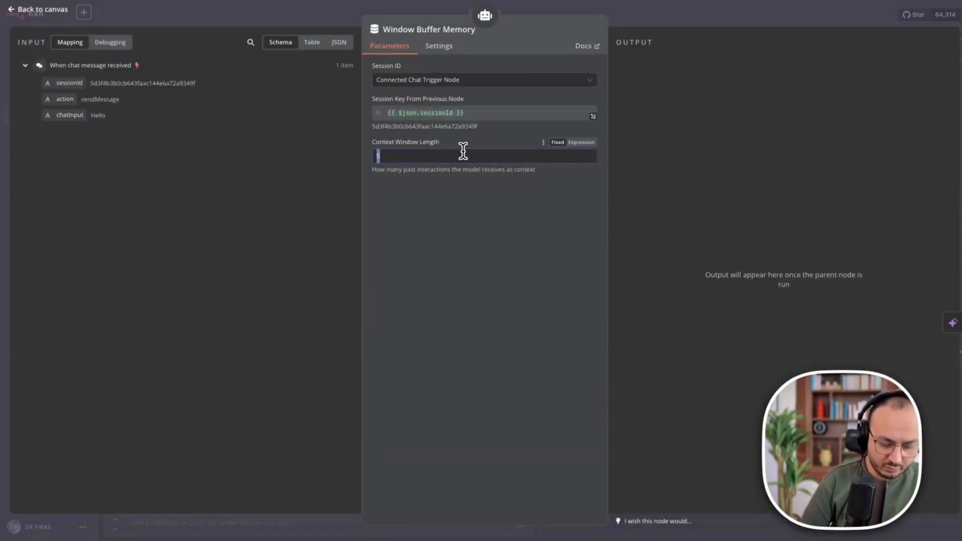
type("10")
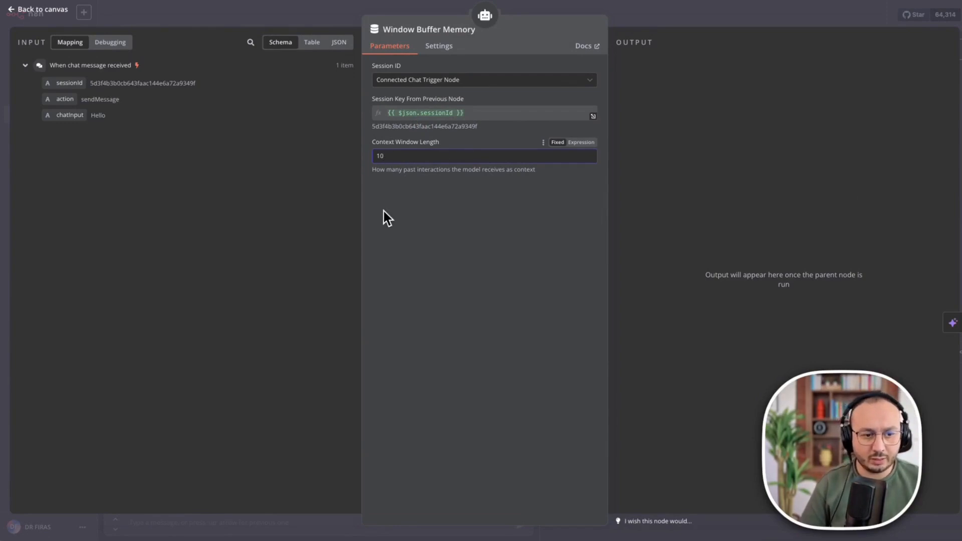
left_click(501, 253)
left_click(774, 122)
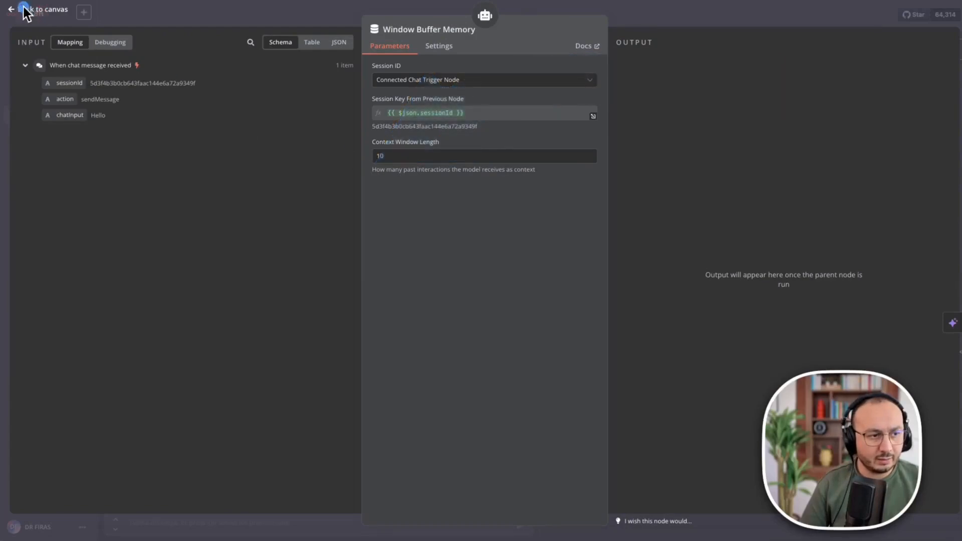
left_click(24, 8)
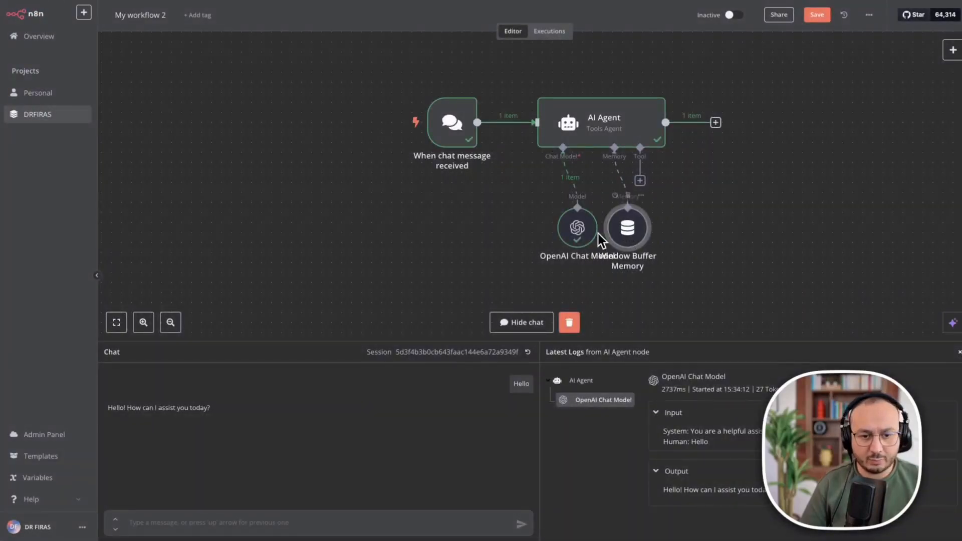
Spread out the chat model and memory nodes, then ask the agent 'are you human'.
left_click_drag(586, 233, 556, 233)
left_click_drag(624, 234, 614, 234)
left_click(350, 529)
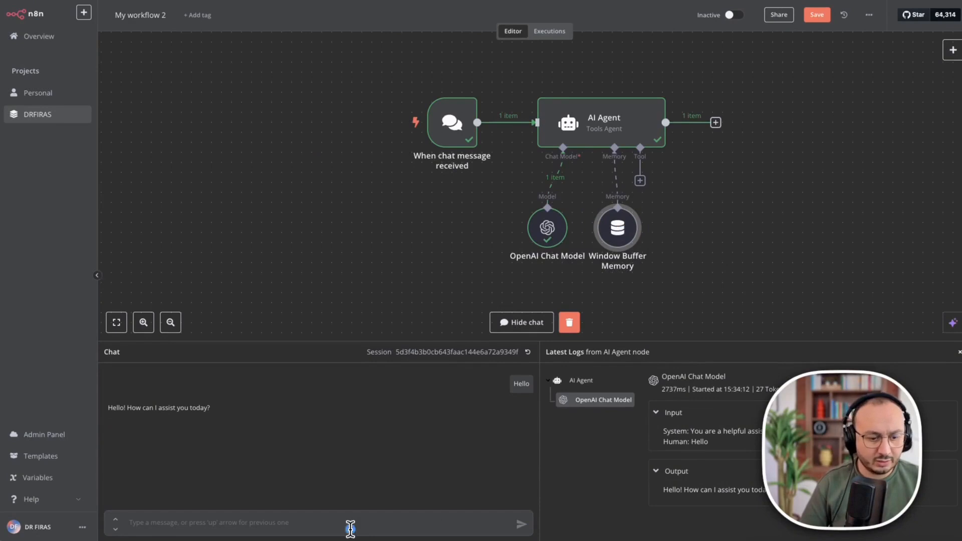
type("are you human")
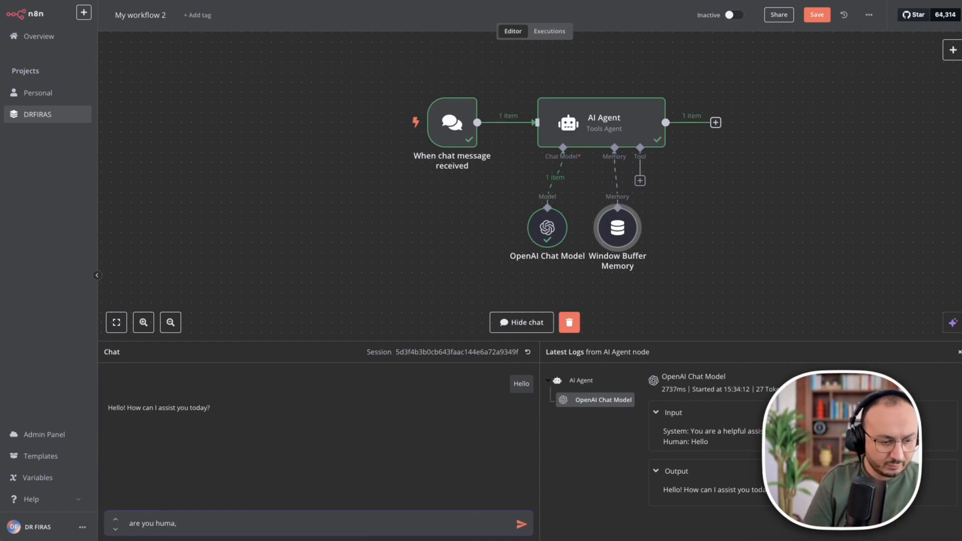
key("Return")
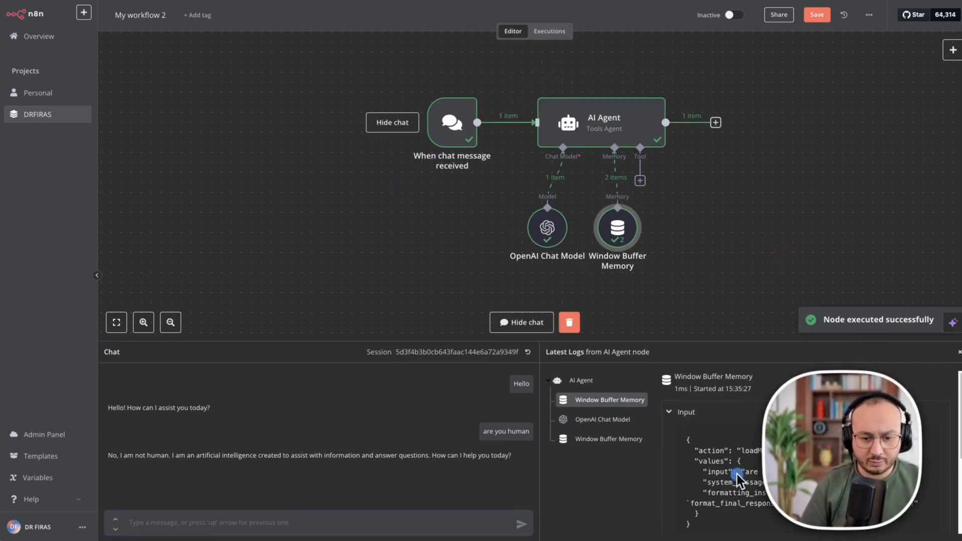
In the logs, expand the Window Buffer Memory's input and output, then view the OpenAI Chat Model entry.
left_click(669, 412)
left_click(669, 440)
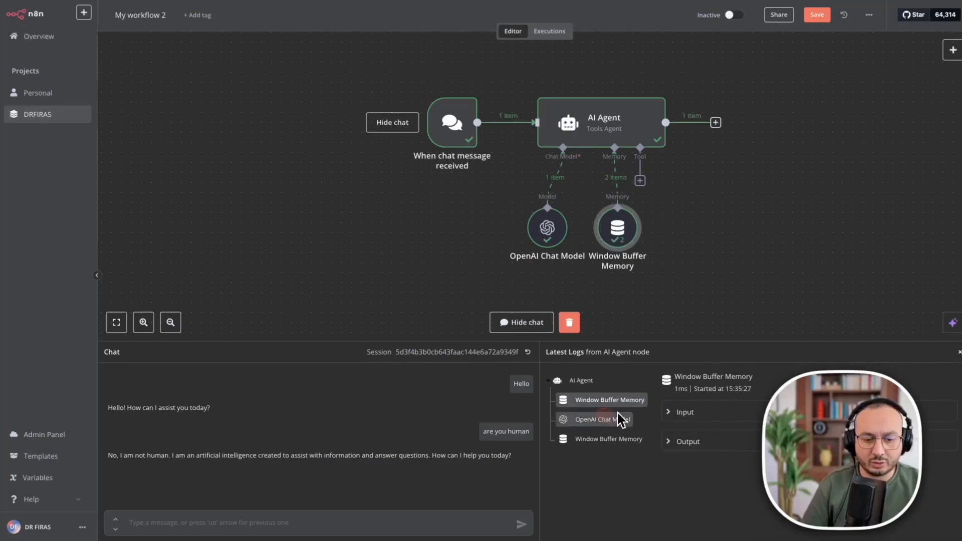
left_click(632, 404)
left_click(673, 408)
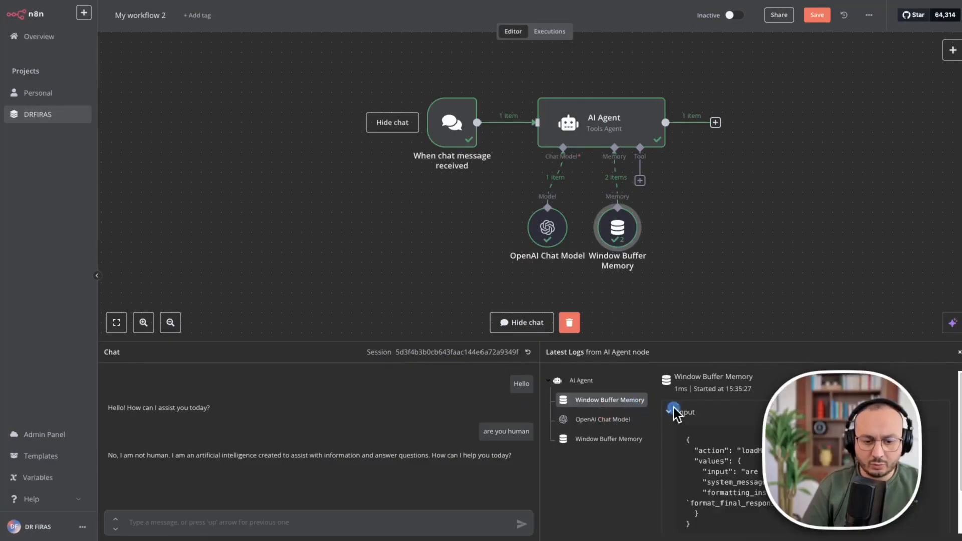
scroll(898, 484, "down", 3)
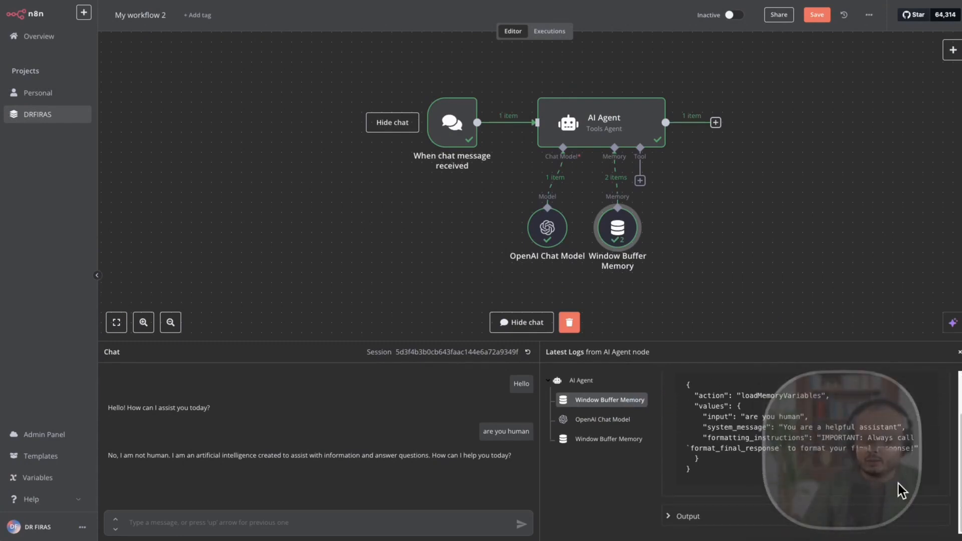
left_click(673, 516)
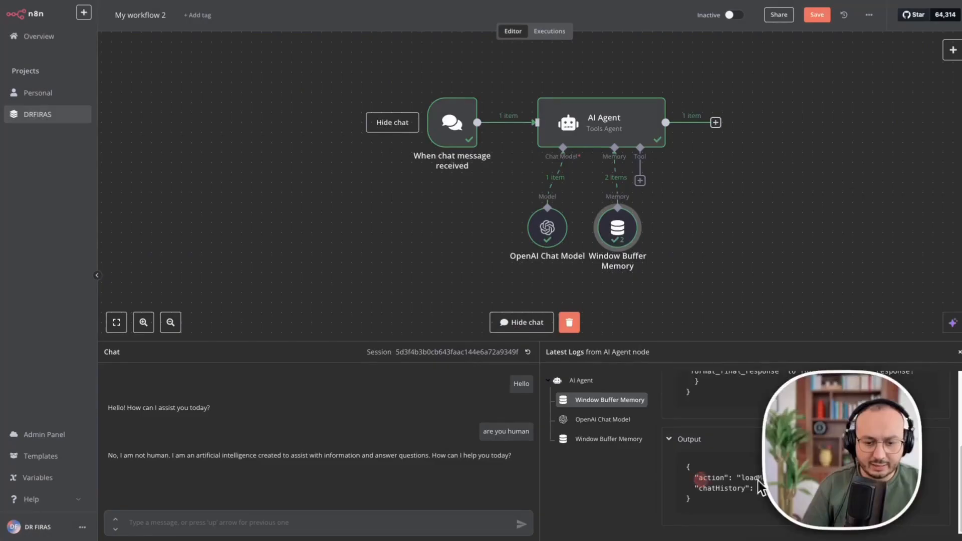
left_click(589, 420)
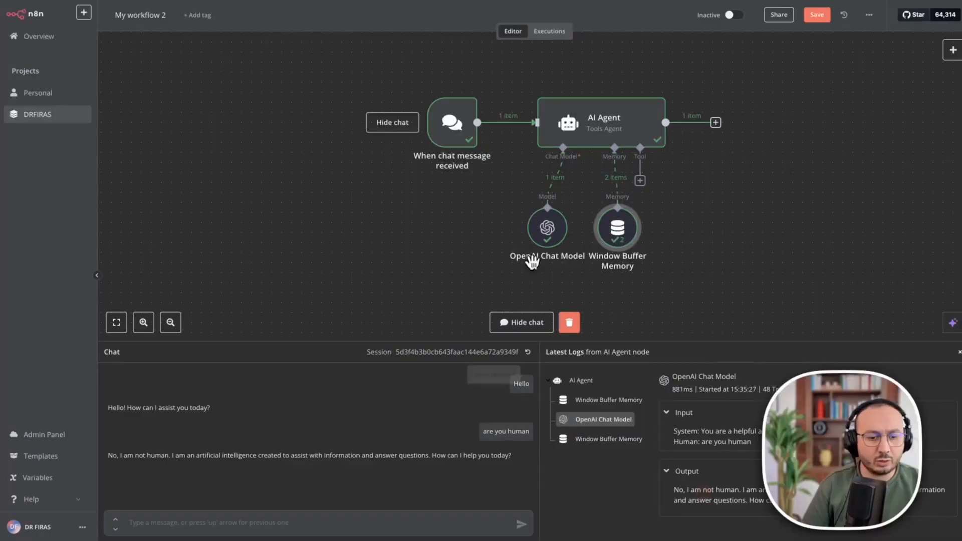
Open the AI Agent node's details from its right-click menu and rearrange the panels.
left_click(605, 134)
left_click(600, 116)
left_click(597, 116)
right_click(594, 118)
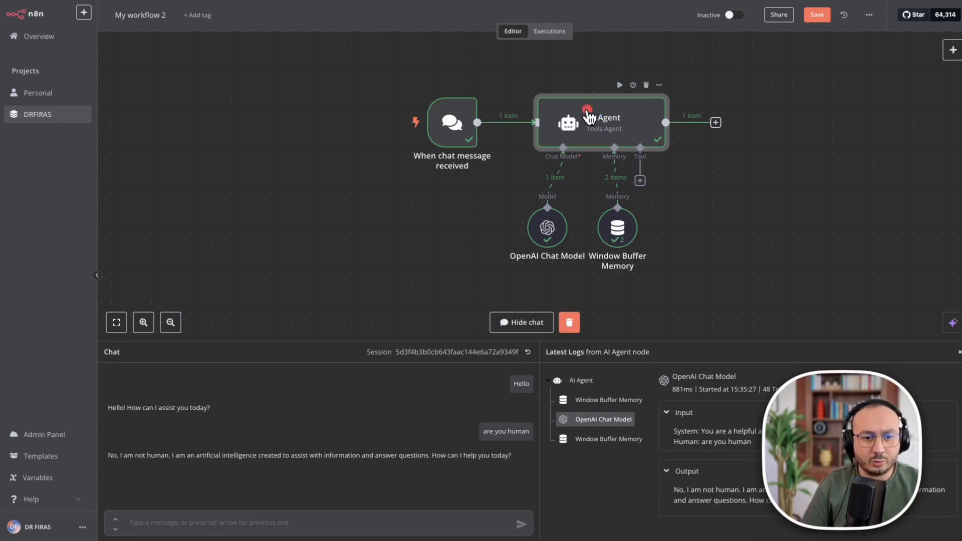
left_click(611, 126)
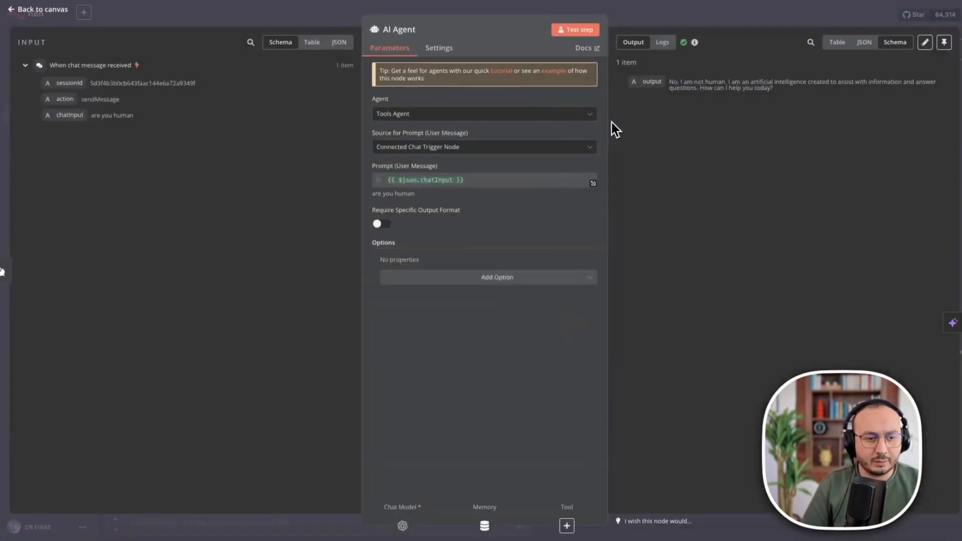
left_click(234, 416)
left_click_drag(235, 416, 98, 118)
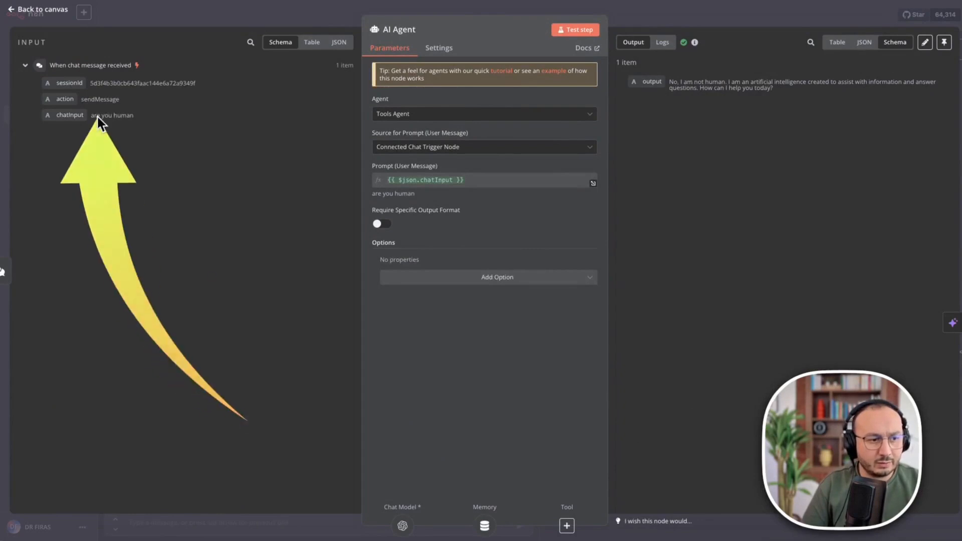
mouse_move(687, 450)
left_mouse_down()
mouse_move(722, 396)
mouse_move(666, 92)
left_mouse_up()
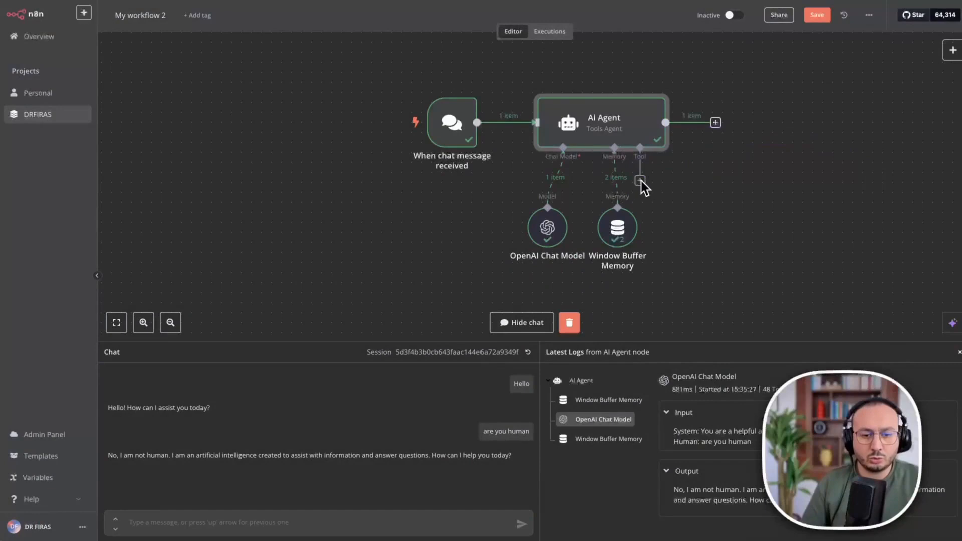
left_click(639, 181)
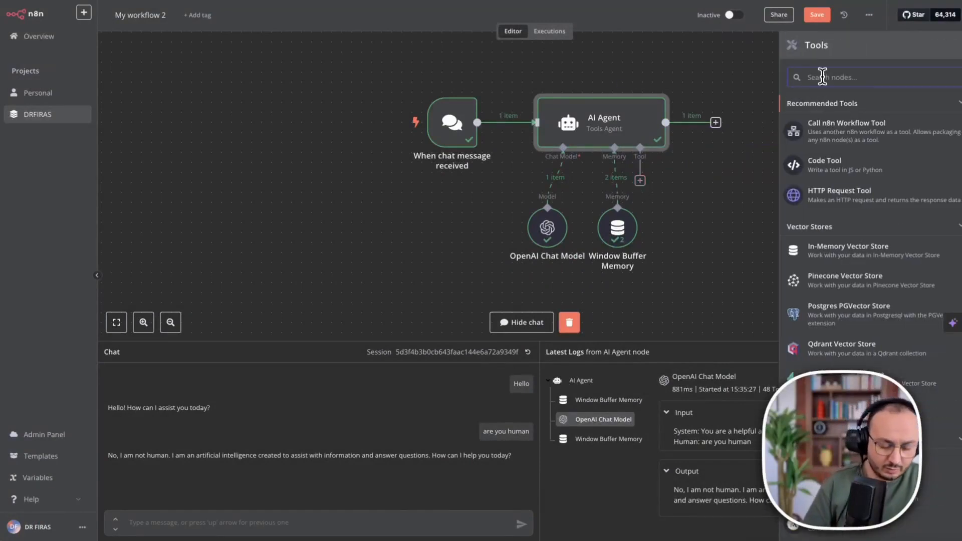
type("gma")
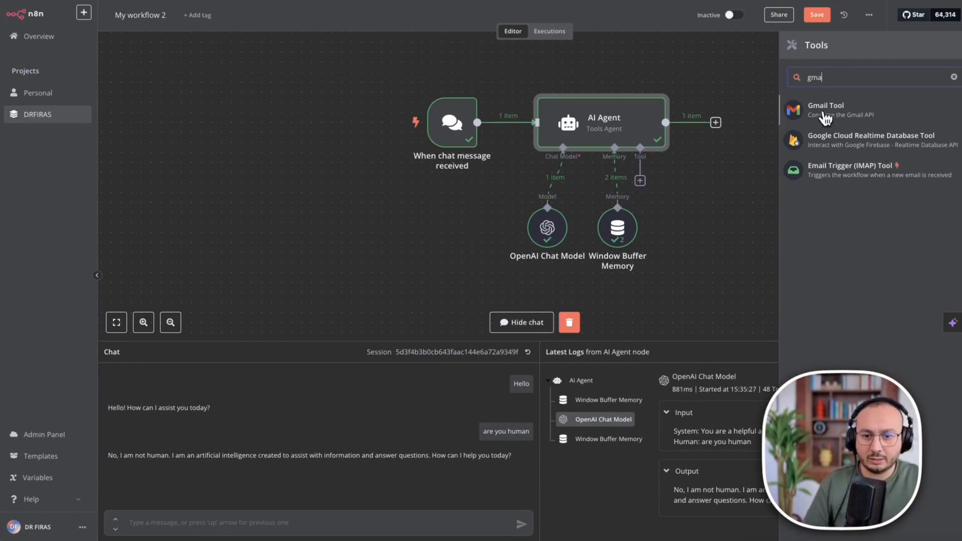
left_click(837, 111)
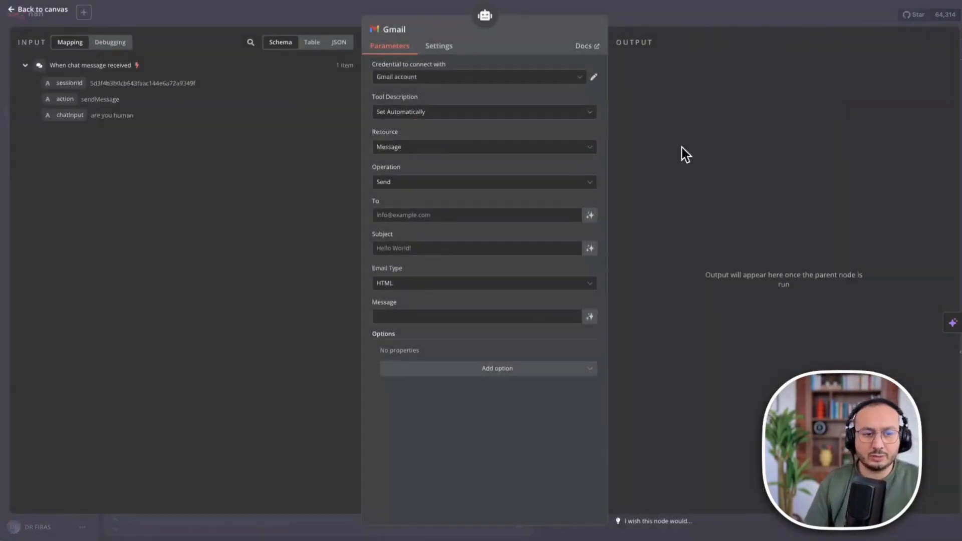
key("ctrl+plus")
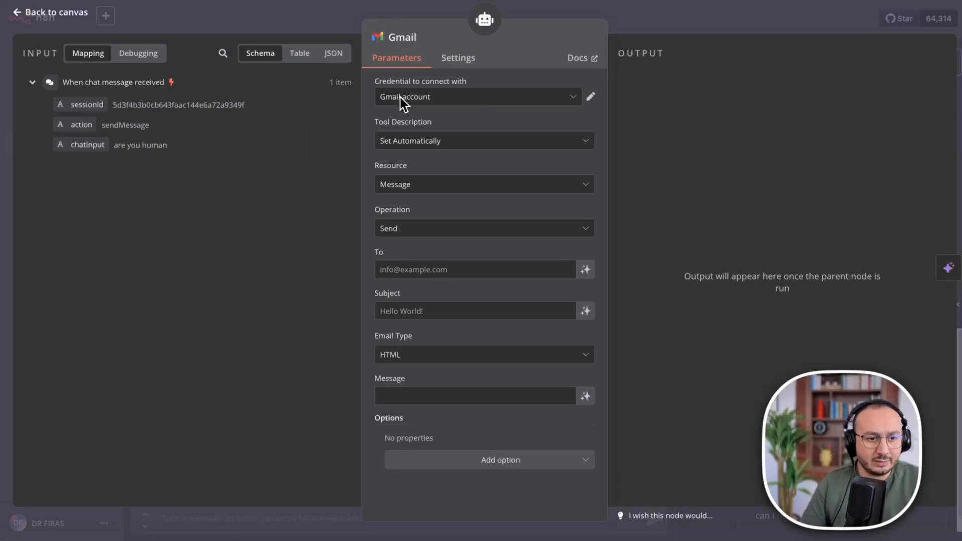
Keep the existing Gmail account credential, automatic description, Message resource and Send operation.
left_click(415, 99)
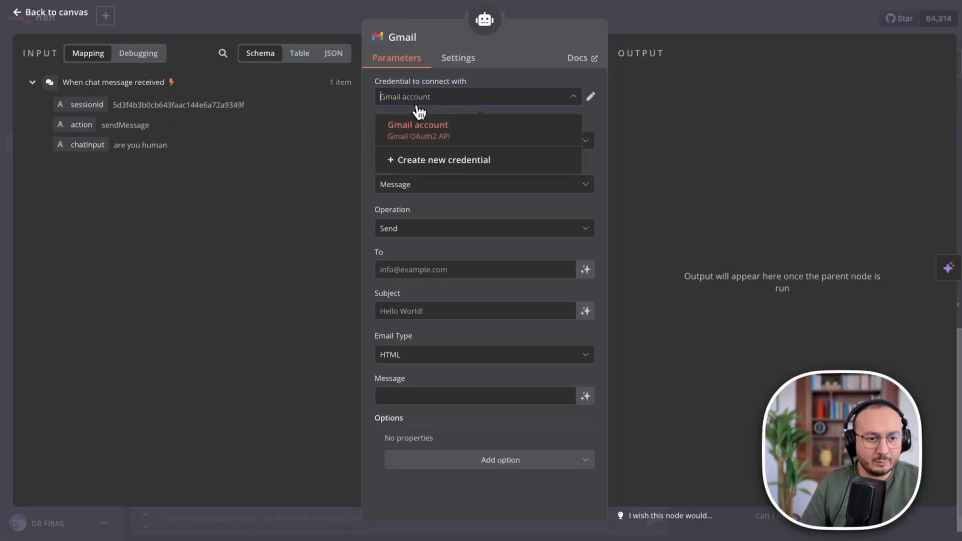
left_click(435, 161)
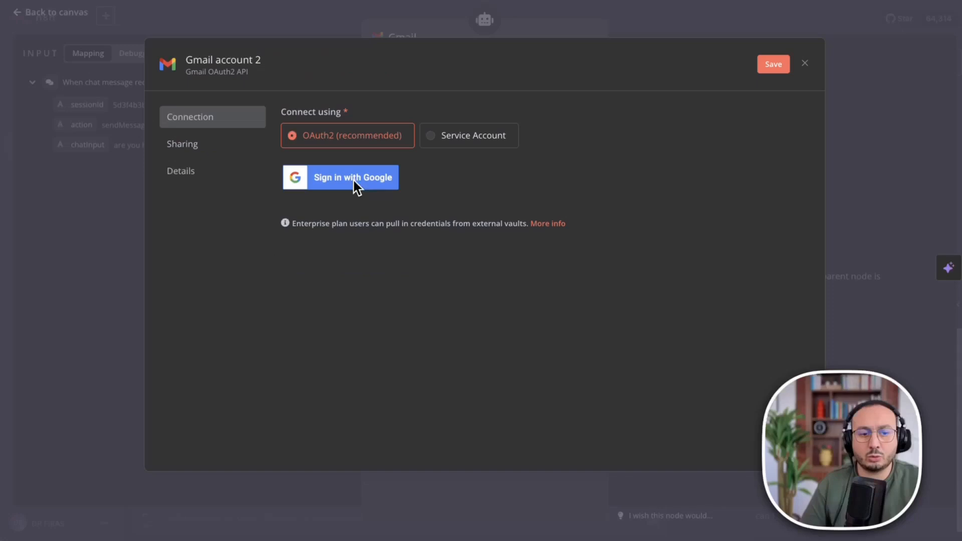
left_click(804, 64)
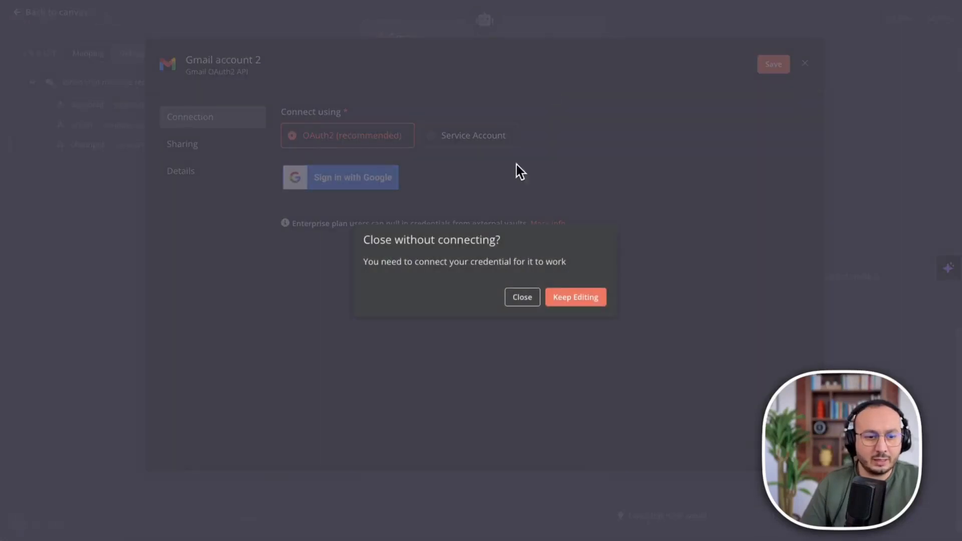
left_click(524, 299)
left_click(486, 101)
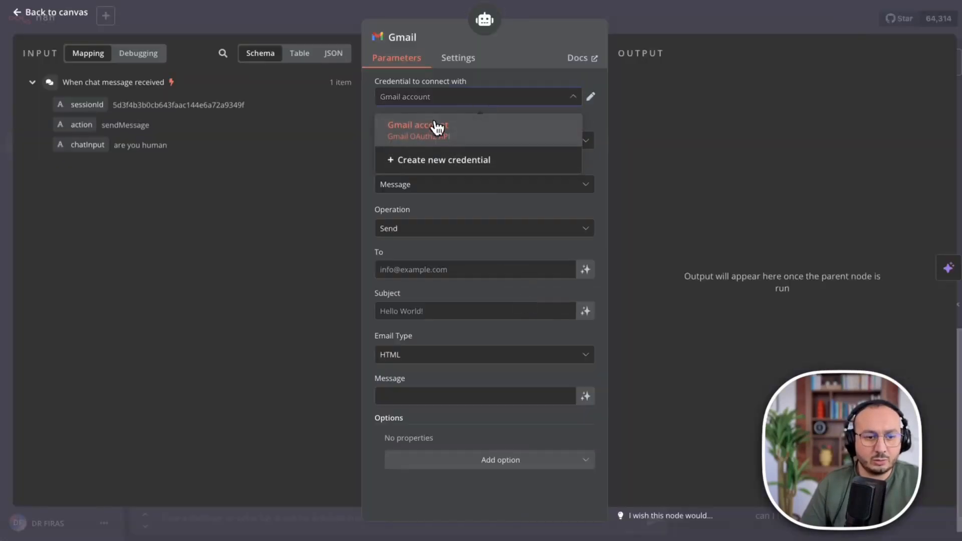
left_click(478, 138)
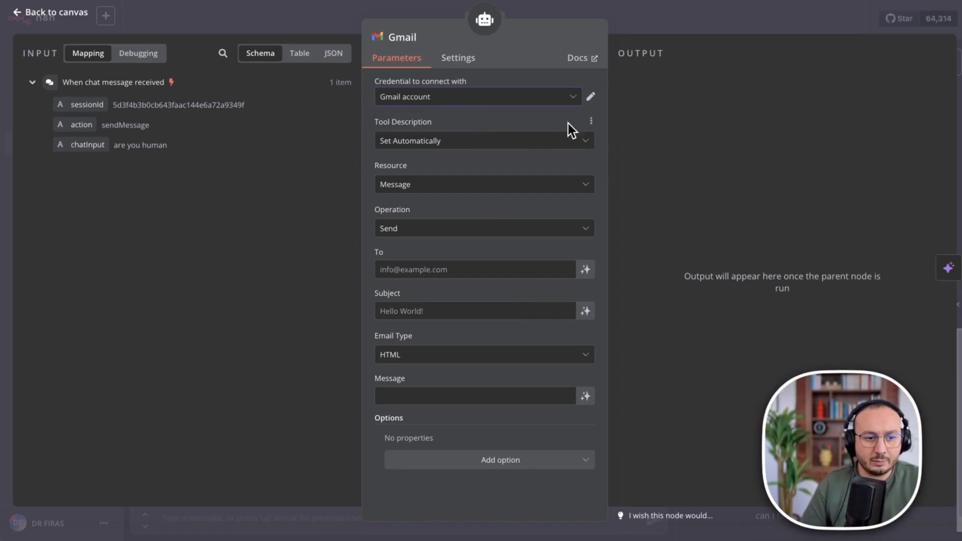
left_click(484, 142)
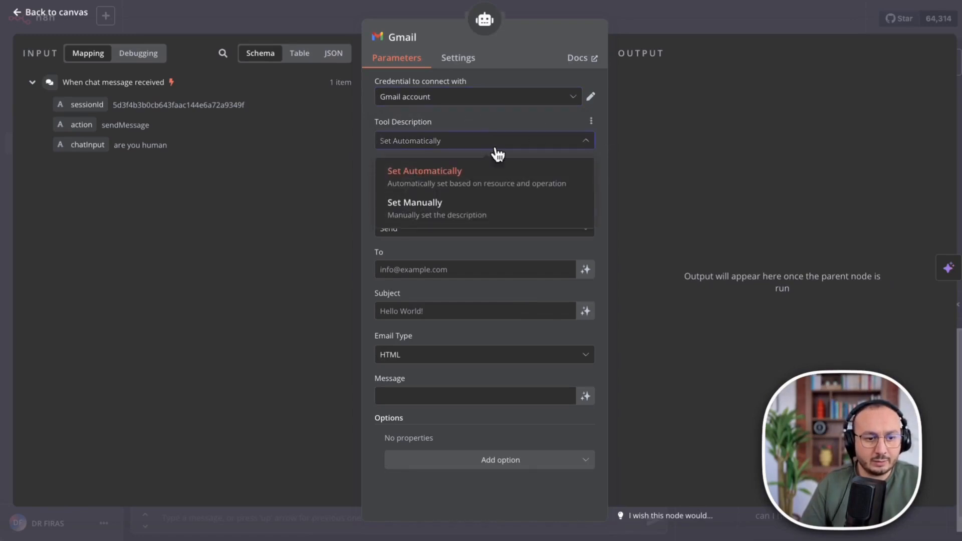
left_click(459, 181)
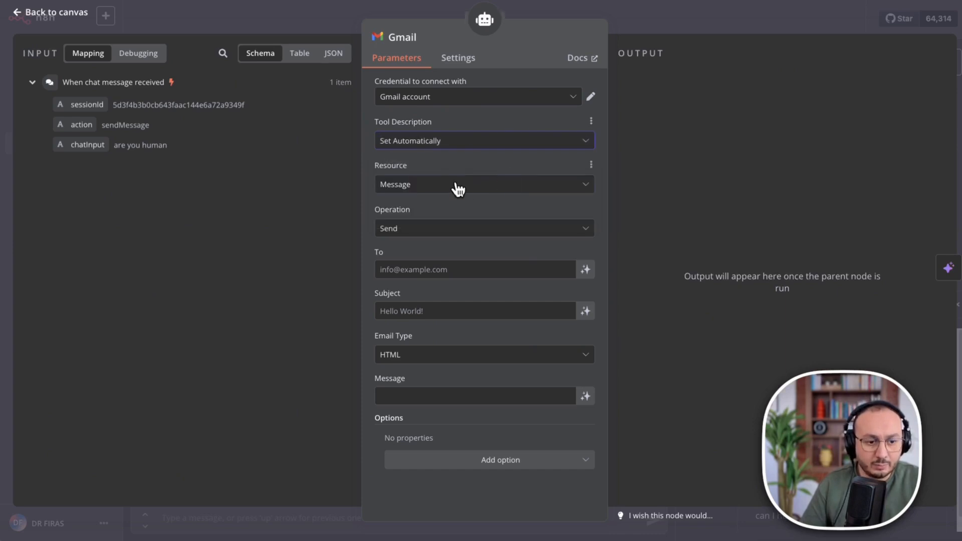
left_click(457, 188)
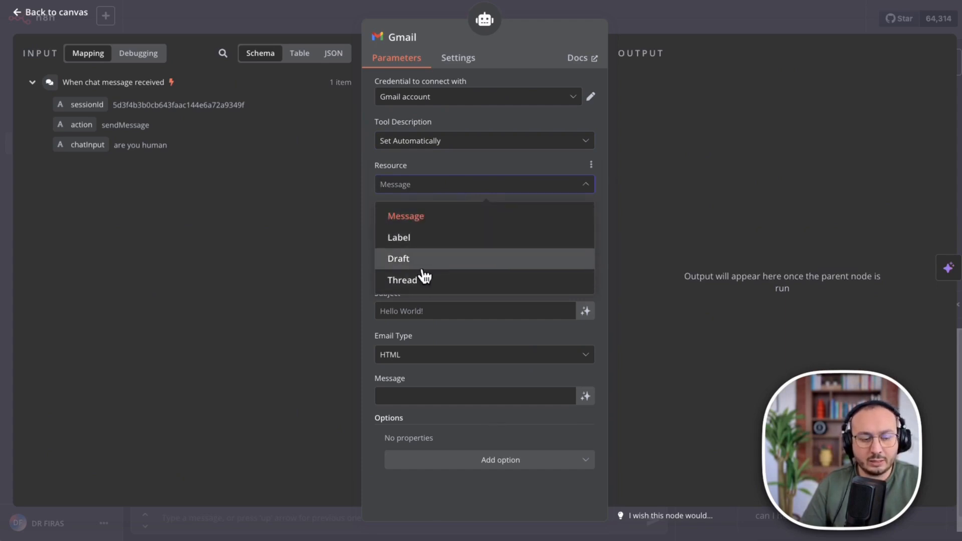
left_click(429, 217)
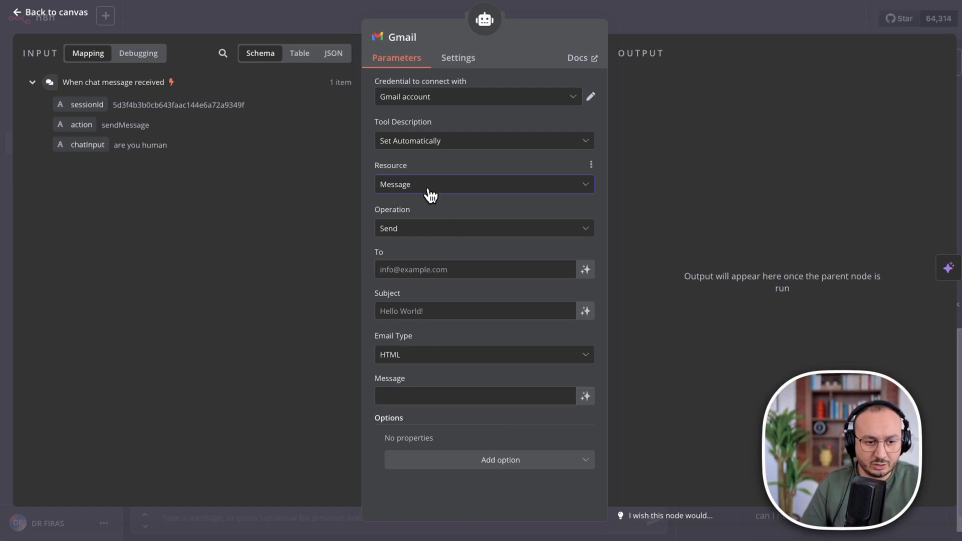
left_click(452, 230)
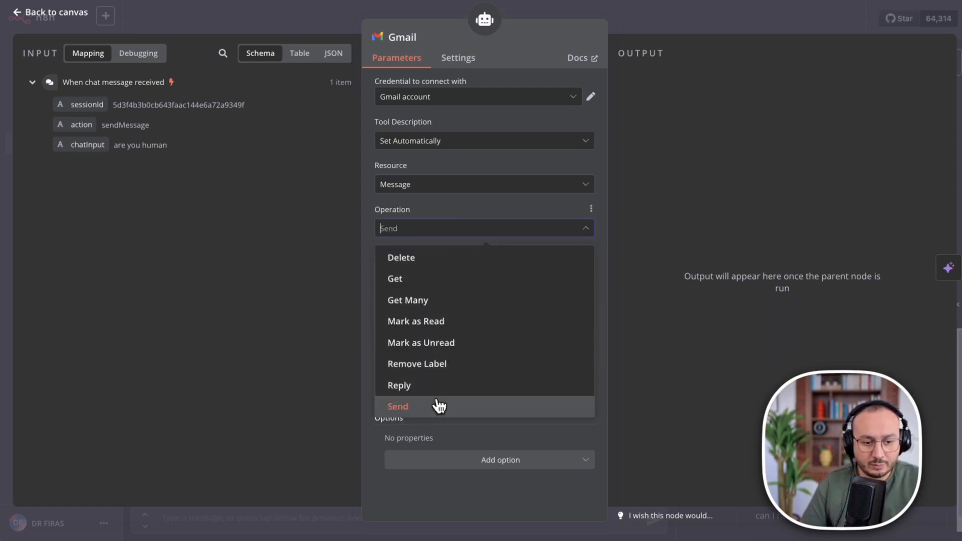
left_click(422, 208)
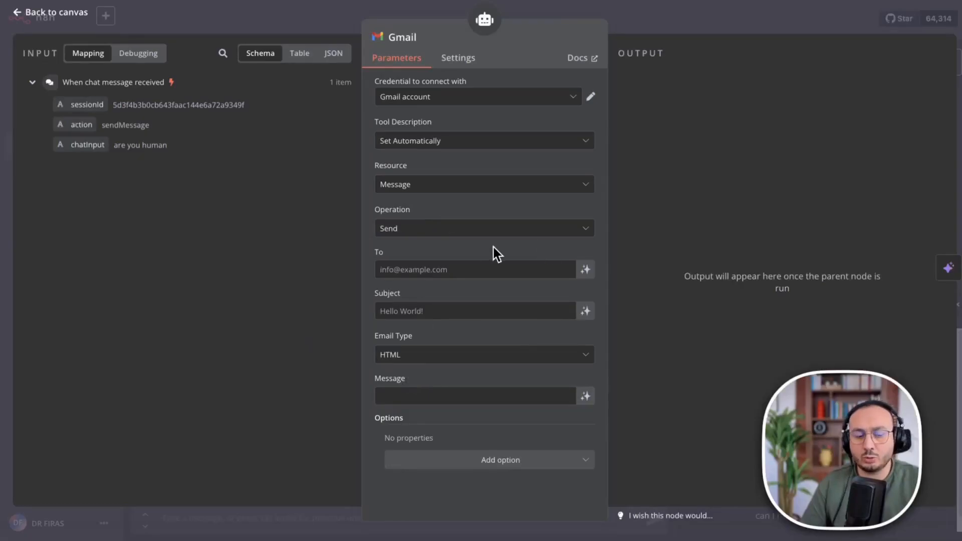
Let the model define To, Subject and Message, and set Email Type to Text.
left_click(430, 269)
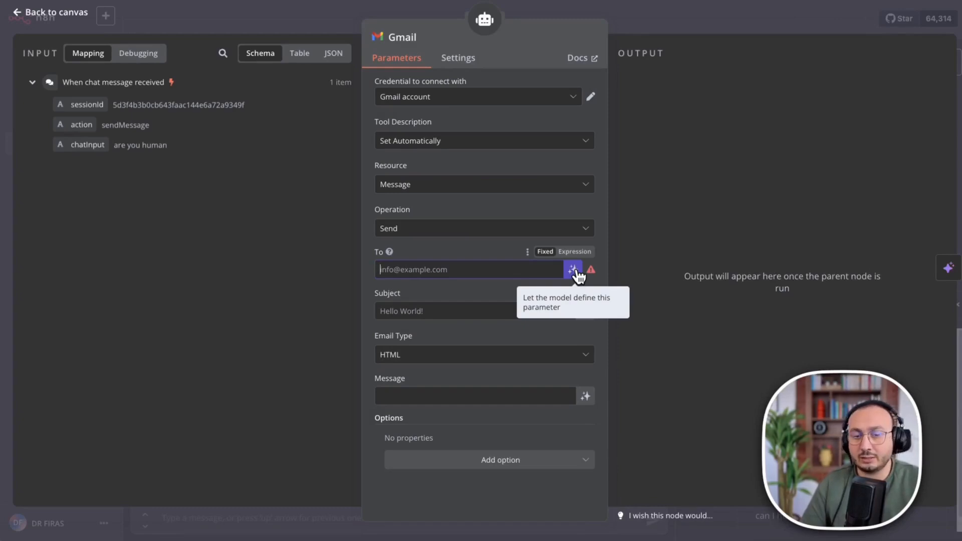
left_click(574, 271)
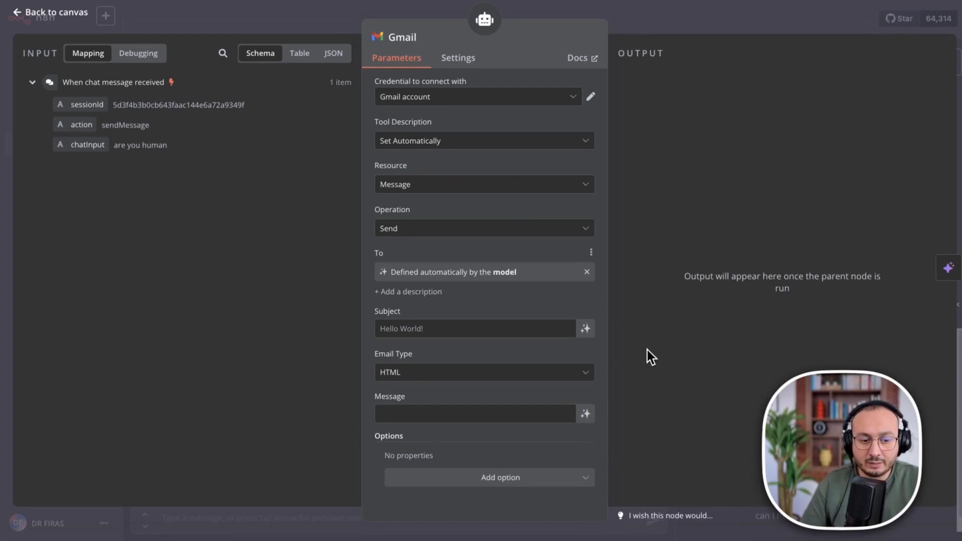
left_click(585, 331)
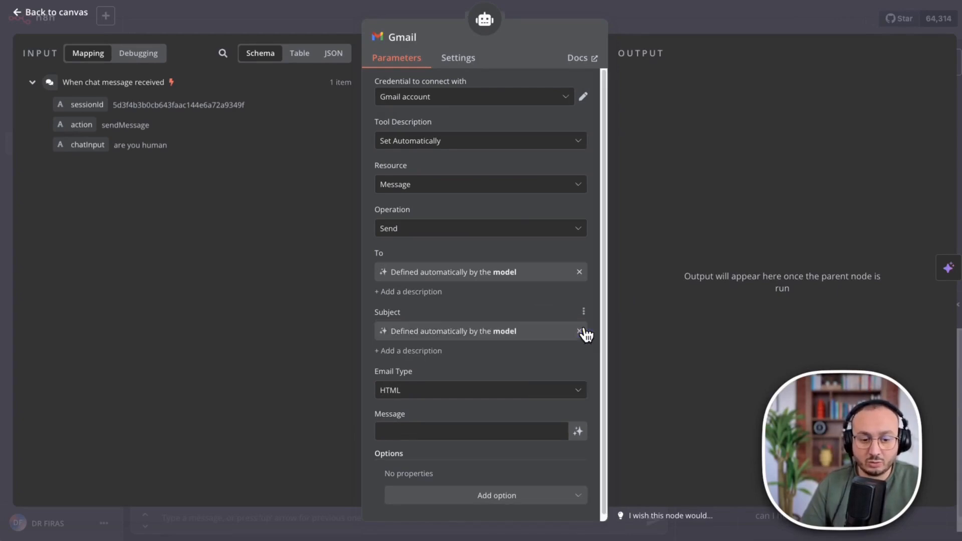
left_click(577, 431)
scroll(503, 330, "down", 1)
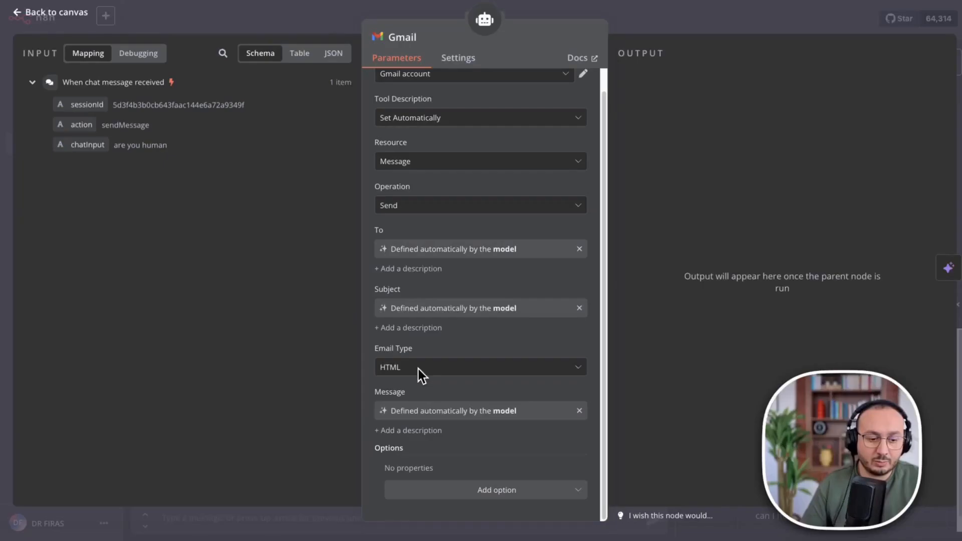
left_click(431, 365)
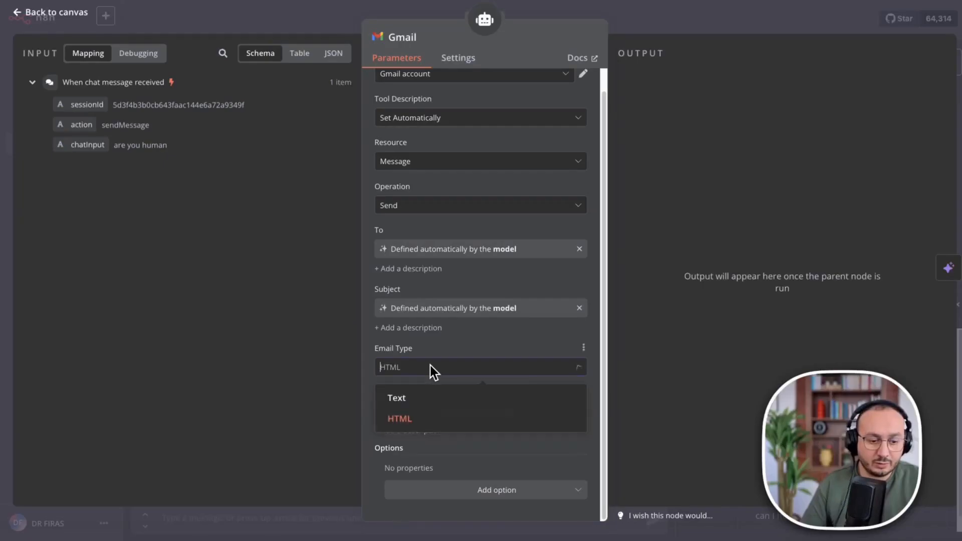
left_click(402, 404)
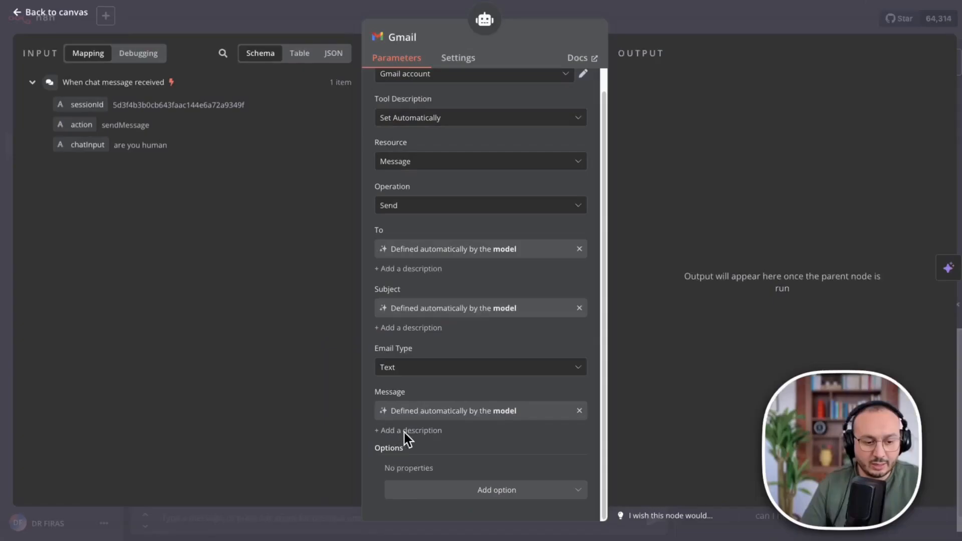
left_click(421, 368)
left_click(388, 399)
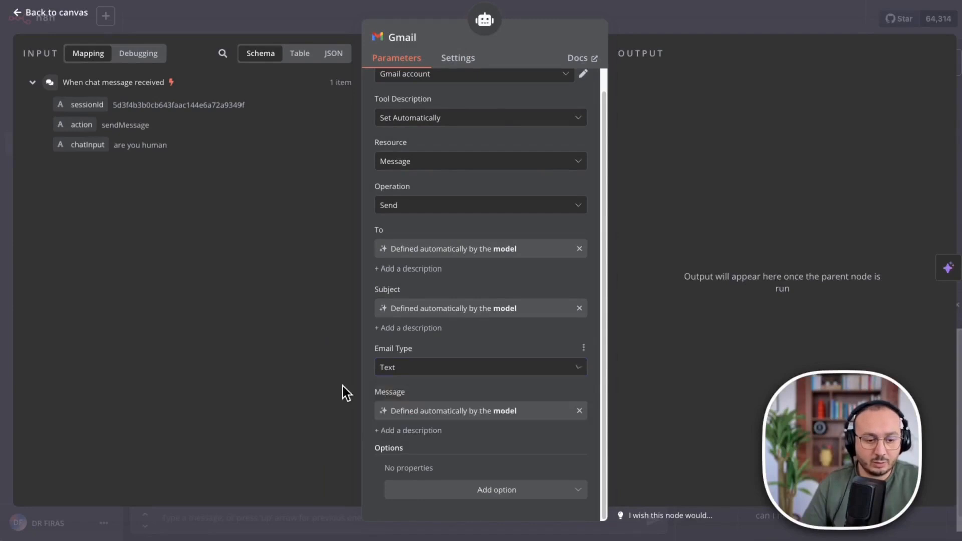
left_click(411, 432)
Add 'always put my signature at the end of the email' to the Message description.
scroll(481, 408, "down", 1)
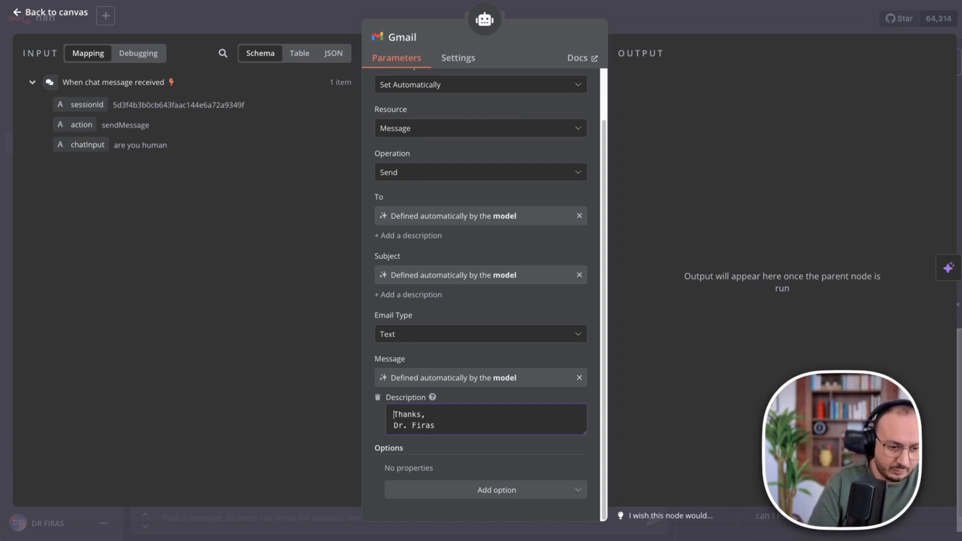
key("Return")
type("always put my signature at the end of the email.")
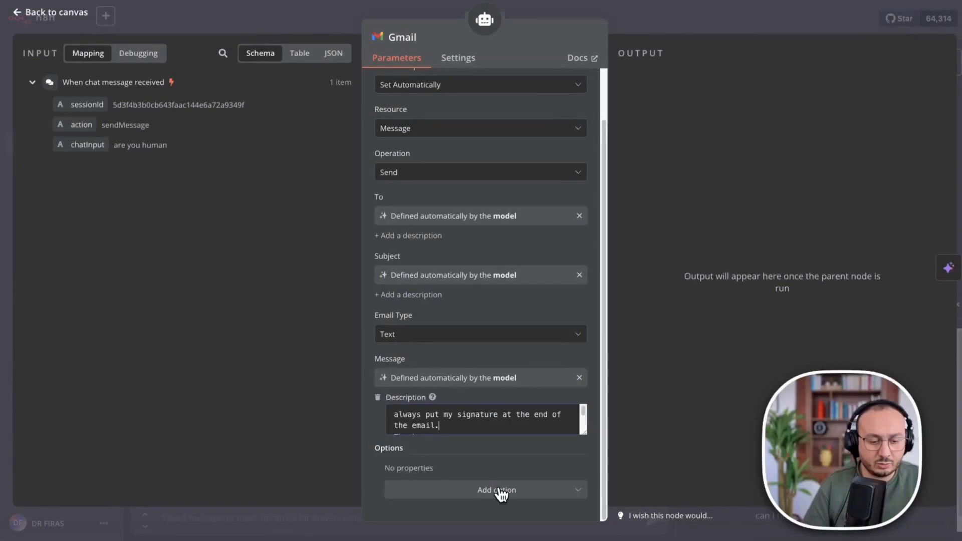
Add the Append n8n Attribution option and switch it off.
left_click(499, 491)
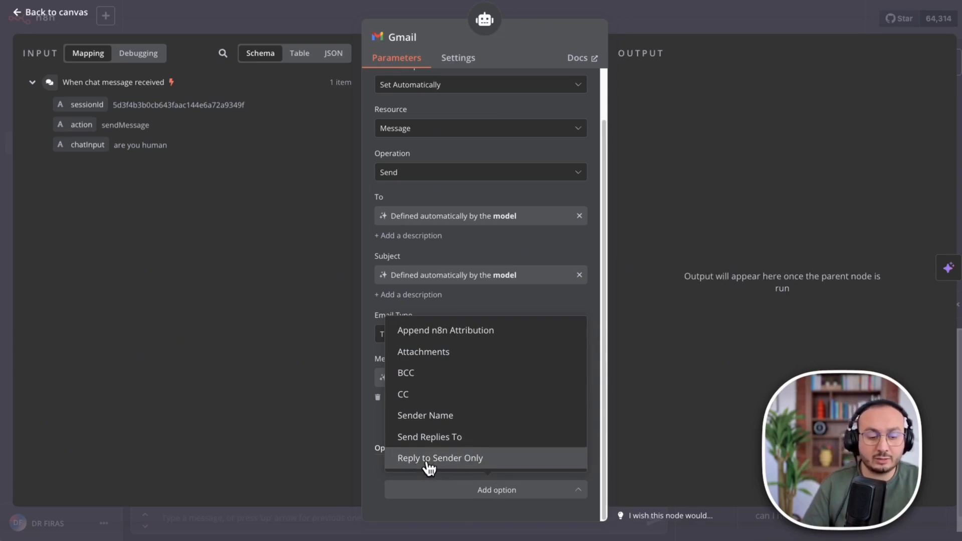
left_click(453, 337)
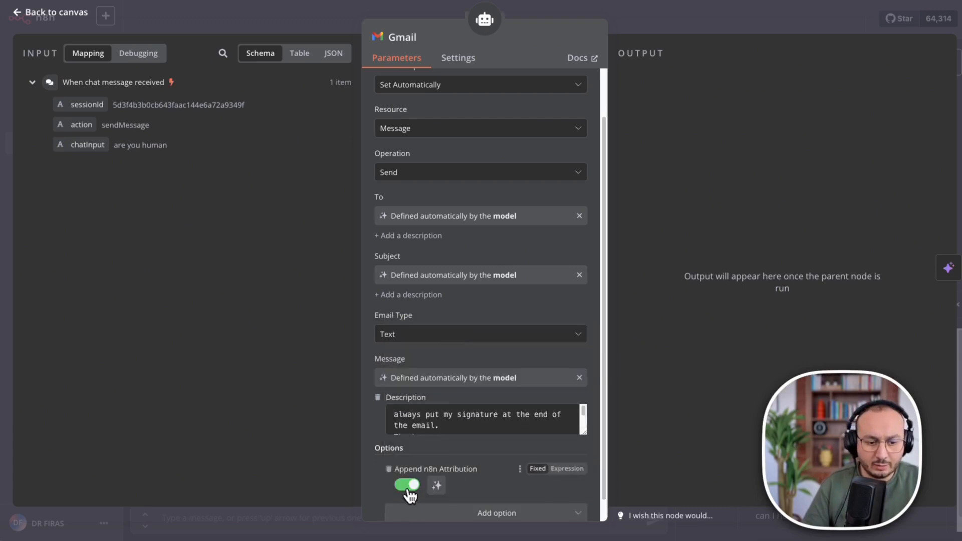
scroll(409, 496, "down", 1)
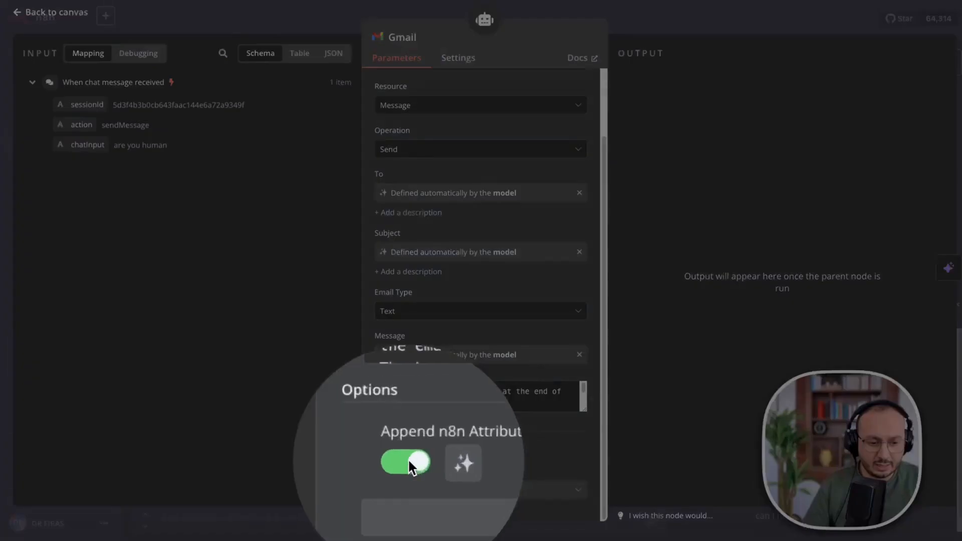
left_click(409, 488)
left_click(374, 452)
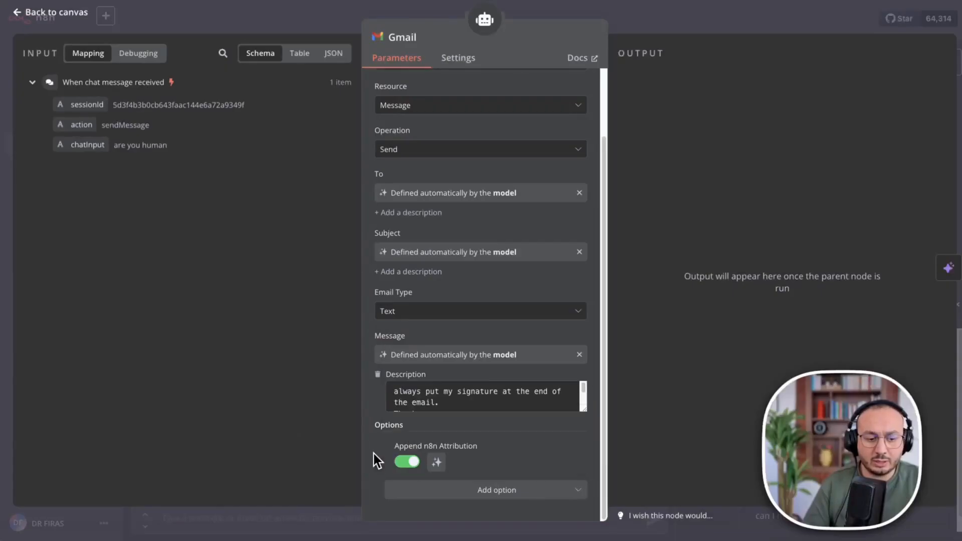
left_click(406, 462)
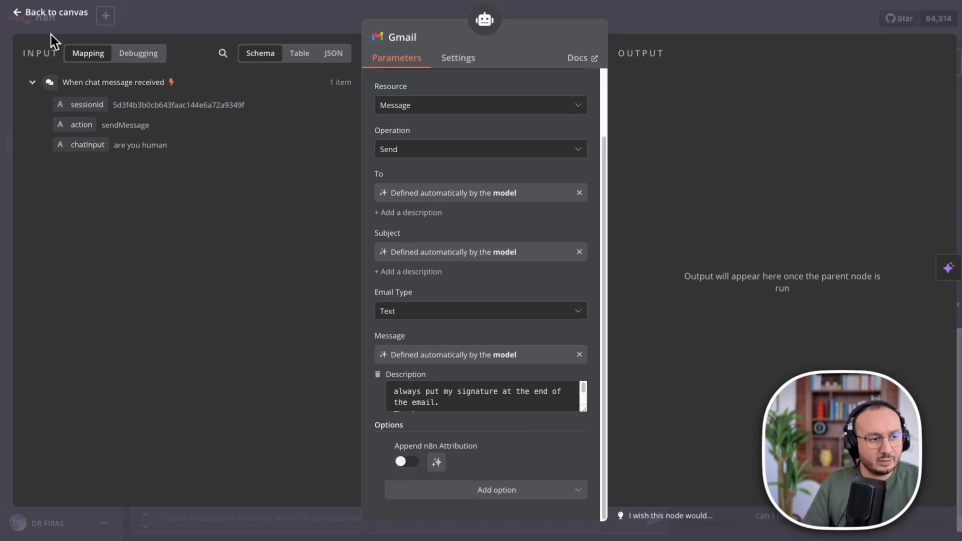
left_click(18, 19)
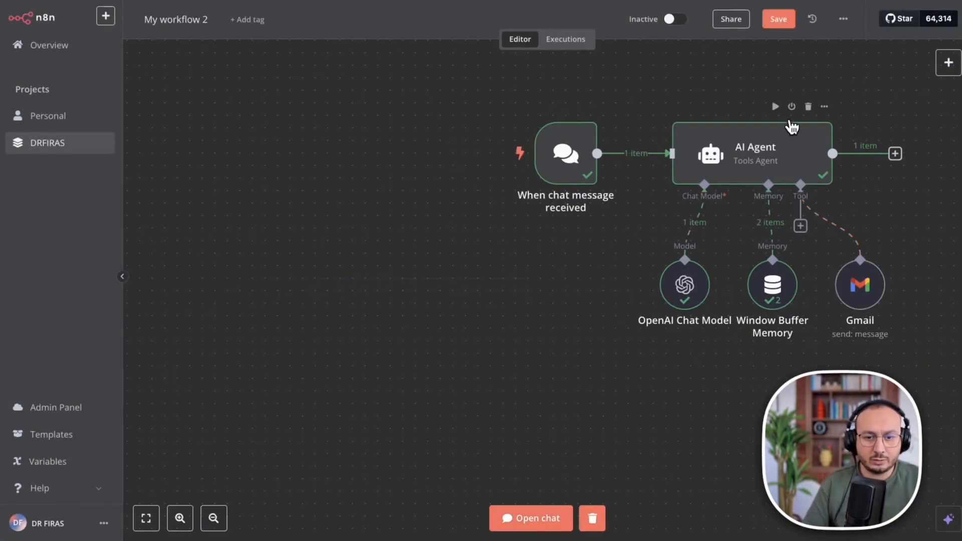
scroll(772, 130, "right", 2)
scroll(754, 134, "right", 3)
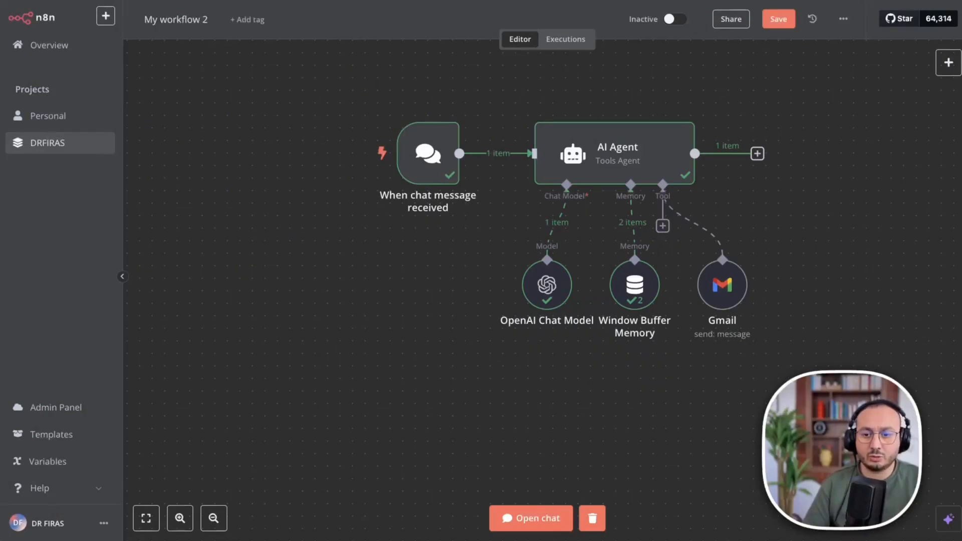
left_click_drag(328, 75, 836, 361)
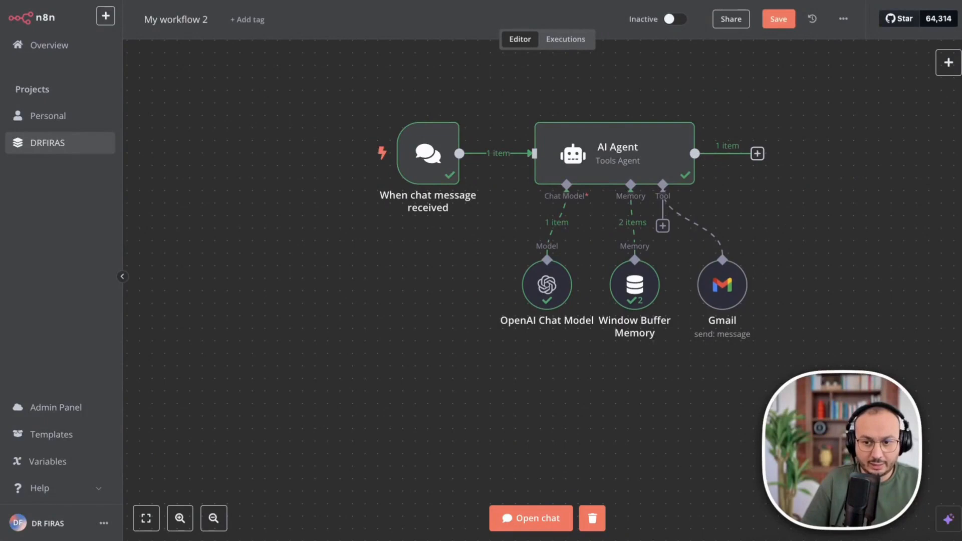
mouse_move(429, 167)
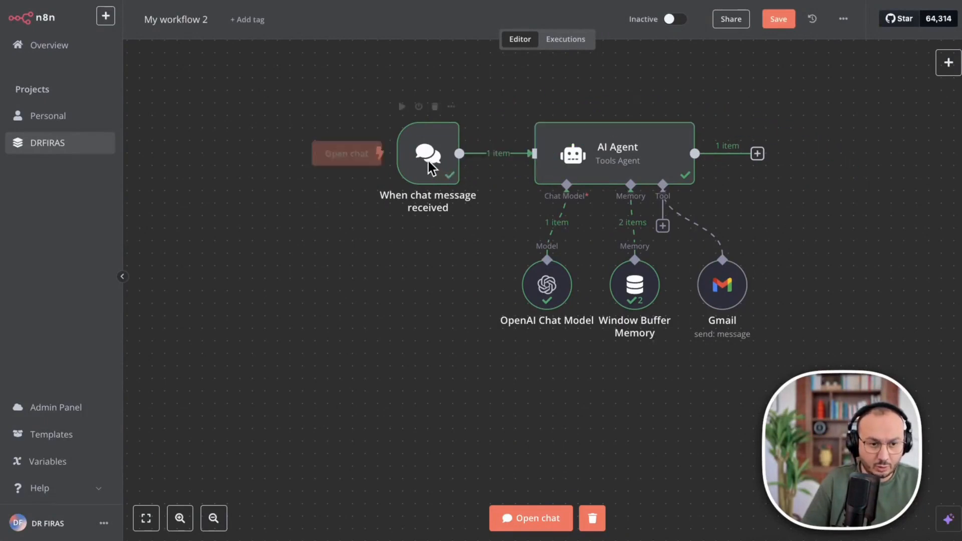
Paste and send the March 24, 2025 partnership meeting email request in the test chat.
left_click(346, 158)
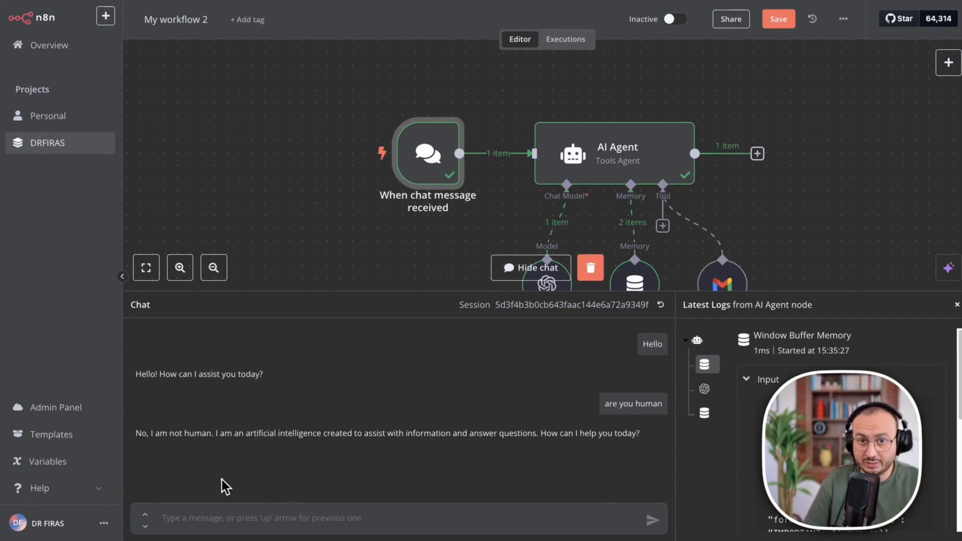
left_click(210, 519)
key("ctrl+v")
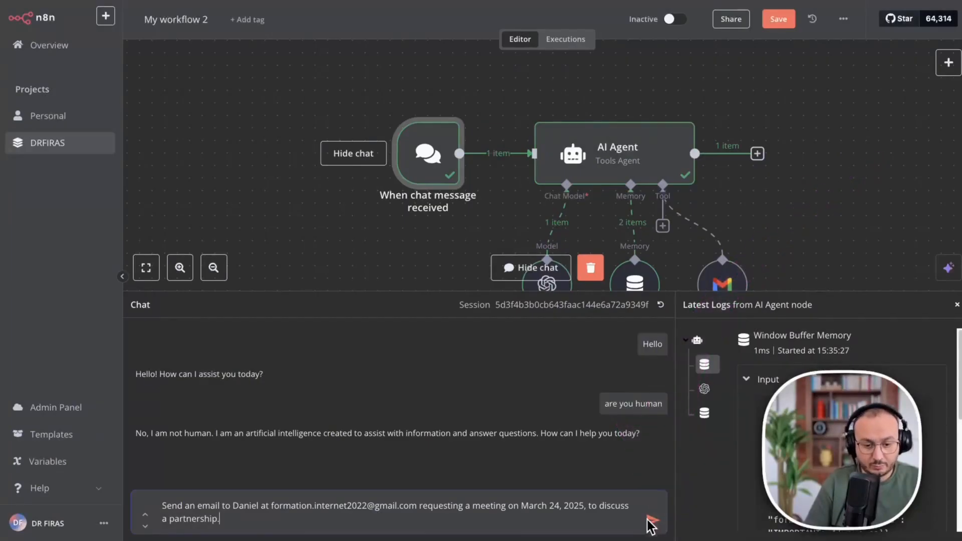
left_click(652, 521)
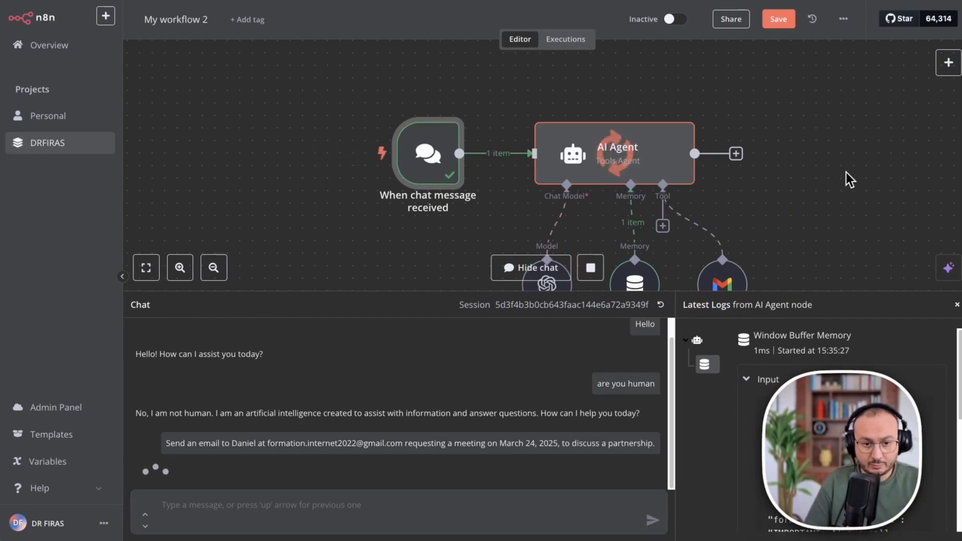
scroll(824, 282, "down", 2)
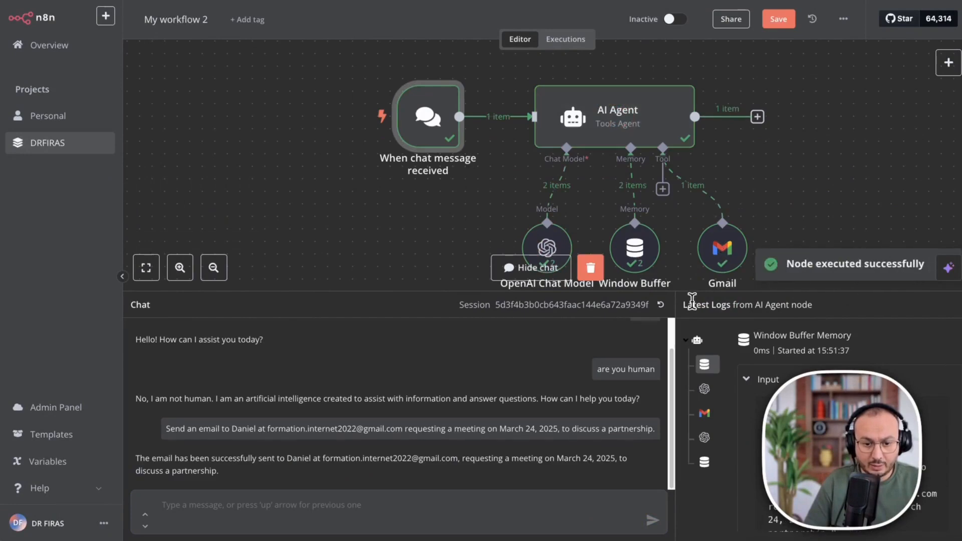
left_click_drag(675, 304, 554, 313)
Open the AI Agent node and arrange its Input, Parameters and Output panels to review the result.
left_click(621, 115)
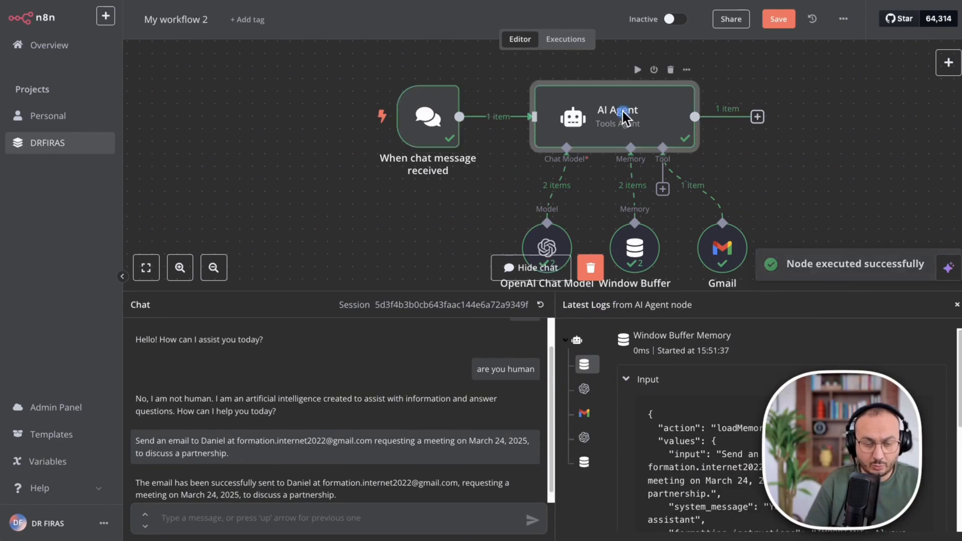
right_click(621, 114)
left_click(644, 129)
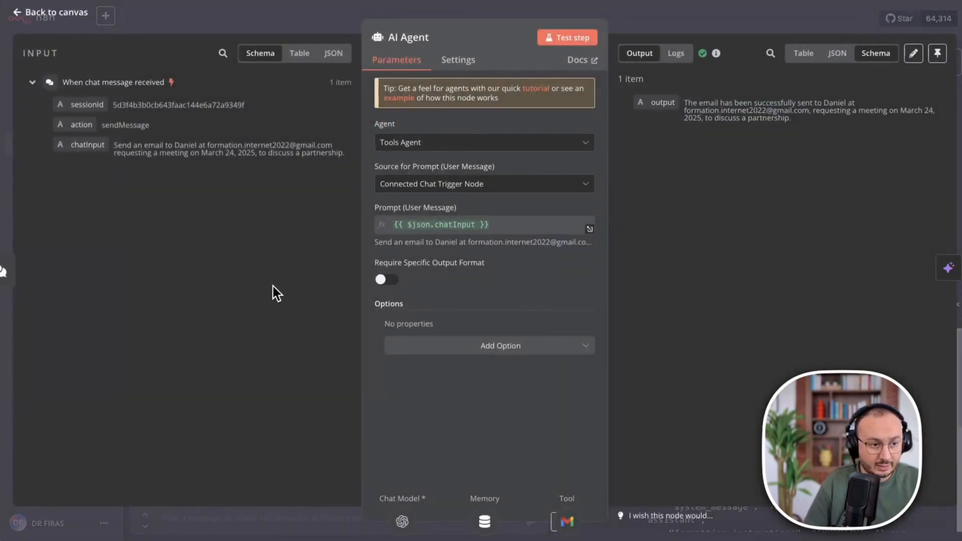
mouse_move(284, 388)
left_mouse_down()
mouse_move(203, 346)
mouse_move(187, 196)
mouse_move(196, 165)
left_mouse_up()
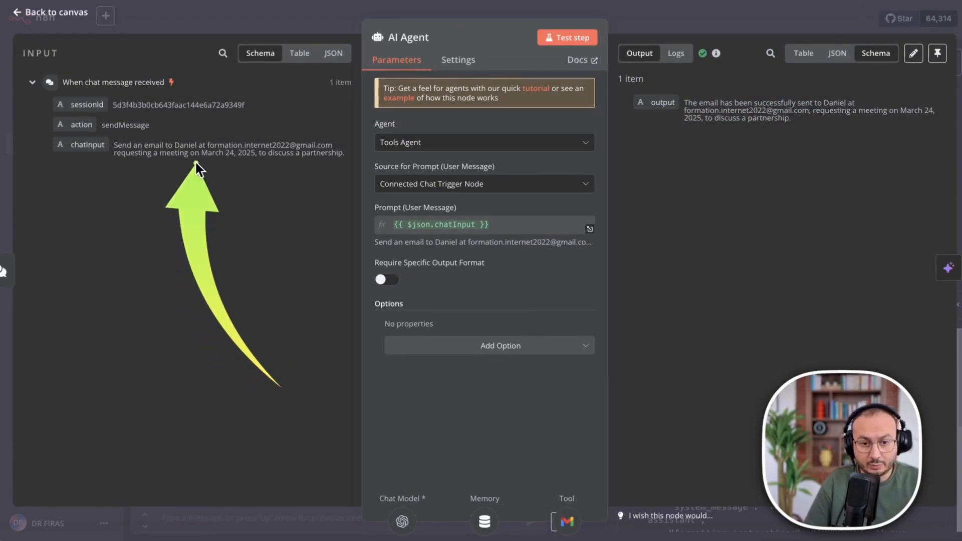
mouse_move(627, 283)
left_mouse_down()
mouse_move(759, 245)
mouse_move(771, 122)
left_mouse_up()
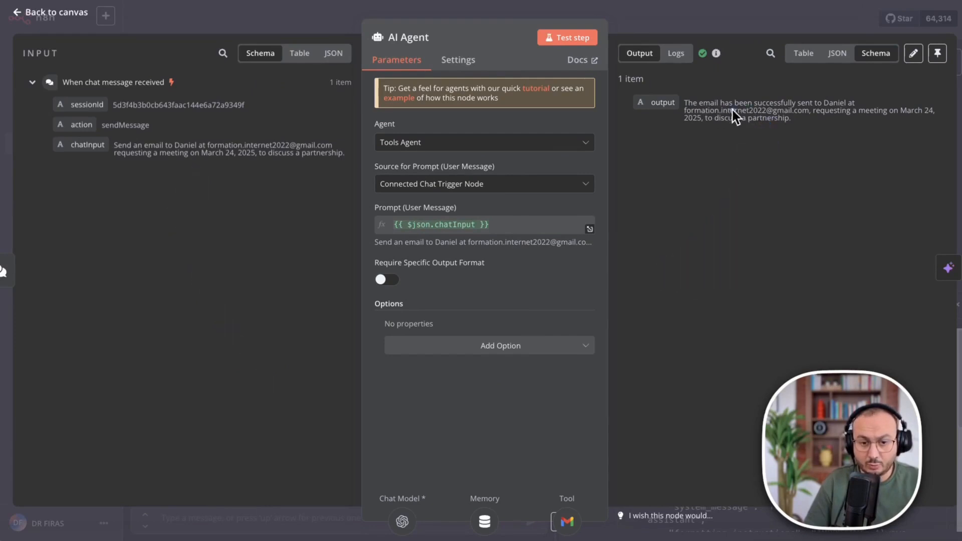
mouse_move(855, 314)
left_mouse_down()
mouse_move(736, 189)
mouse_move(740, 140)
left_mouse_up()
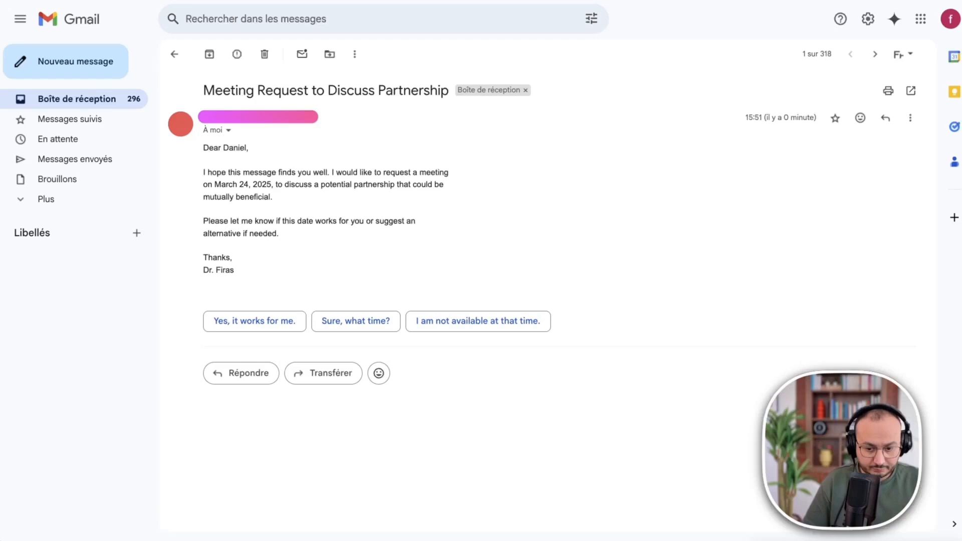
Open the agent-sent 'Meeting Request to Discuss Partnership' email in the Gmail inbox.
left_click_drag(189, 65, 549, 111)
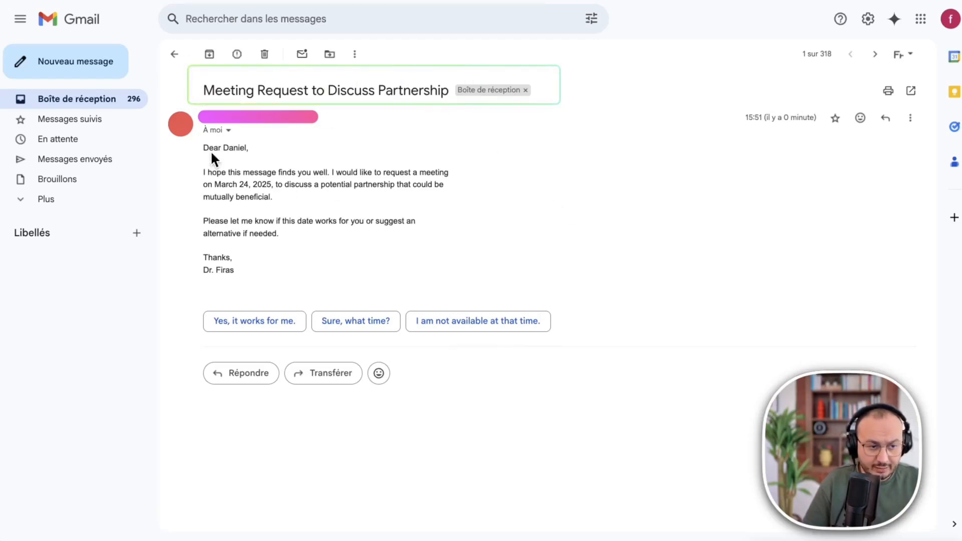
left_click_drag(196, 139, 495, 297)
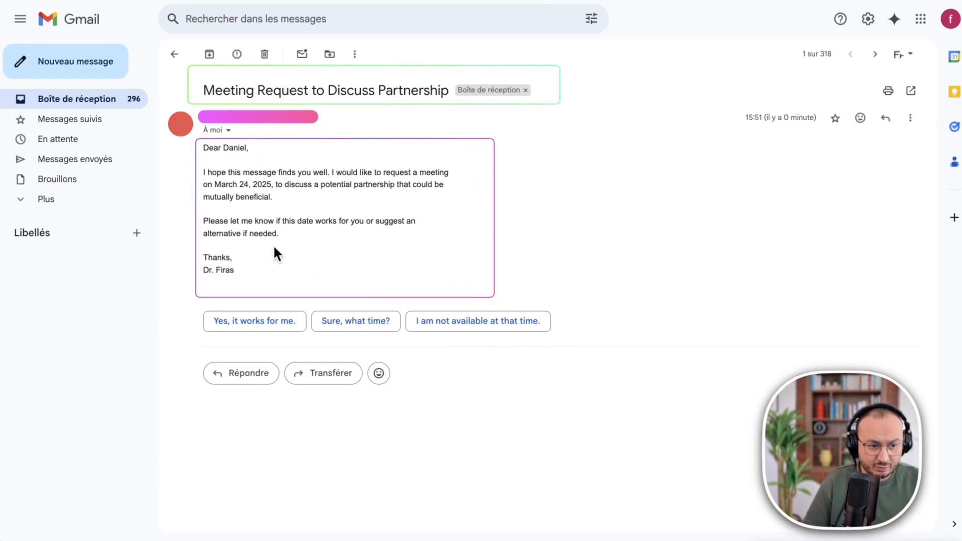
left_click_drag(208, 257, 200, 279)
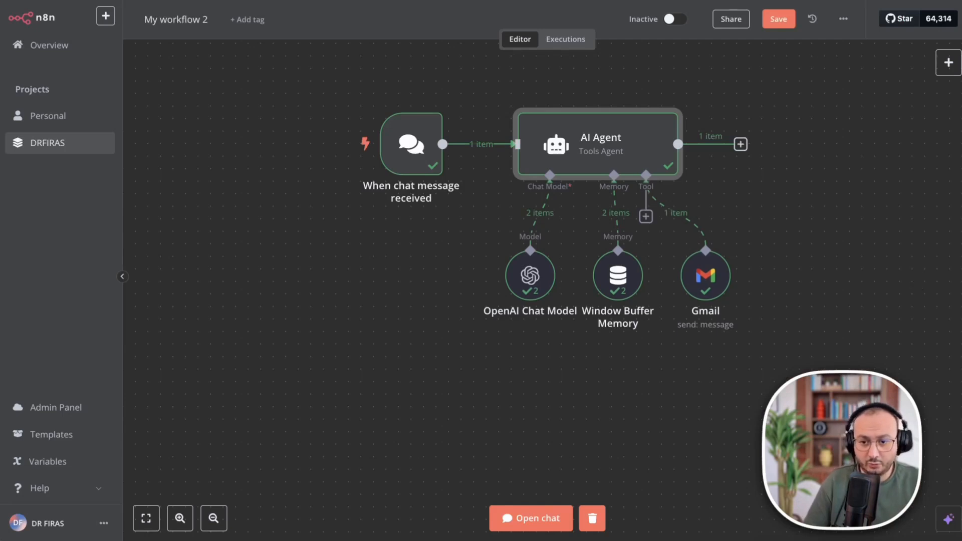
Review the finished workflow: chat trigger, AI Agent, OpenAI model, Window Buffer Memory and Gmail tool.
mouse_move(857, 72)
left_mouse_down()
mouse_move(301, 361)
mouse_move(255, 373)
left_mouse_up()
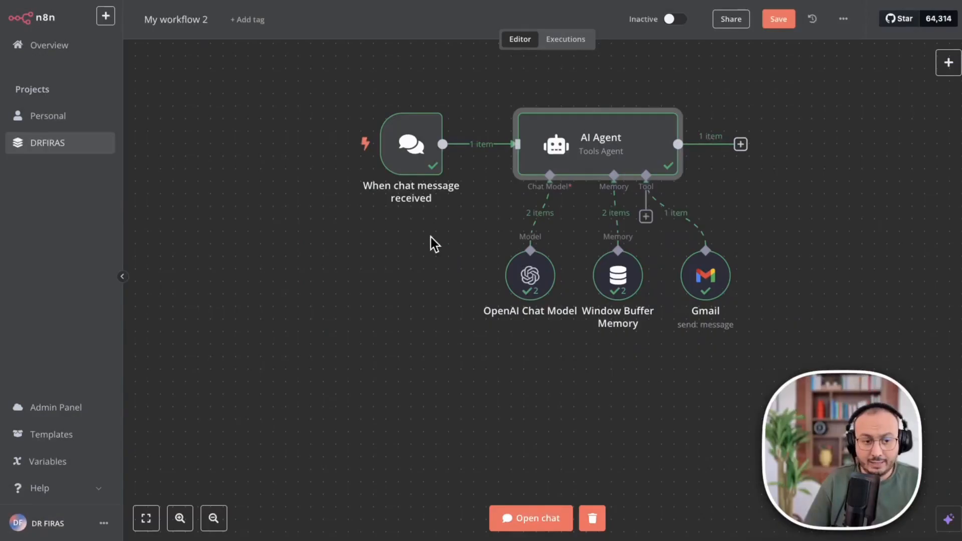
mouse_move(156, 200)
left_mouse_down()
mouse_move(224, 161)
mouse_move(489, 120)
mouse_move(497, 105)
left_mouse_up()
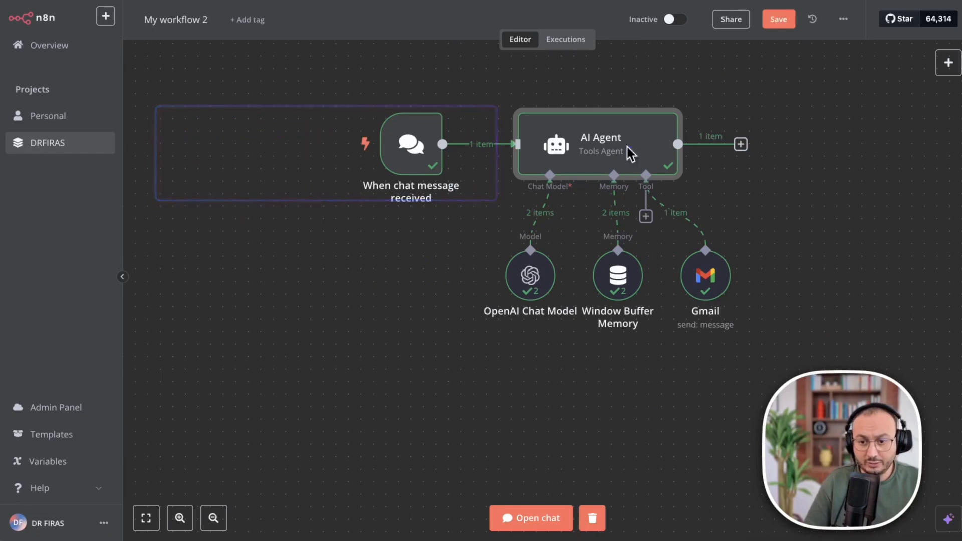
mouse_move(204, 205)
left_mouse_down()
mouse_move(262, 151)
mouse_move(353, 150)
left_mouse_up()
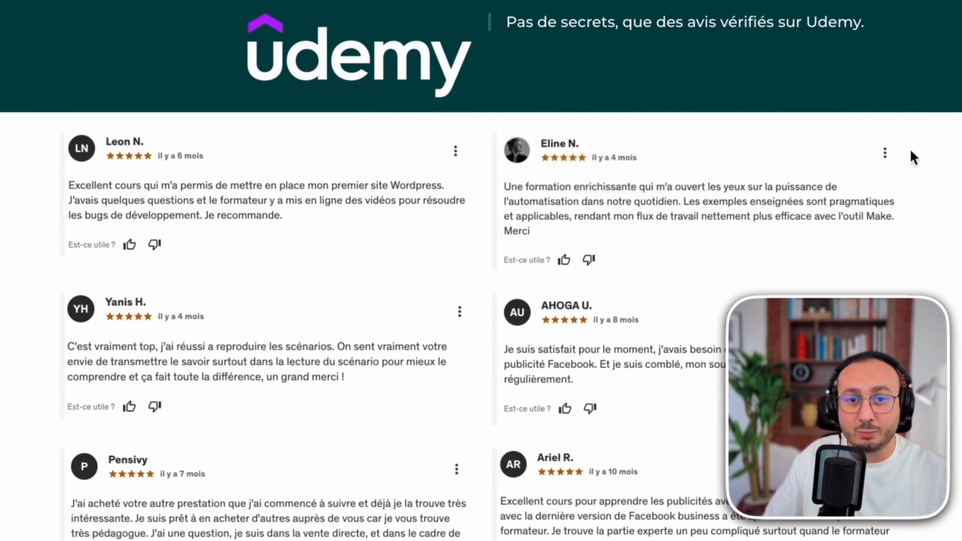
Apply promo code YT20 to both course packs, bringing totals to €79.20 and €159.20.
scroll(918, 140, "down", 8)
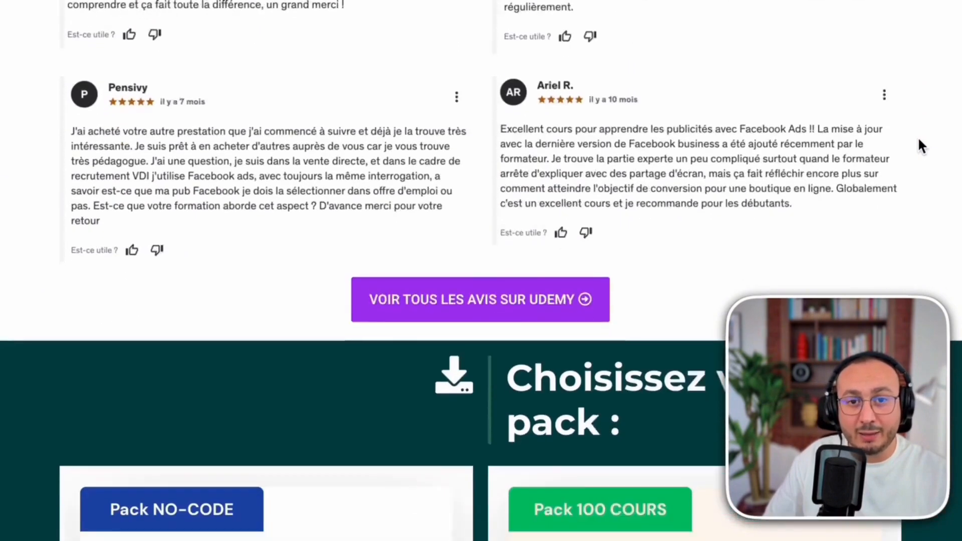
scroll(918, 139, "down", 8)
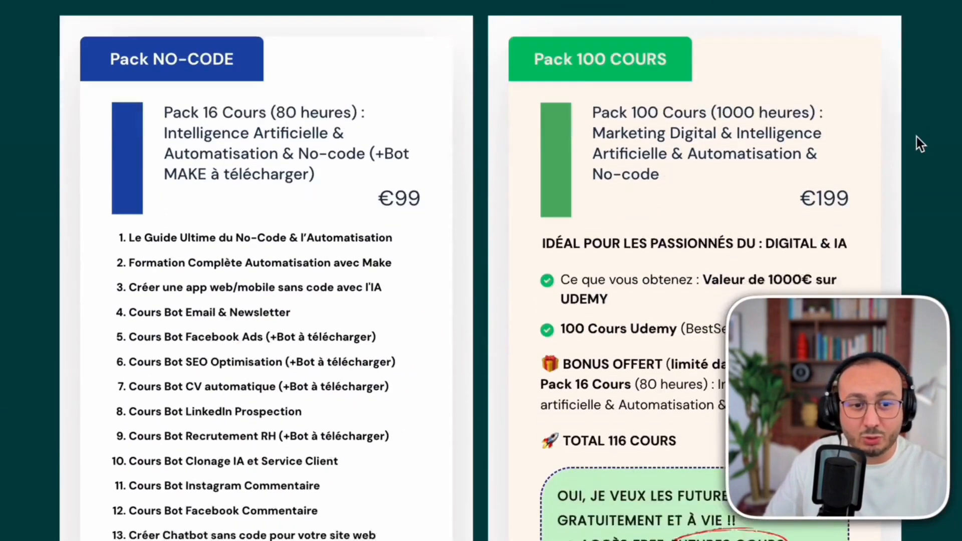
scroll(916, 136, "up", 1)
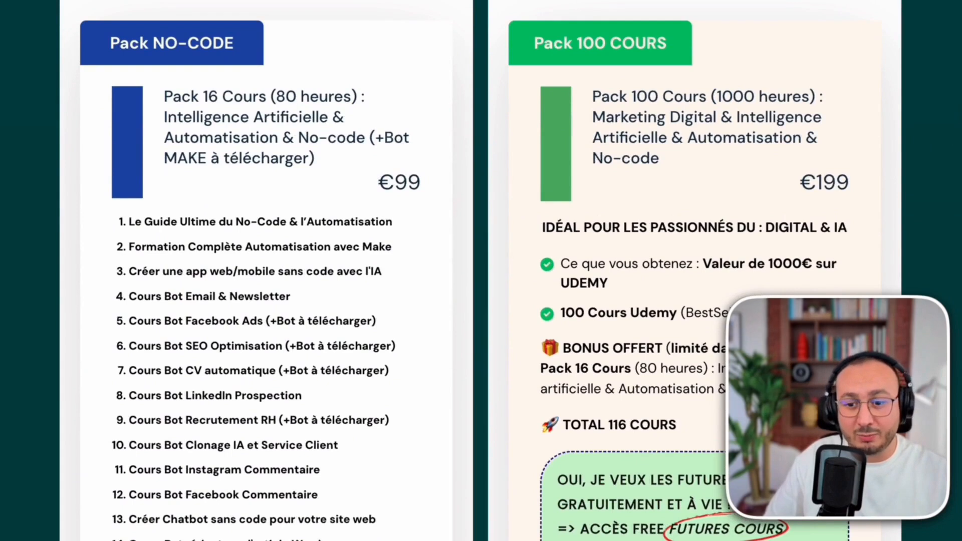
left_click_drag(121, 98, 452, 212)
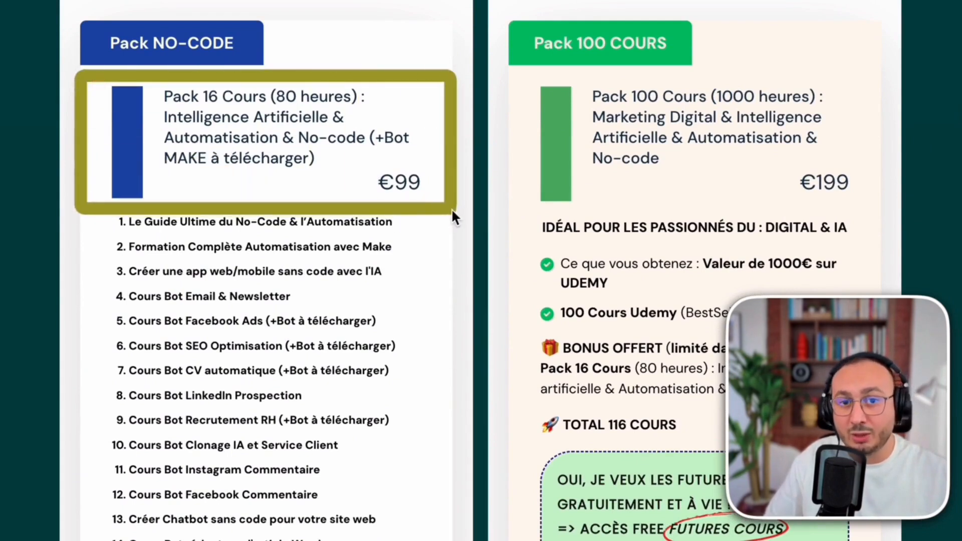
mouse_move(506, 70)
left_mouse_down()
mouse_move(676, 201)
mouse_move(889, 209)
left_mouse_up()
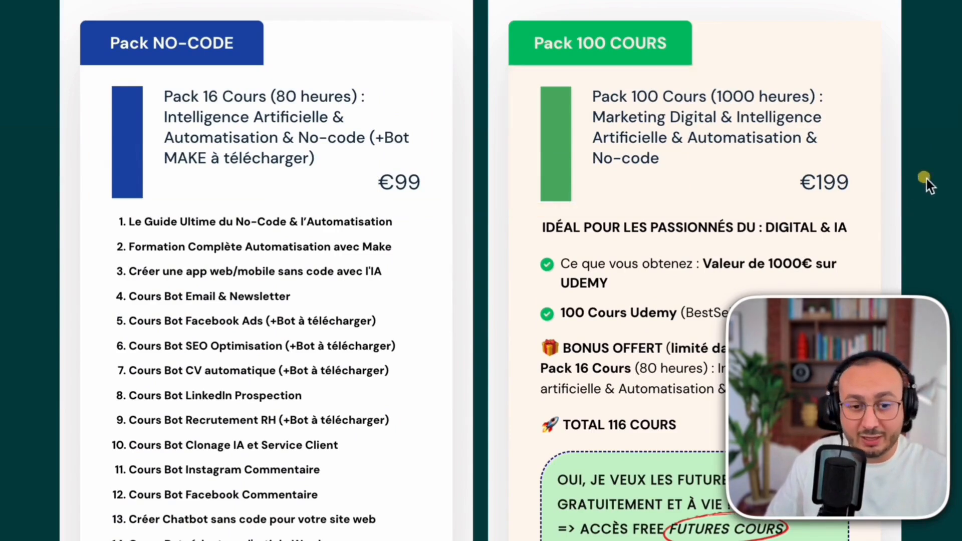
scroll(884, 180, "down", 10)
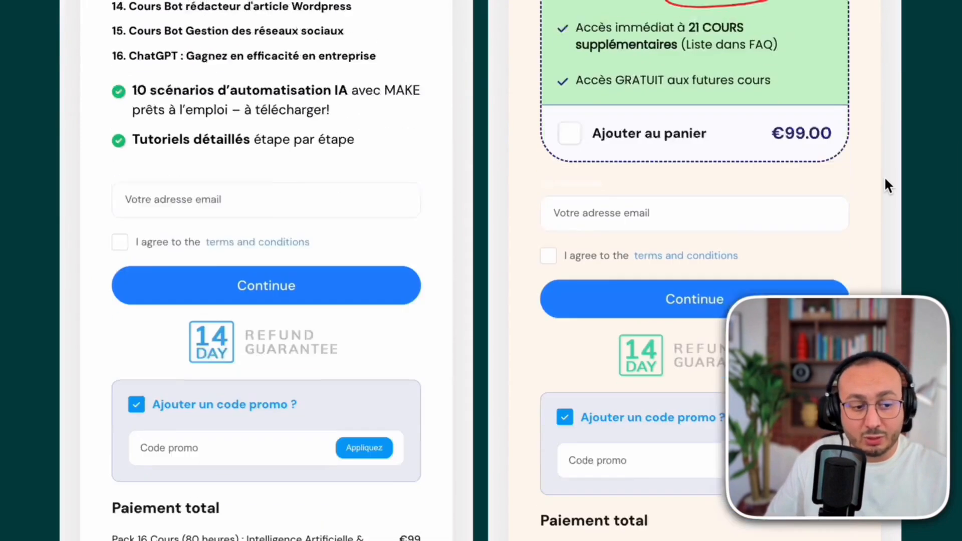
scroll(884, 180, "down", 3)
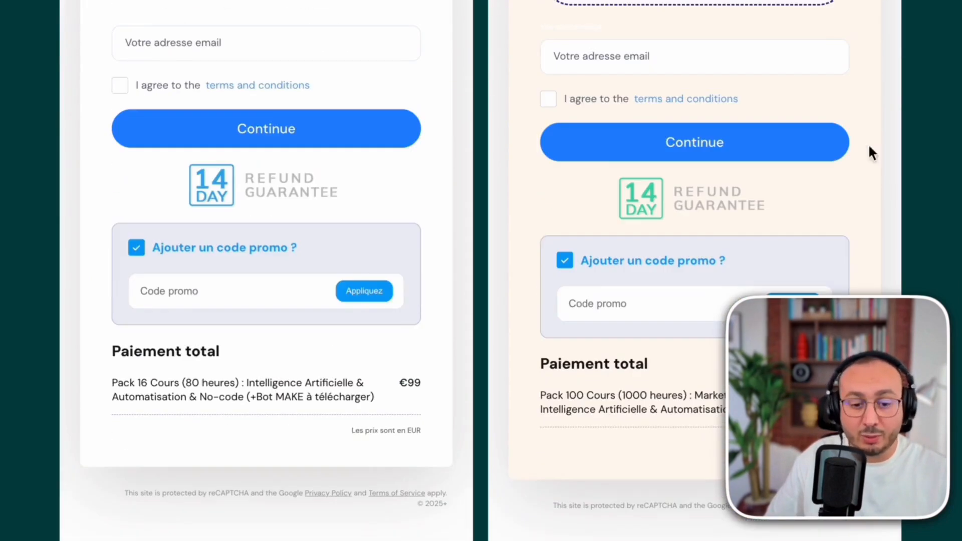
scroll(822, 163, "down", 4)
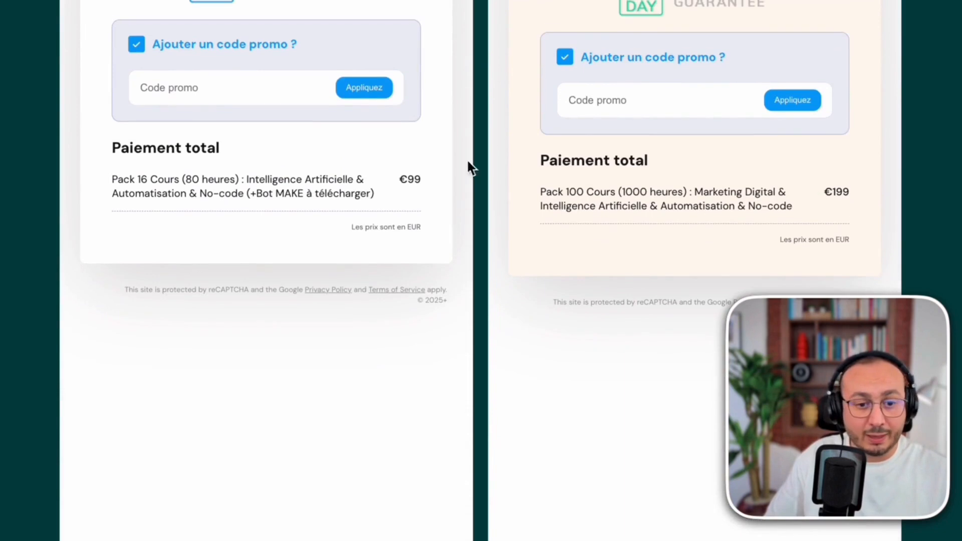
type("YT")
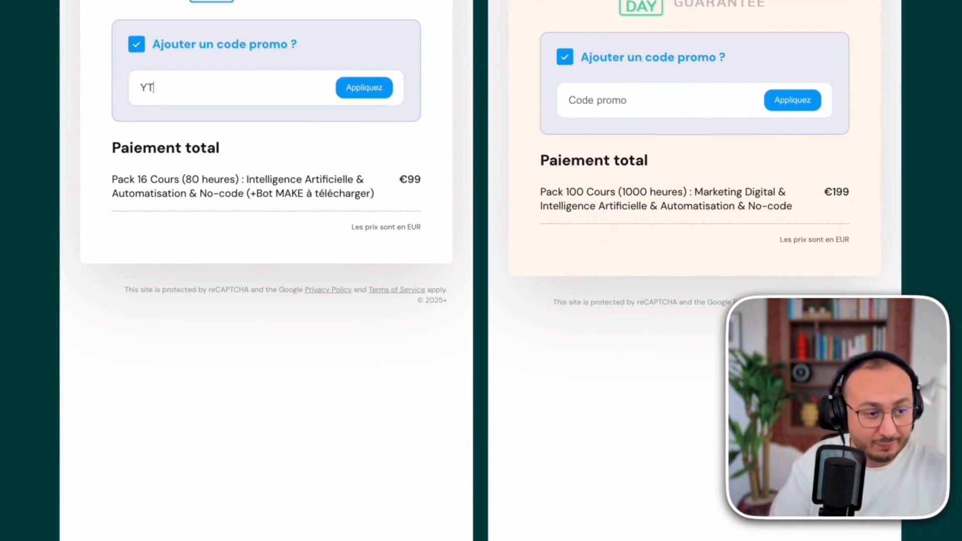
type("20")
left_click(368, 88)
left_click(650, 109)
type("YT20")
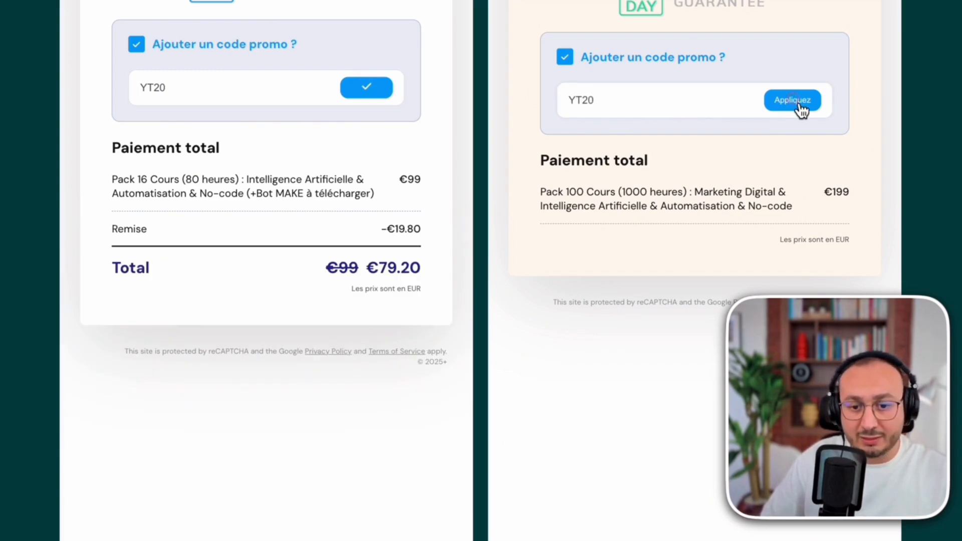
left_click(796, 101)
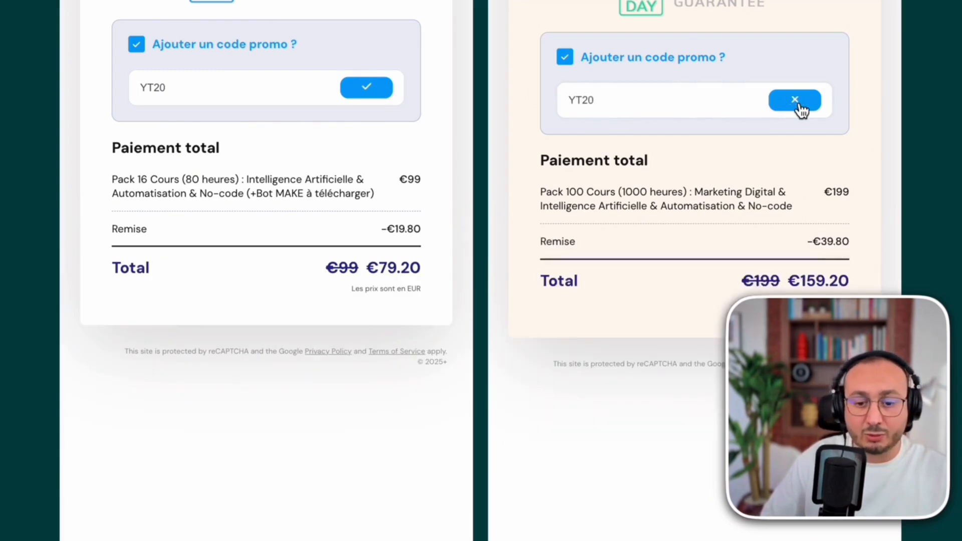